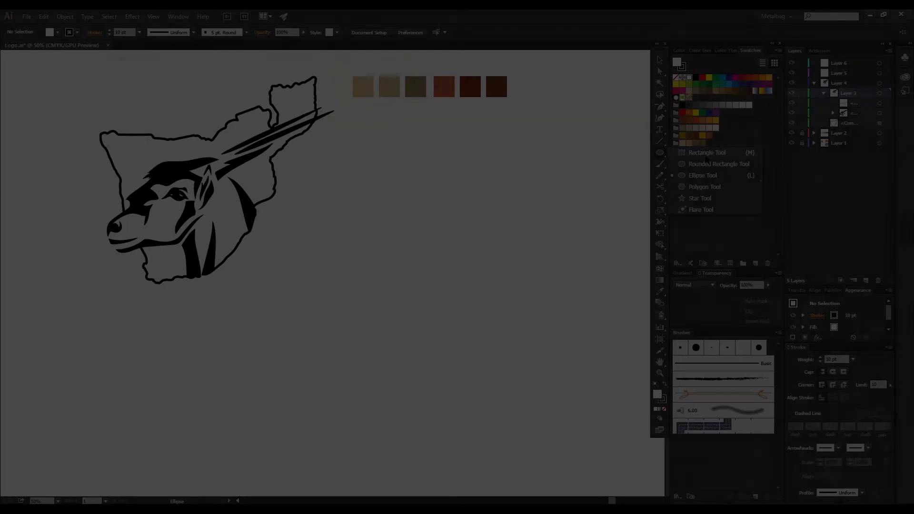
Draw a tall rectangle, then peak its top, point its bottom and round its corners
drag(351, 208, 543, 439)
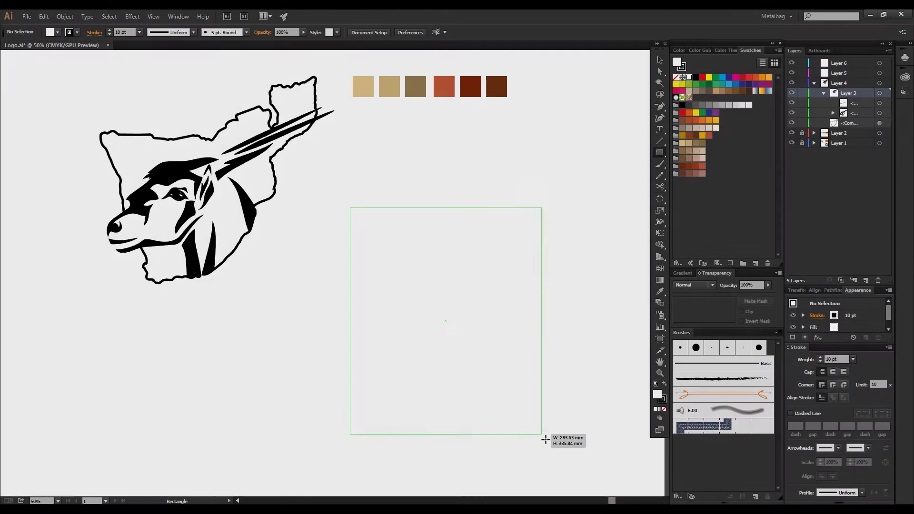
click(446, 208)
drag(456, 208, 456, 189)
drag(450, 441, 451, 467)
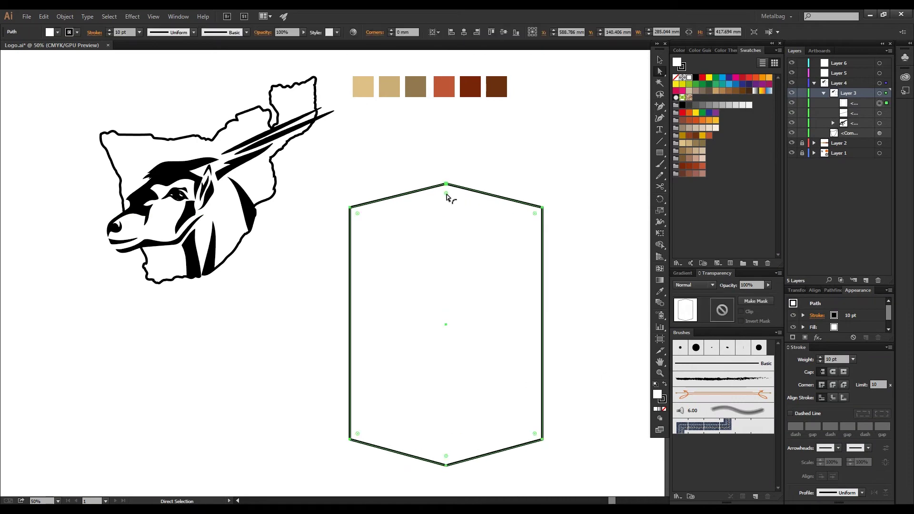
drag(462, 277, 423, 236)
click(504, 400)
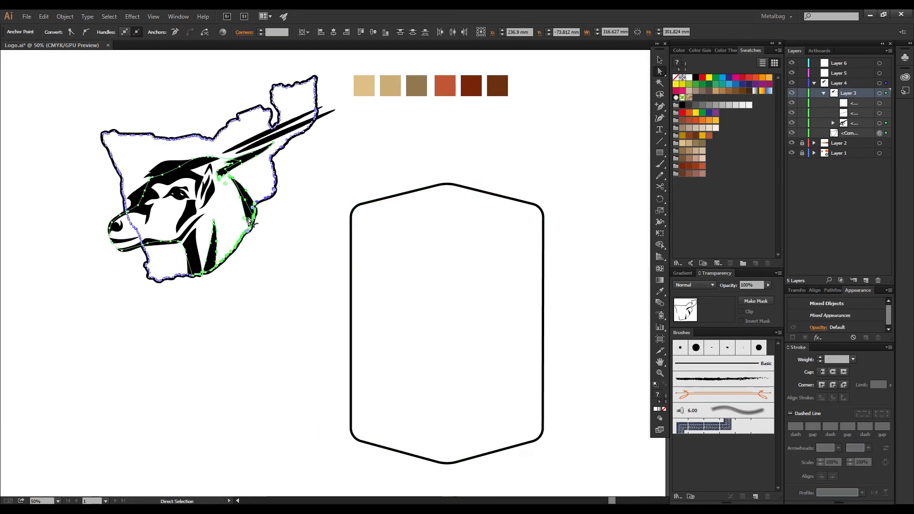
Move the antelope group from Layer 3 into Layer 5 and select it
click(814, 83)
click(823, 93)
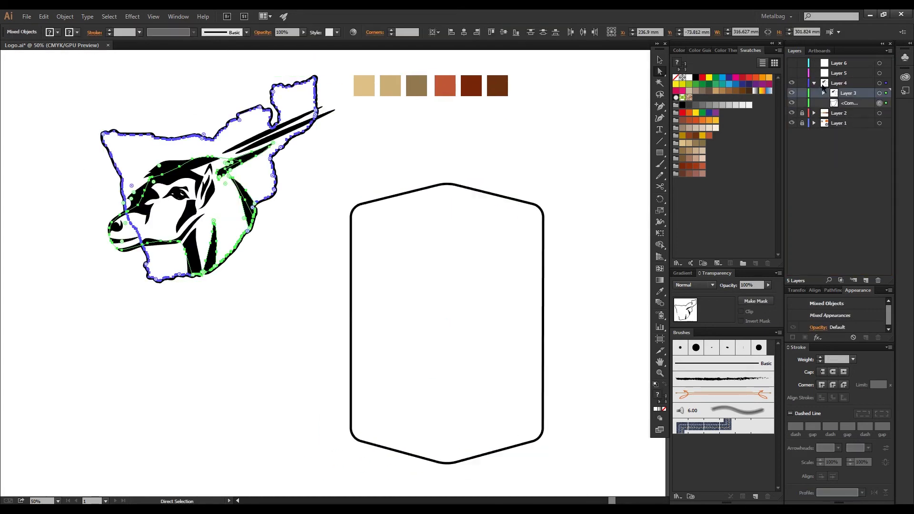
click(837, 137)
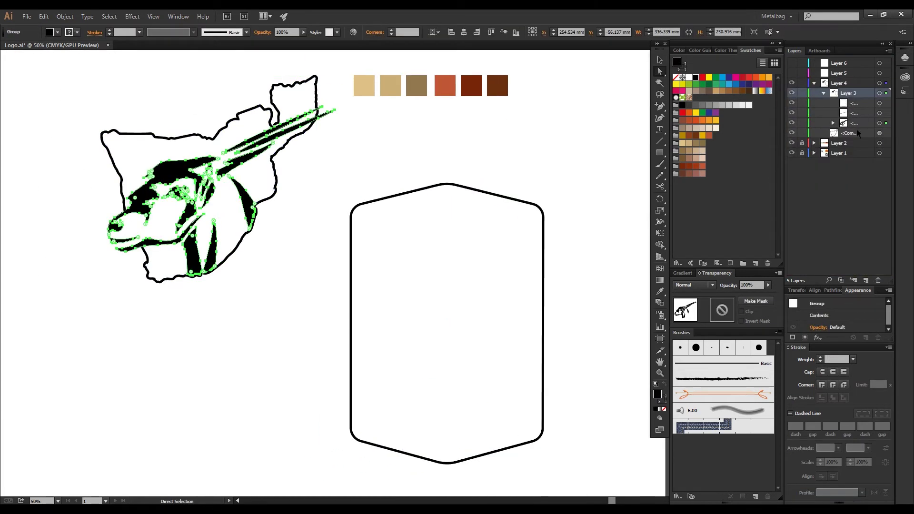
mouse_move(861, 135)
mouse_down()
mouse_move(818, 125)
mouse_move(839, 73)
mouse_up()
click(792, 72)
click(814, 83)
click(880, 73)
Place the antelope artwork over the shield and reposition the shield beneath it
drag(169, 263, 473, 347)
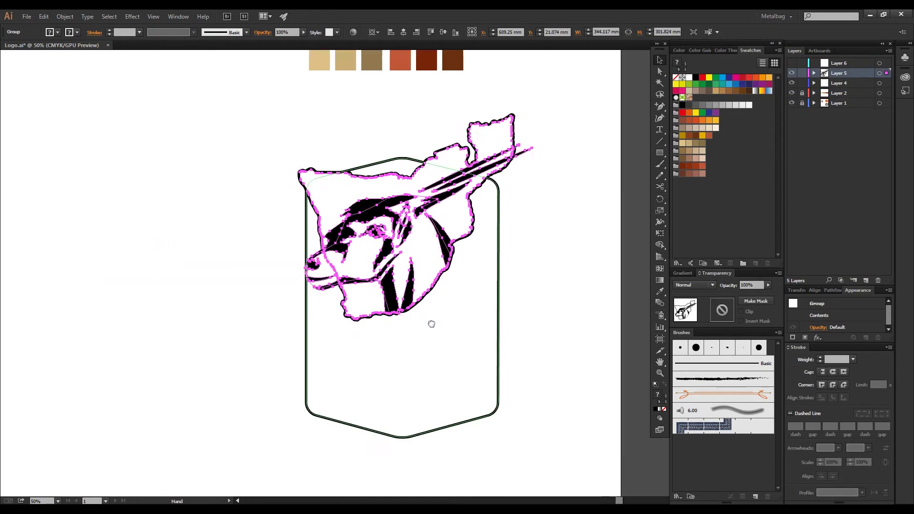
click(577, 271)
drag(336, 321, 369, 159)
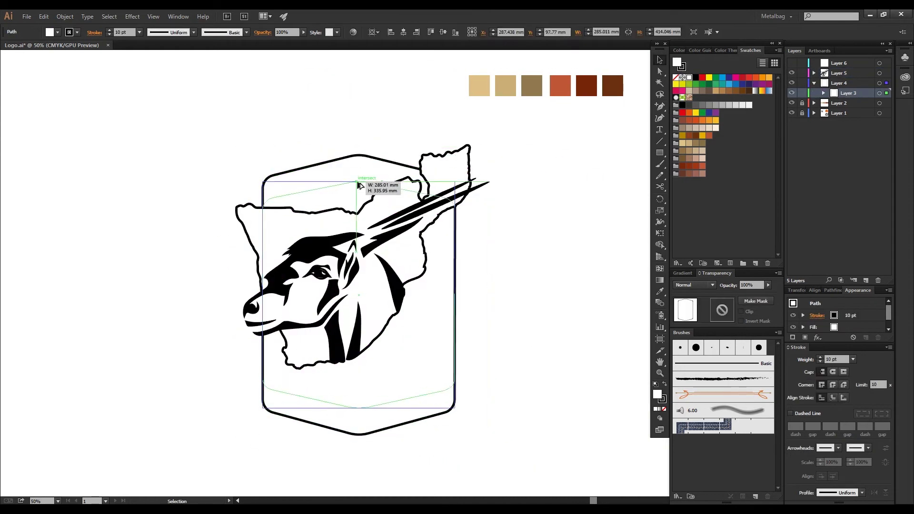
Pen-draw a zigzag mountain outline, then move and enlarge it across the shield top
click(153, 165)
key(p)
click(125, 184)
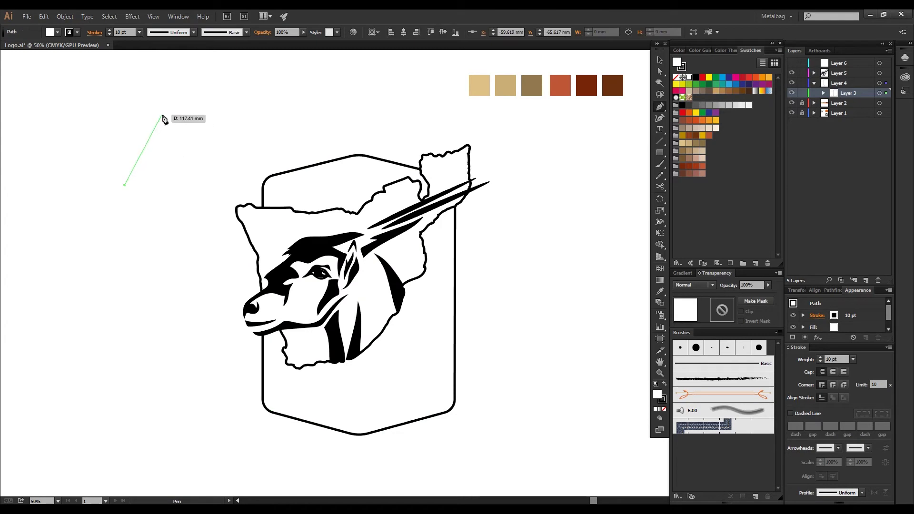
click(162, 114)
click(187, 154)
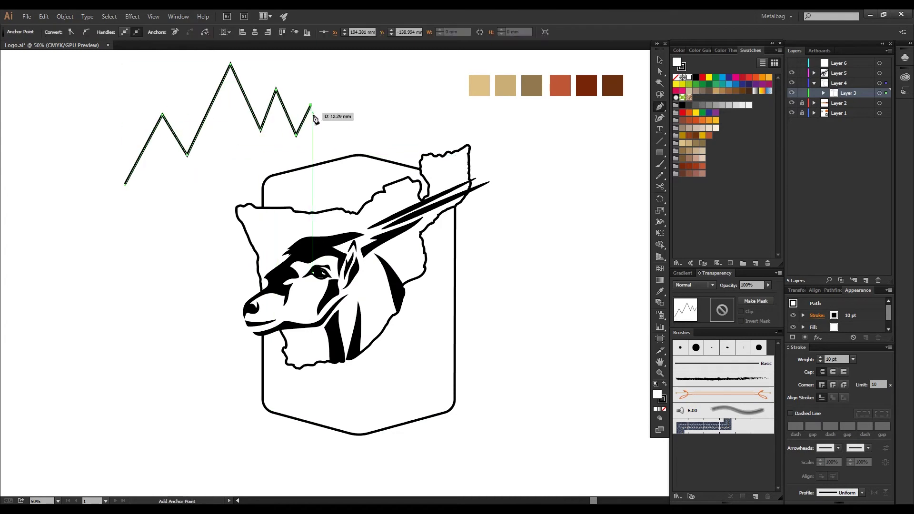
key(v)
drag(258, 174, 378, 202)
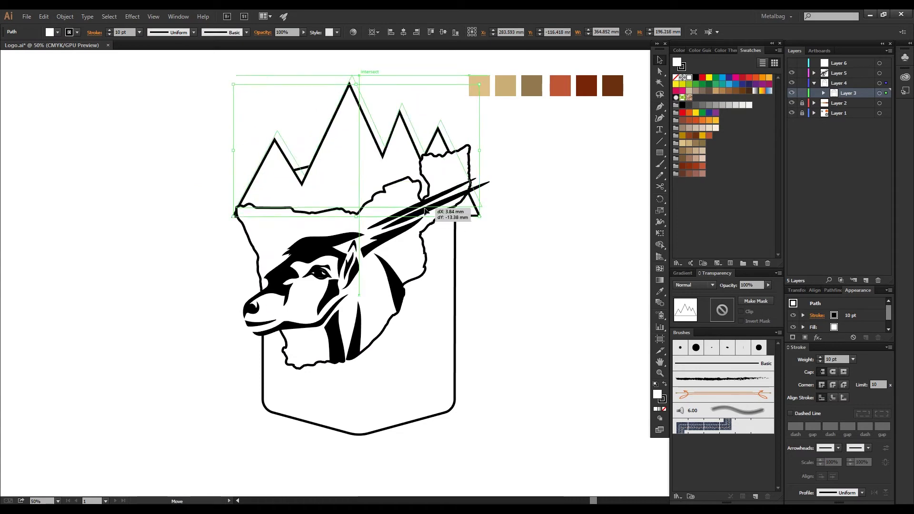
drag(464, 93, 491, 79)
Adjust the mountain's corner anchor and resize the mountain path and shield to fit
key(a)
drag(490, 212, 483, 209)
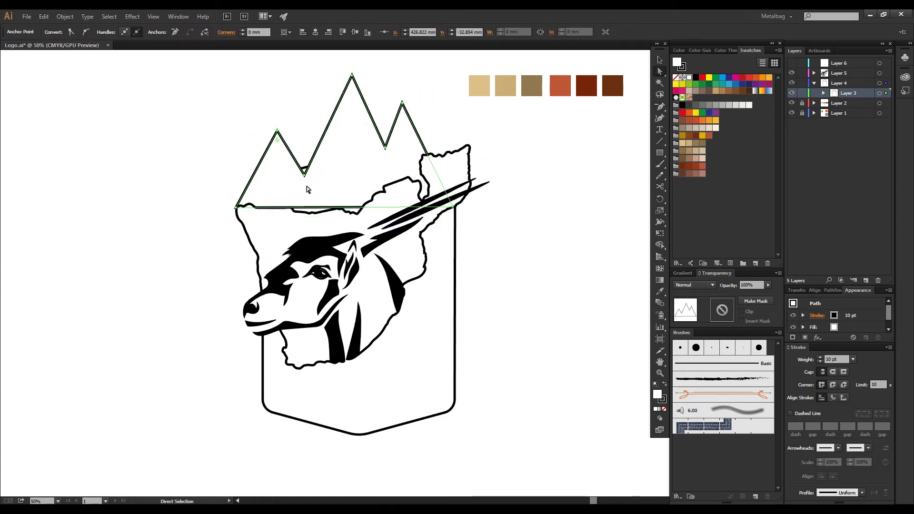
click(411, 115)
key(ctrl+shift+a)
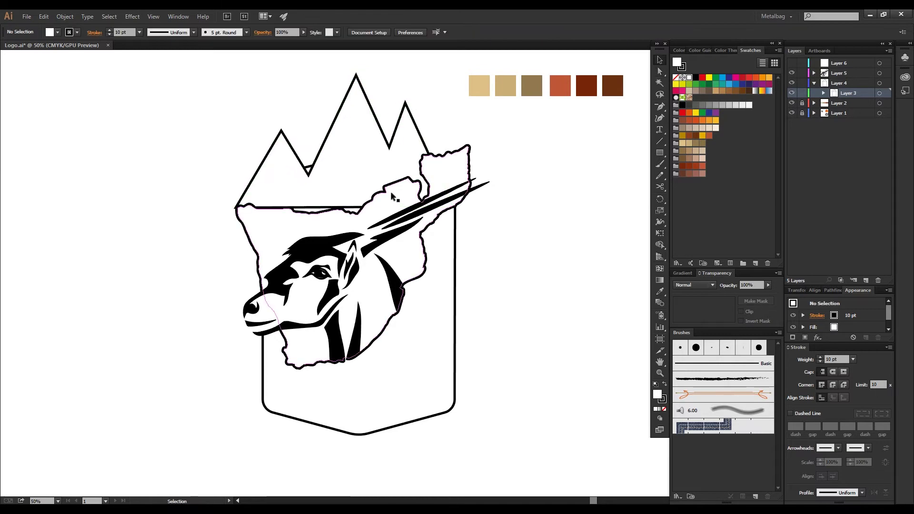
click(394, 196)
drag(431, 76, 453, 148)
click(361, 157)
drag(362, 174, 362, 175)
click(388, 150)
Fill the mountain shape solid black and reshape its base and valley anchors
click(666, 385)
key(a)
drag(242, 215, 242, 220)
drag(313, 180, 310, 167)
click(355, 81)
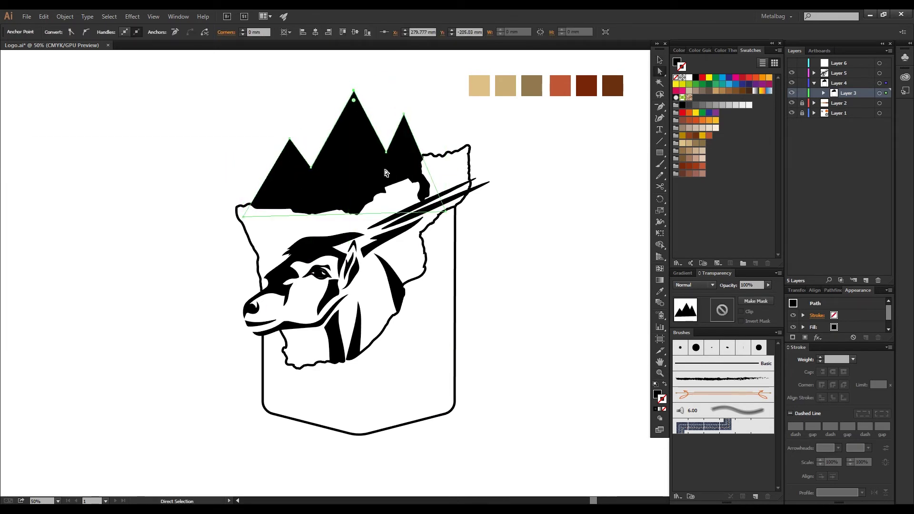
Draw the white snow cap on the middle peak and select one of its anchors
click(267, 188)
click(281, 167)
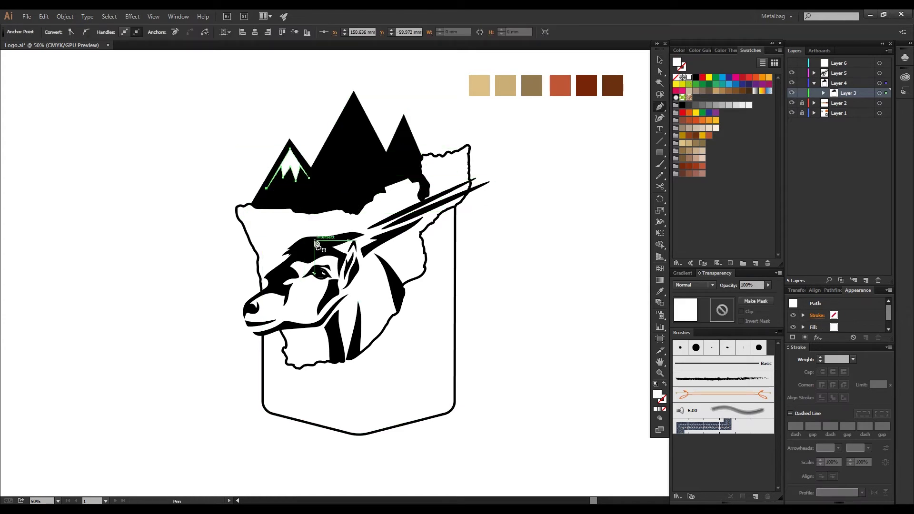
scroll(317, 244, up, 2)
scroll(316, 244, right, 1)
click(298, 196)
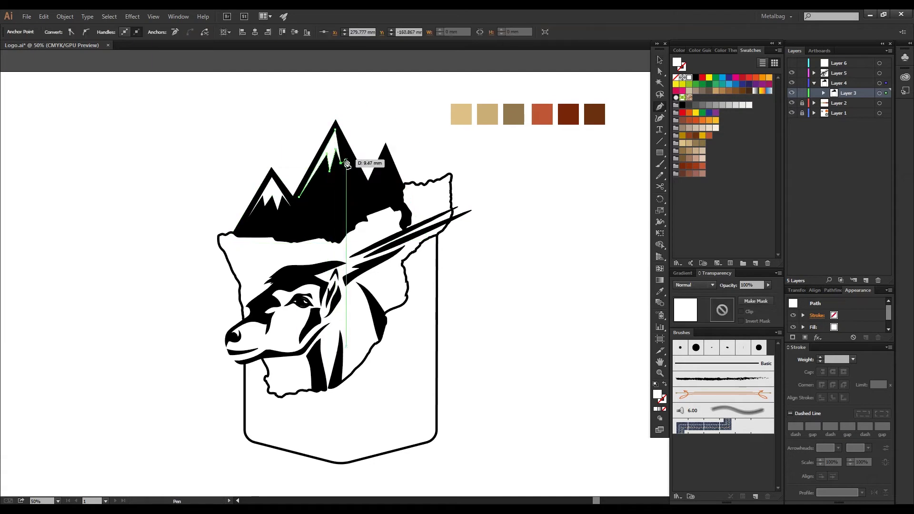
click(389, 181)
key(a)
click(280, 208)
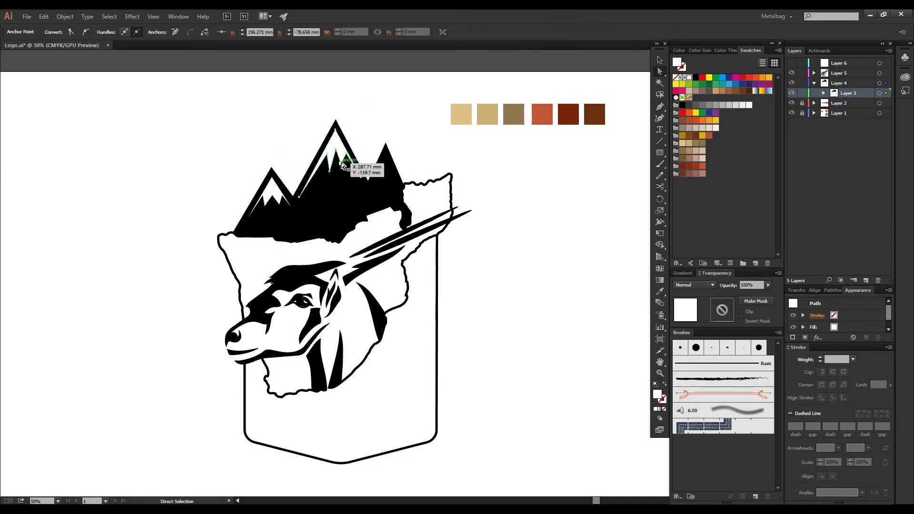
scroll(259, 193, down, 1)
scroll(260, 193, right, 1)
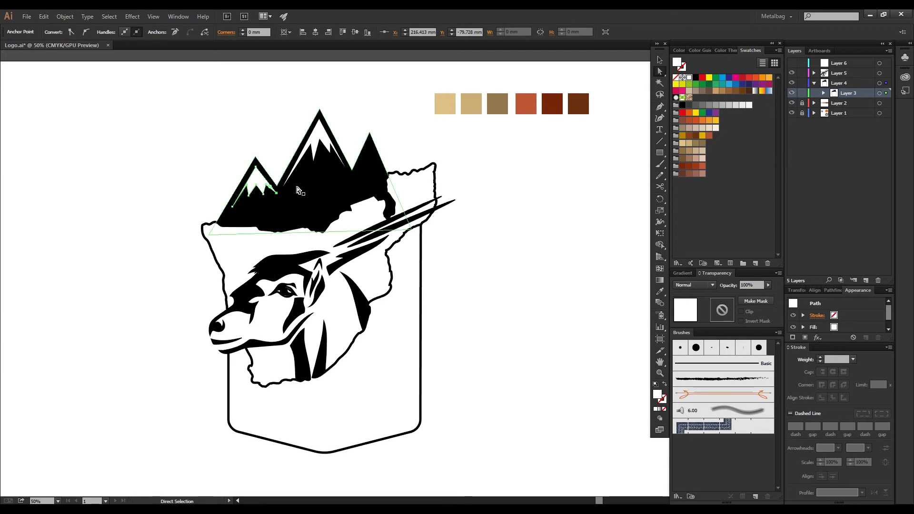
Draw a white snow cap shape on the right peak
key(p)
click(357, 172)
click(369, 144)
click(370, 157)
click(357, 171)
scroll(498, 241, up, 2)
Refine the right and left snow caps by dragging their anchors
key(a)
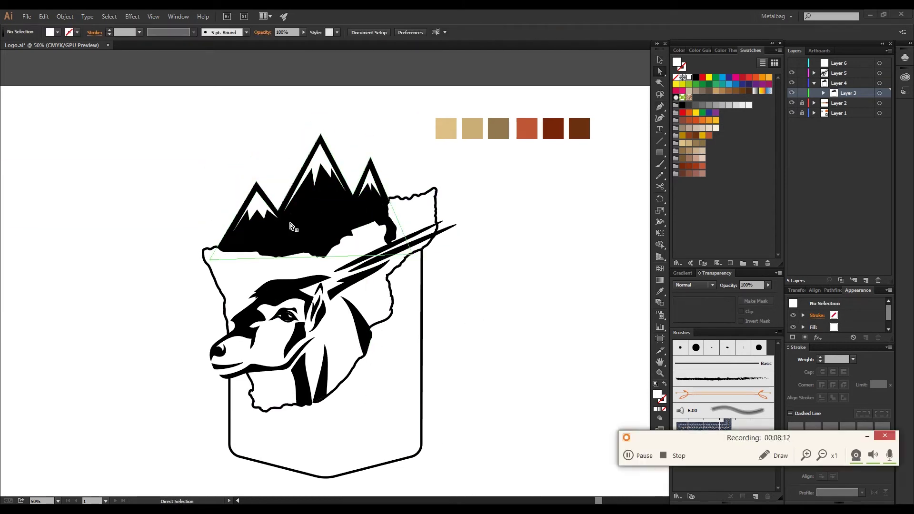
click(310, 215)
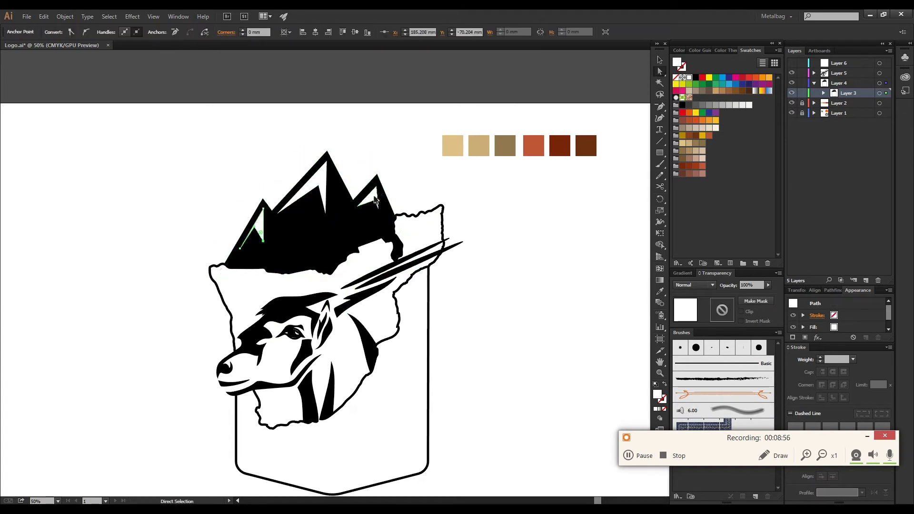
drag(376, 200, 375, 187)
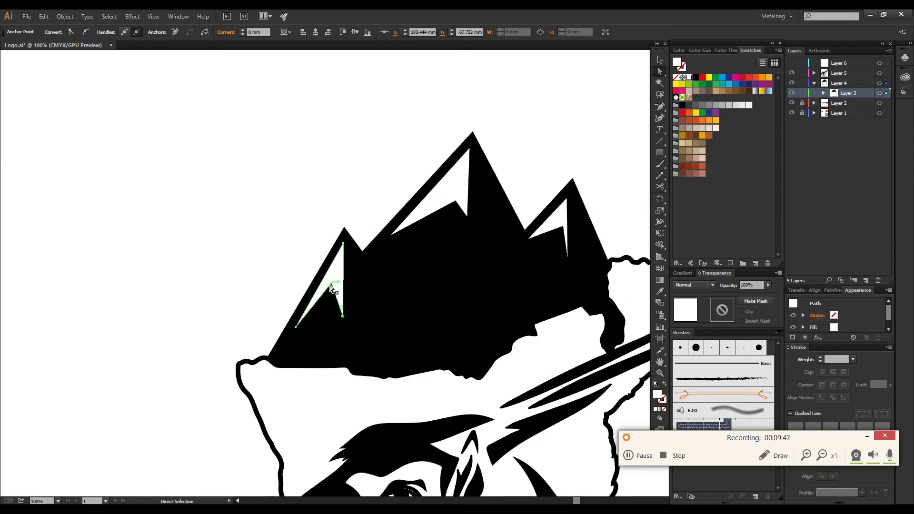
drag(332, 285, 332, 281)
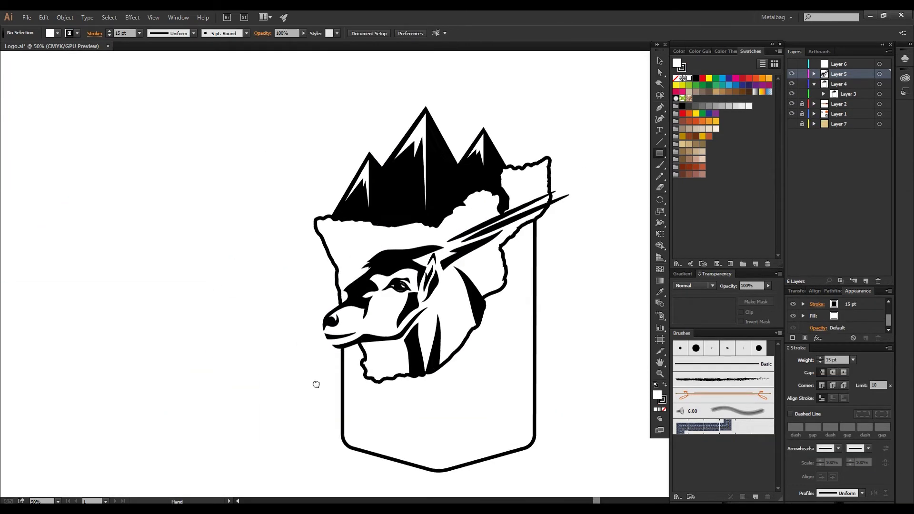
Draw a wide rectangle across the lower shield and give it a gentle Arc warp
key(m)
key(ctrl+a)
mouse_move(224, 369)
mouse_down()
mouse_move(493, 419)
mouse_move(486, 414)
mouse_up()
click(132, 17)
click(262, 144)
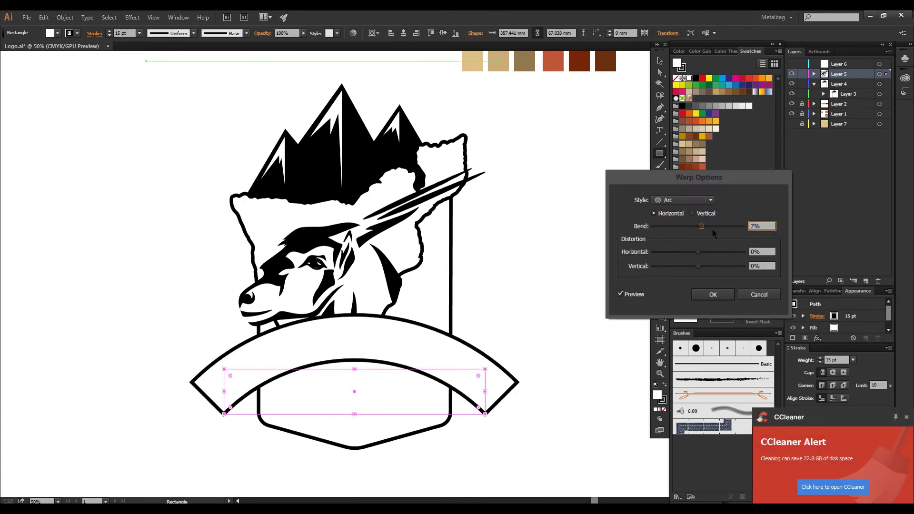
click(712, 295)
Round the banner rectangle's corners with live corners
key(v)
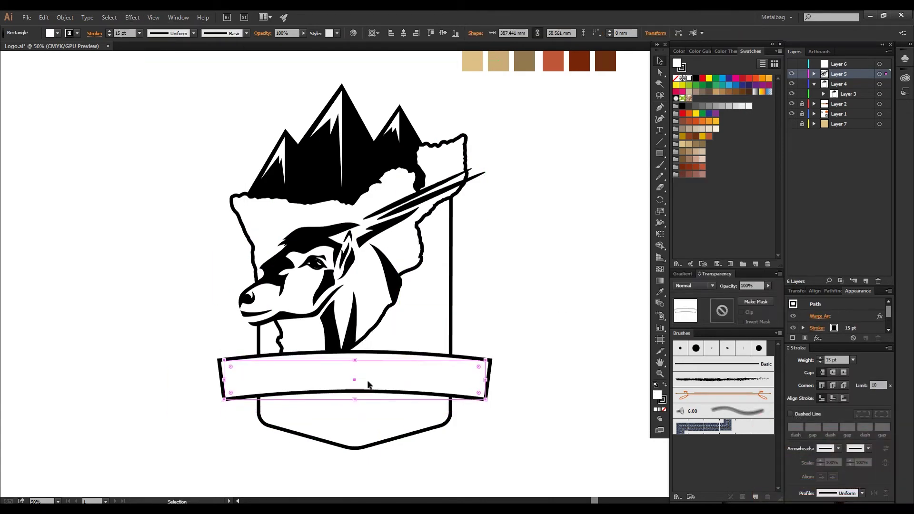
click(424, 378)
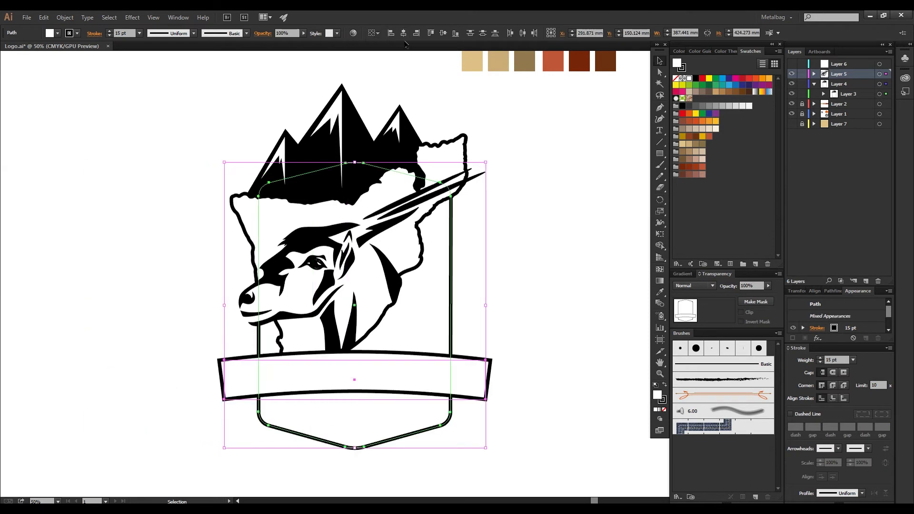
click(468, 382)
drag(468, 376, 463, 372)
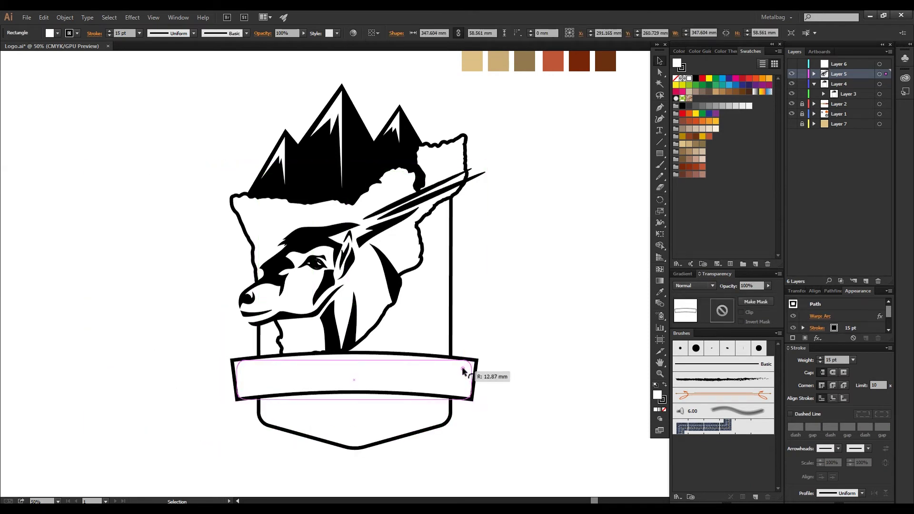
Duplicate the whole crest to the left and bring the original back into view
key(ctrl+a)
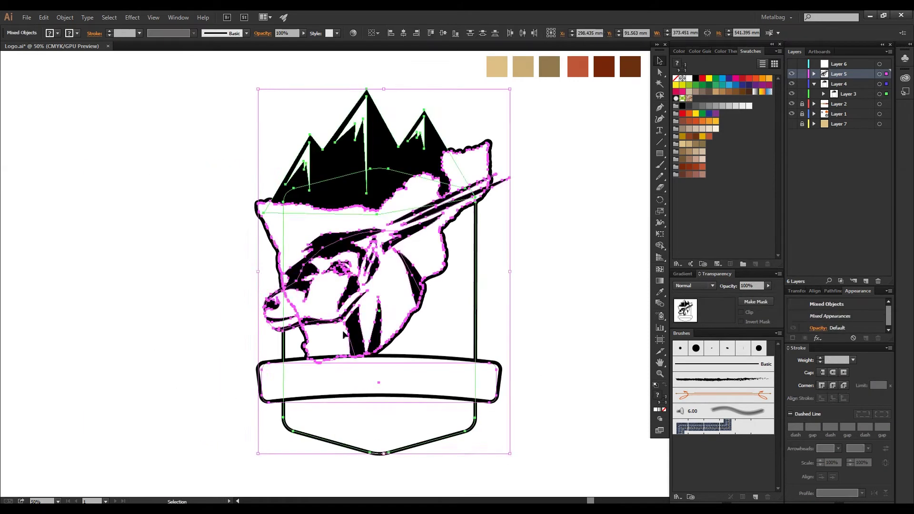
drag(344, 335, 7, 99)
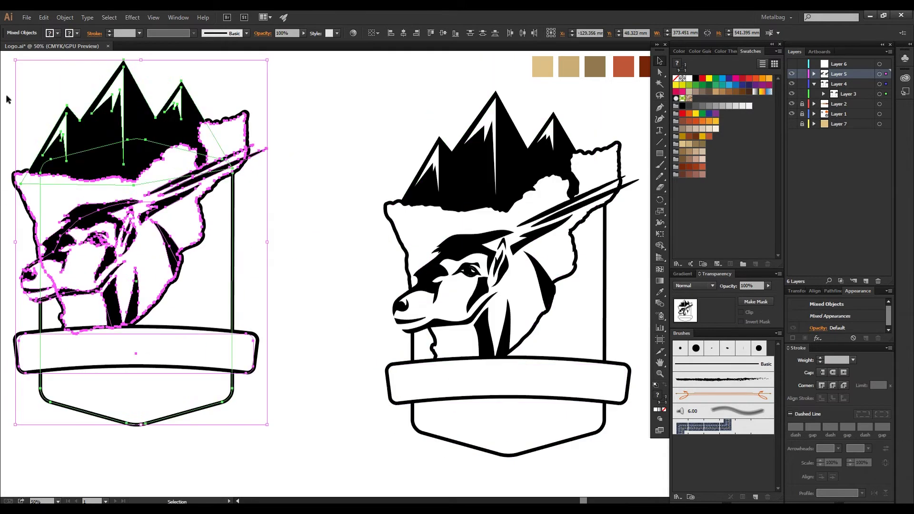
key(ctrl+shift+a)
drag(374, 286, 462, 371)
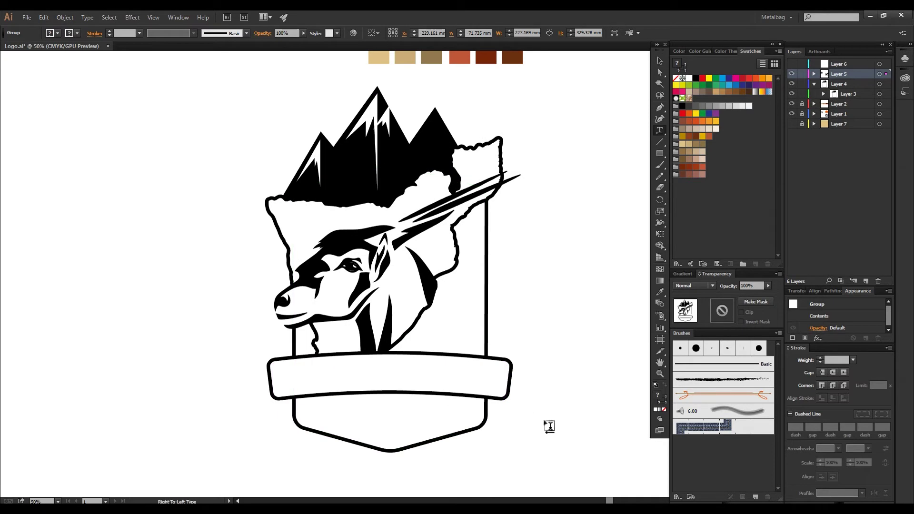
Type HAZBA beside the crest and set it in American Captain
click(544, 422)
text(HAZBA)
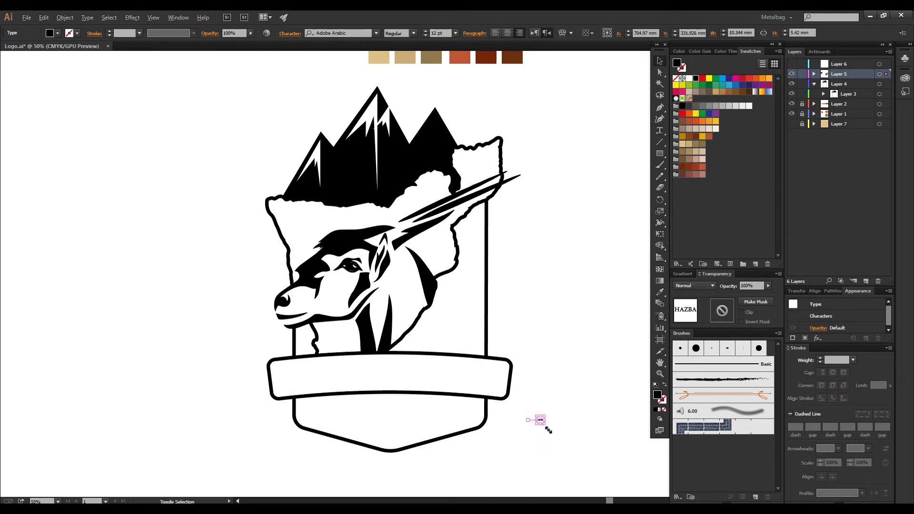
drag(548, 414, 398, 376)
click(376, 33)
drag(529, 118, 527, 168)
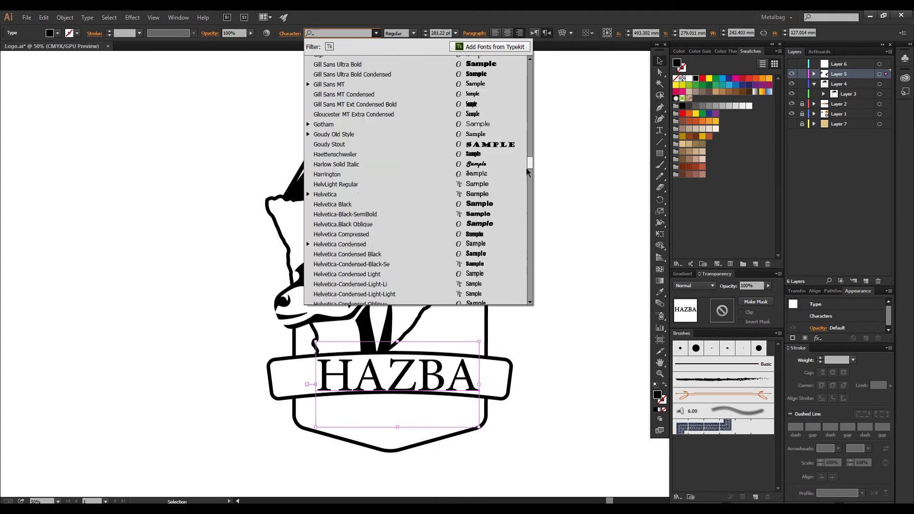
text(American)
key(Return)
Add HAZBA copies set in Gotham Bold and Helvetica Condensed Black
drag(408, 375, 408, 383)
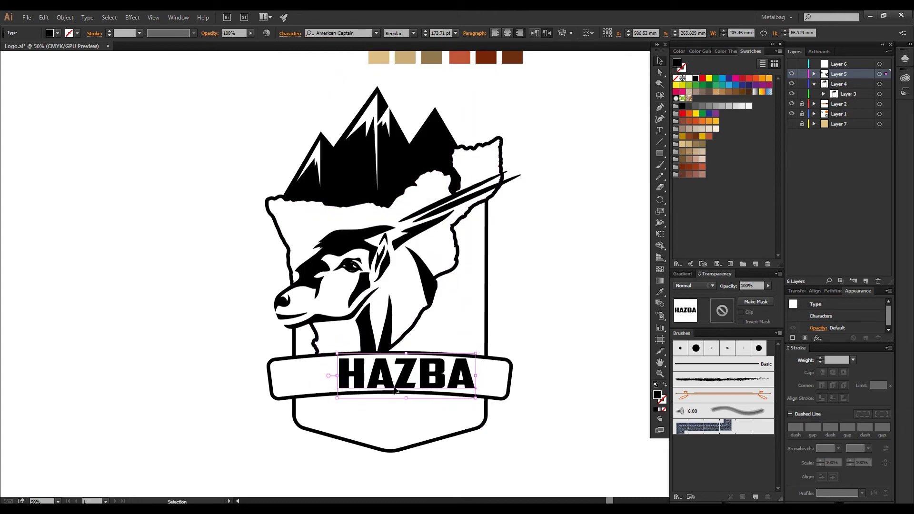
text(Gotham)
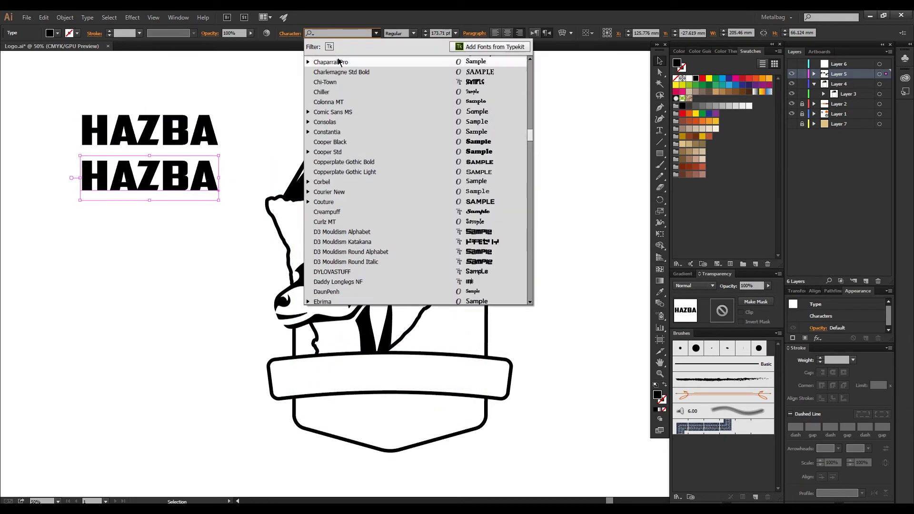
key(Return)
drag(126, 188, 193, 192)
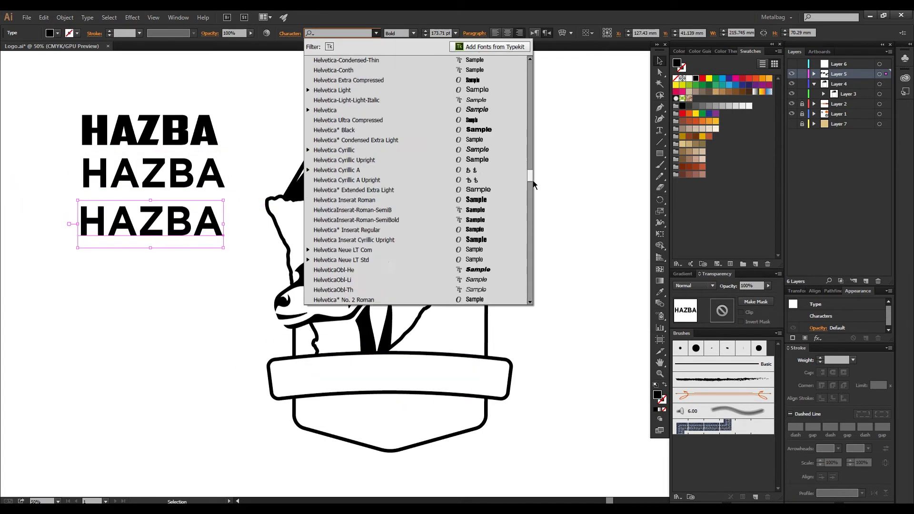
click(399, 72)
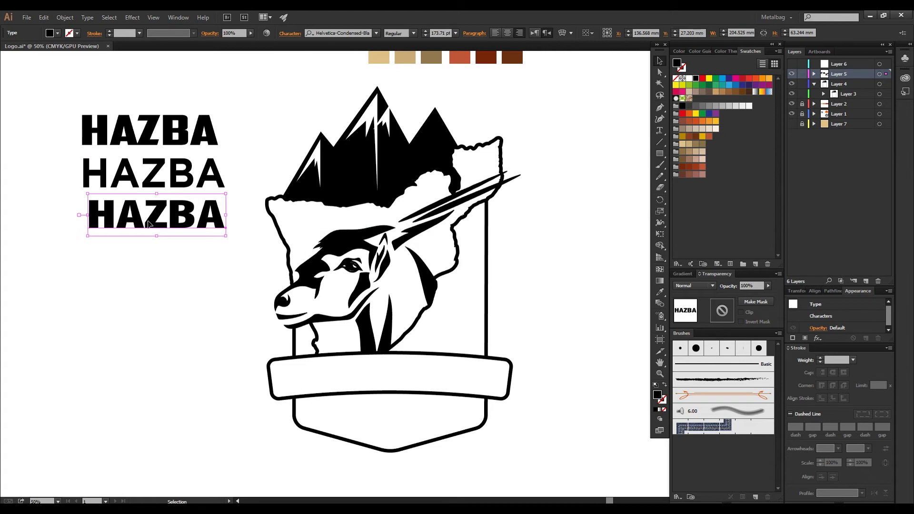
Set the fourth HAZBA copy in The Bold Font
click(376, 33)
scroll(528, 220, down, 10)
scroll(527, 219, down, 3)
text(font)
click(331, 70)
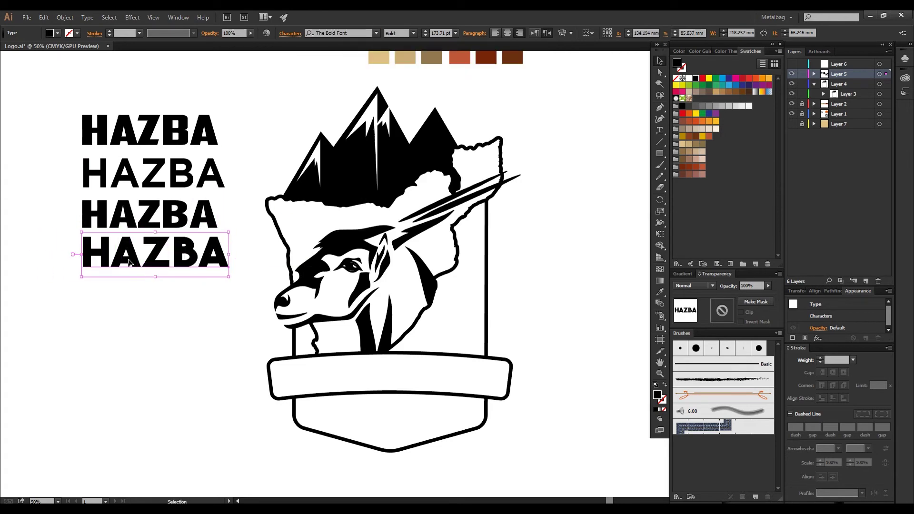
key(l)
click(167, 322)
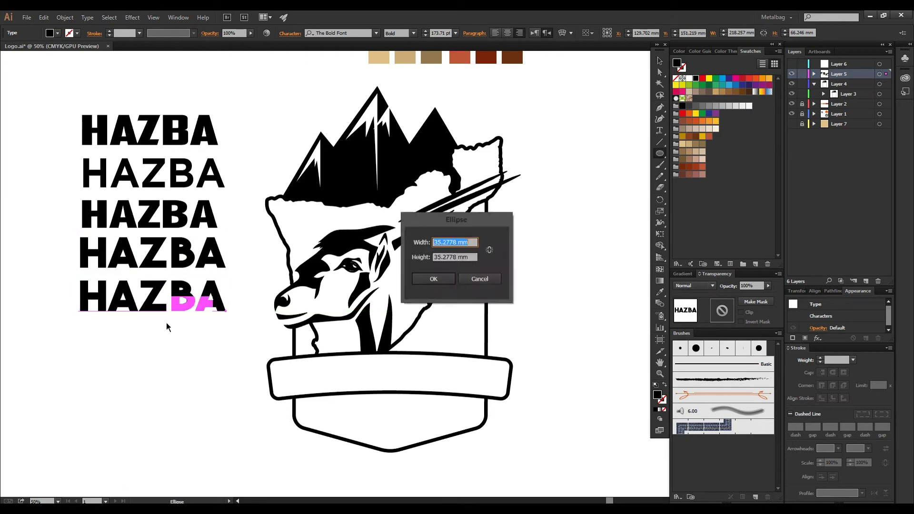
key(Escape)
Duplicate the last HAZBA, change it to AL, and set it in Palace Script MT
drag(153, 263, 153, 308)
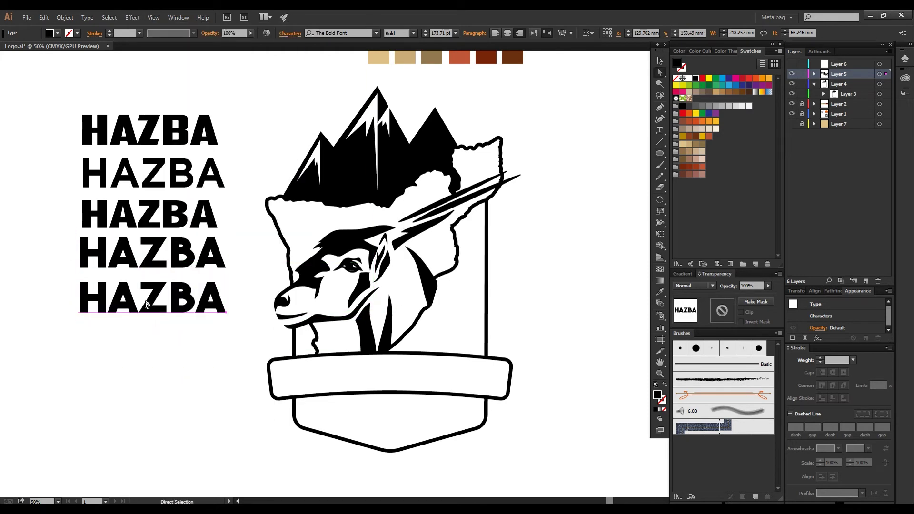
double_click(146, 305)
text(AL)
drag(267, 300, 151, 310)
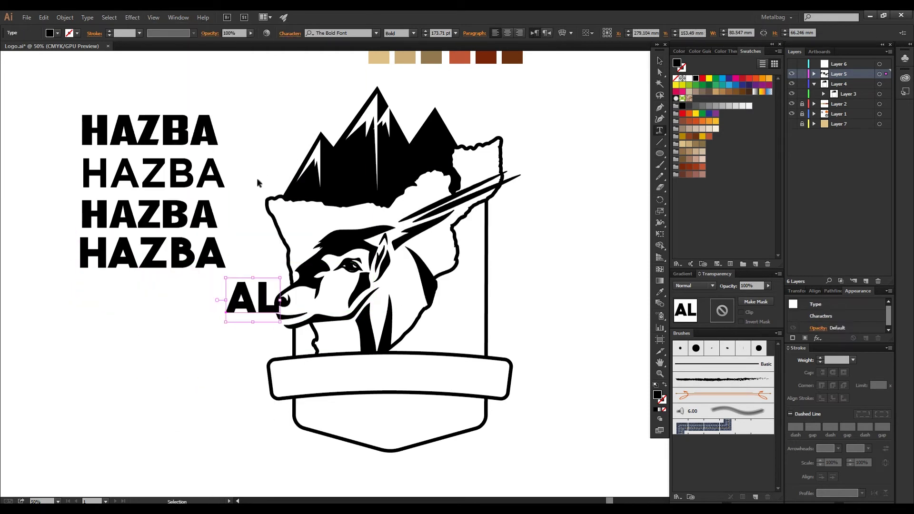
click(376, 33)
mouse_move(530, 267)
mouse_down()
mouse_move(530, 136)
mouse_move(520, 190)
mouse_up()
scroll(519, 195, down, 5)
scroll(516, 204, down, 5)
scroll(516, 214, down, 5)
click(515, 221)
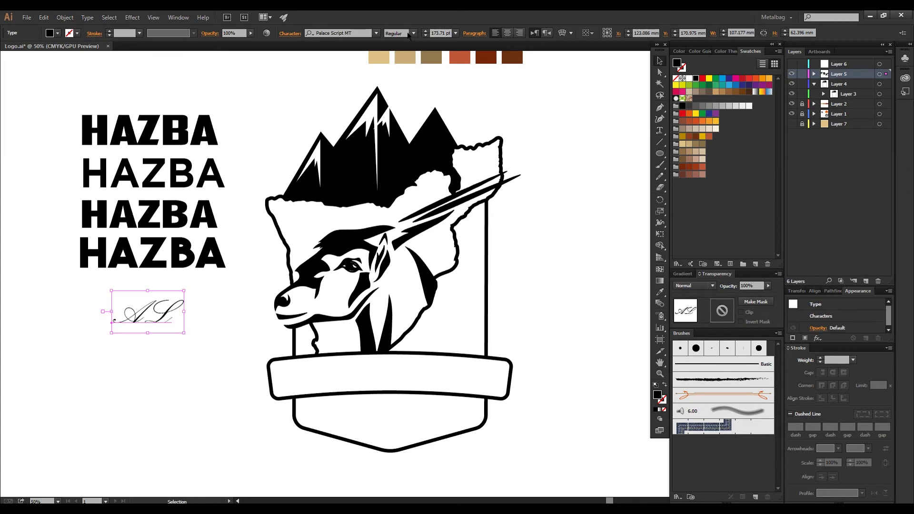
Set a lower AL copy in Vivaldi Italic and delete its L
click(376, 33)
mouse_move(530, 209)
mouse_down()
mouse_move(530, 266)
mouse_move(536, 262)
mouse_up()
click(334, 253)
click(376, 33)
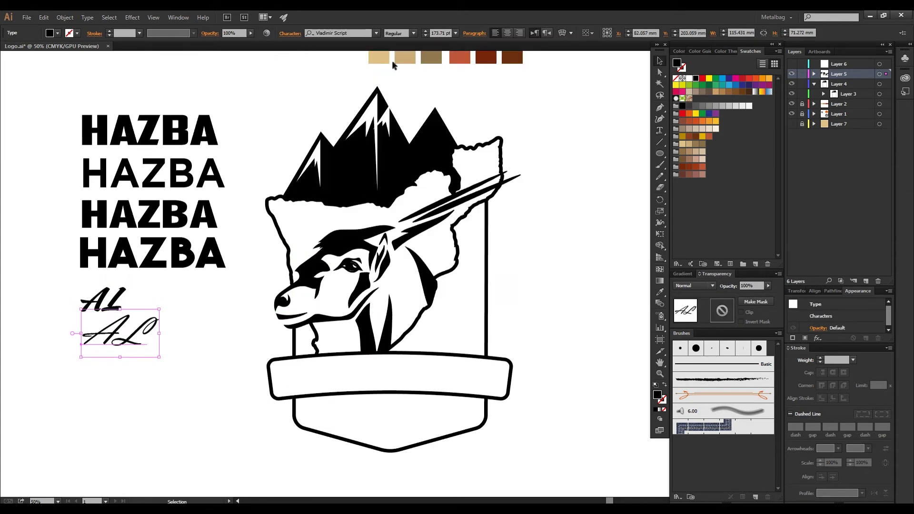
click(495, 195)
click(135, 328)
key(BackSpace)
Try placing text along the banner's path, then abandon the empty text
drag(120, 314, 145, 308)
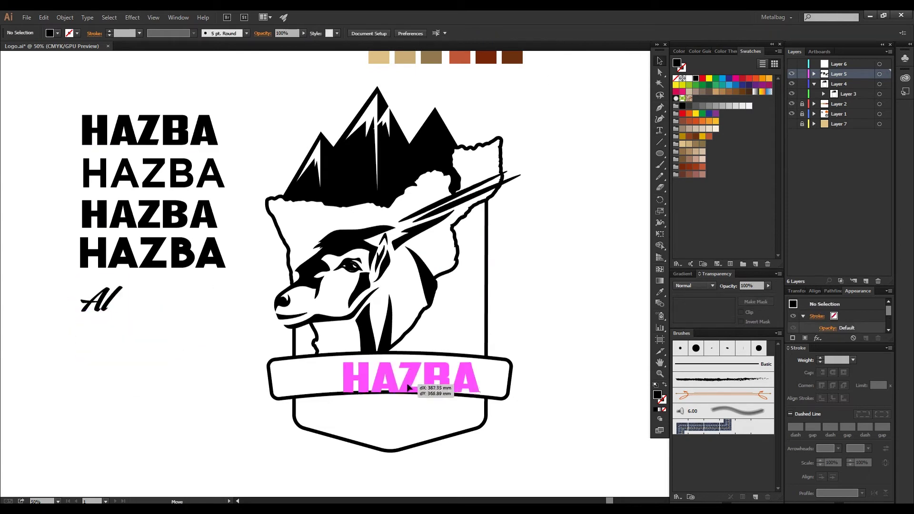
drag(661, 132, 695, 188)
click(367, 368)
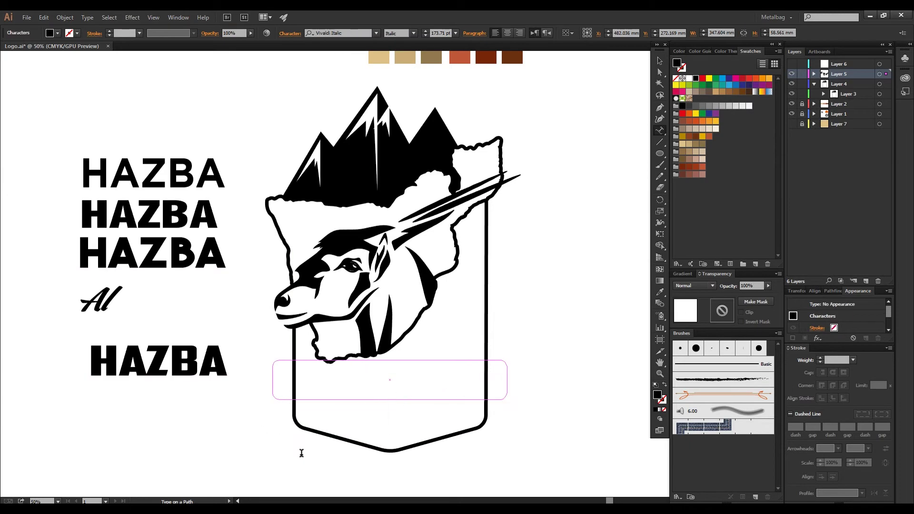
key(Escape)
click(154, 434)
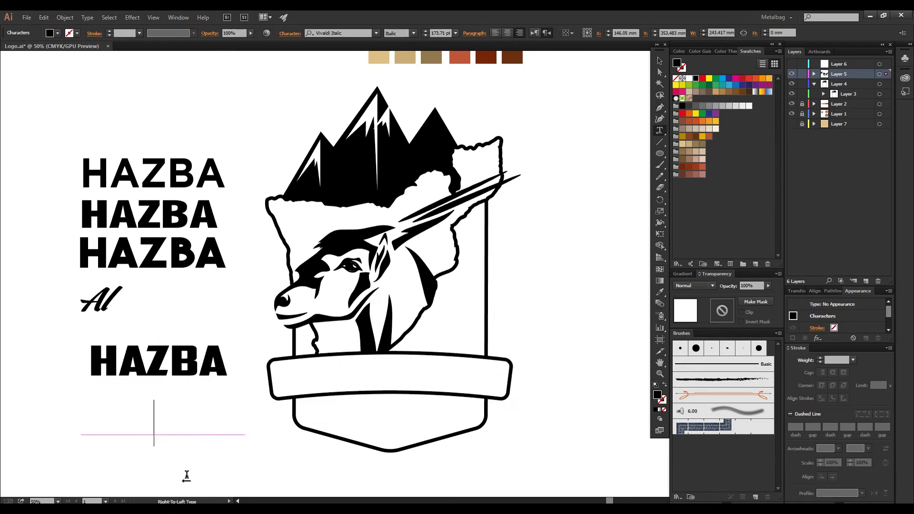
text(H)
key(Escape)
click(192, 358)
Set the lower HAZBA text in American Captain and shift it left
double_click(142, 427)
key(ctrl+a)
click(338, 33)
text(American)
key(Return)
key(Escape)
drag(204, 433, 162, 436)
Arc-warp HAZBA, move it into the crest's banner and stretch it wider
click(132, 17)
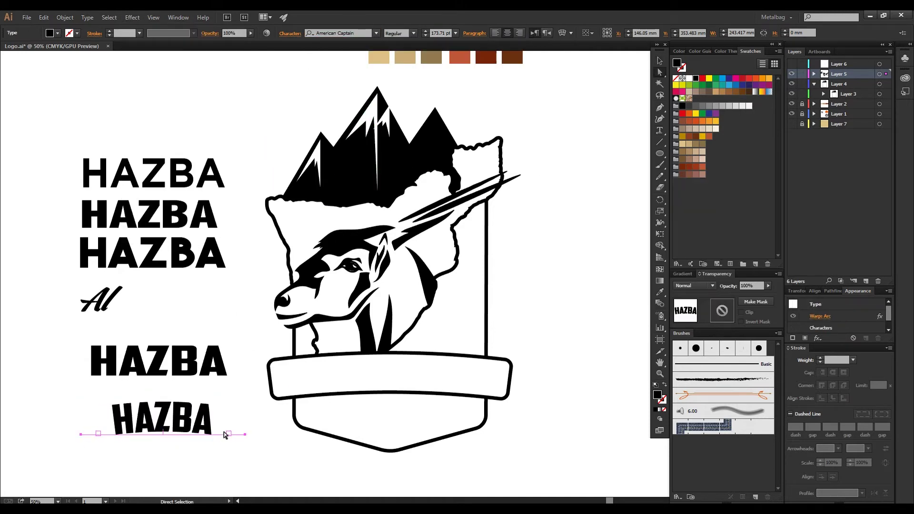
drag(239, 437, 240, 436)
key(v)
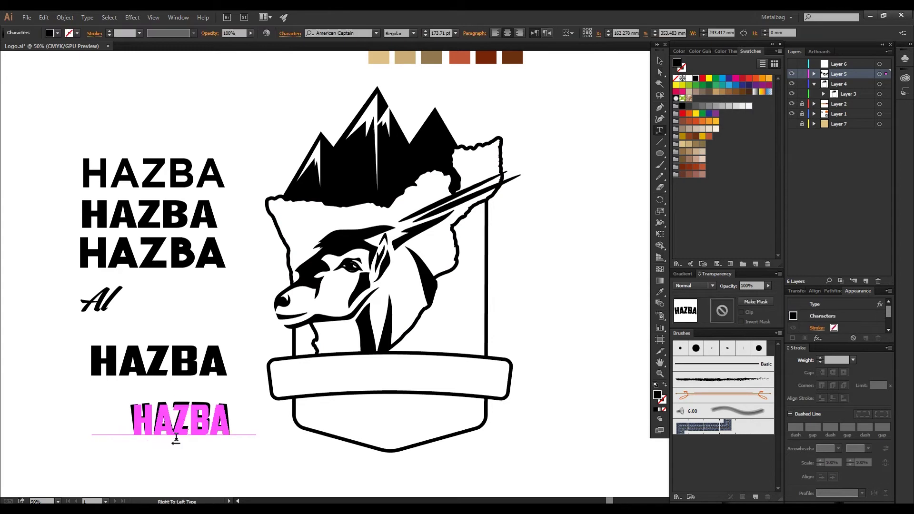
drag(103, 434, 98, 434)
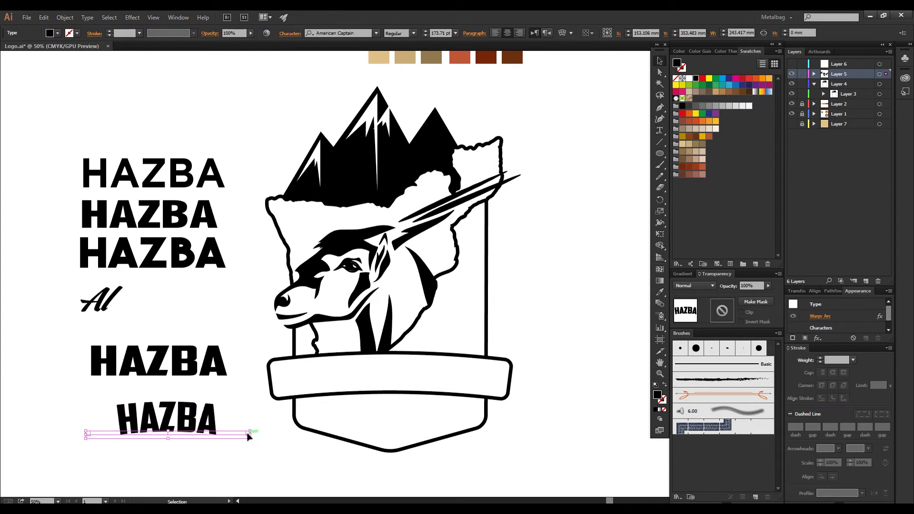
drag(168, 419, 385, 375)
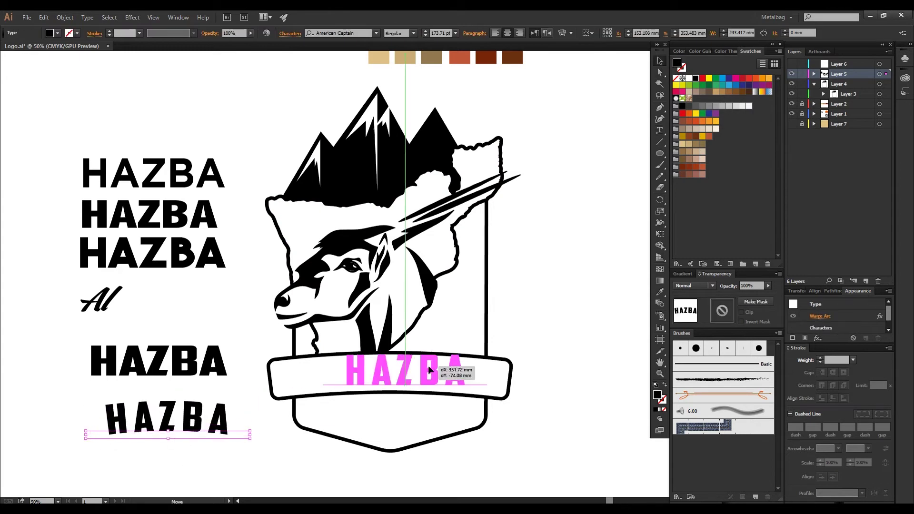
drag(468, 377, 503, 377)
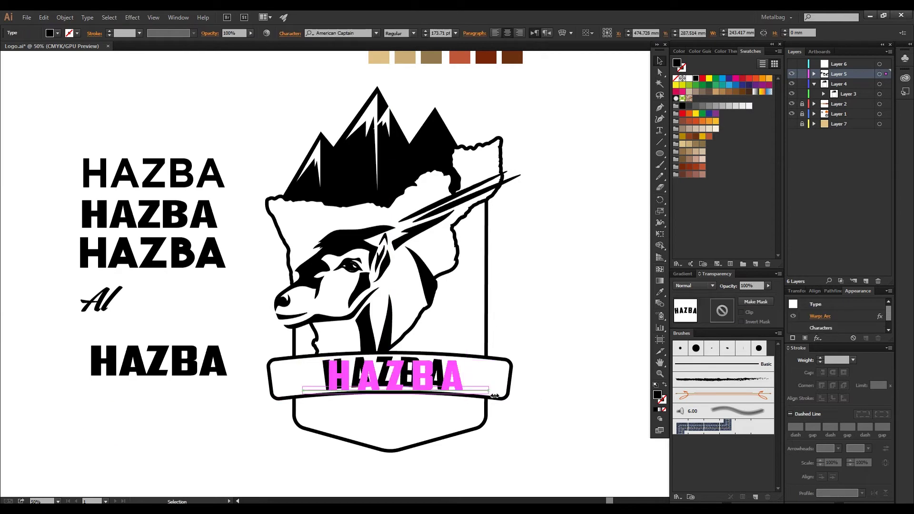
click(821, 317)
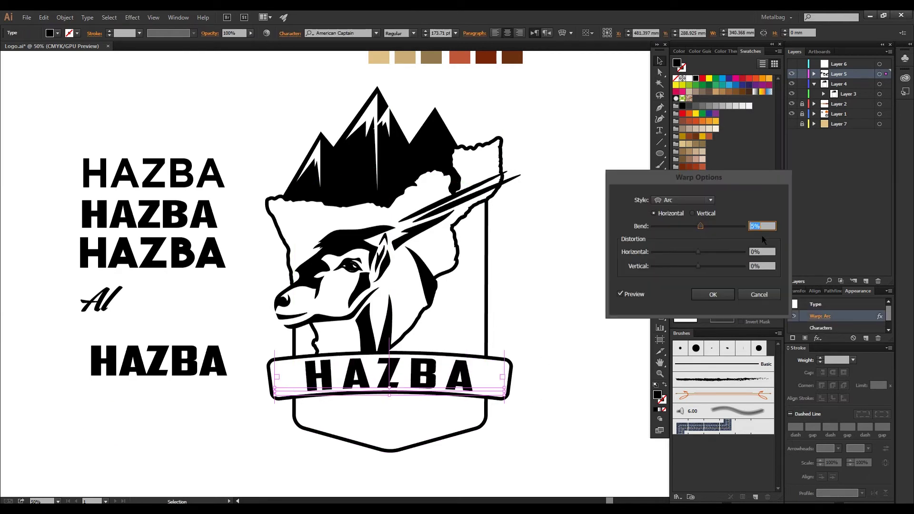
key(Return)
key(shift+Right)
key(shift+Right)
key(shift+Right)
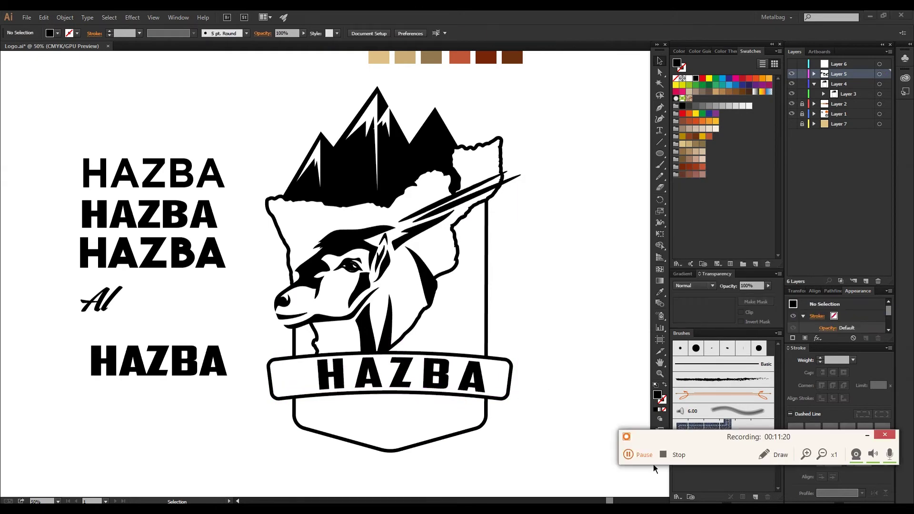
Place the 'Al' script on the banner beside HAZBA and rotate it into position
mouse_move(101, 301)
mouse_down()
mouse_move(298, 379)
mouse_move(292, 376)
mouse_up()
click(247, 444)
click(298, 379)
mouse_move(320, 396)
mouse_down()
mouse_move(331, 402)
mouse_move(286, 380)
mouse_up()
click(572, 396)
click(708, 496)
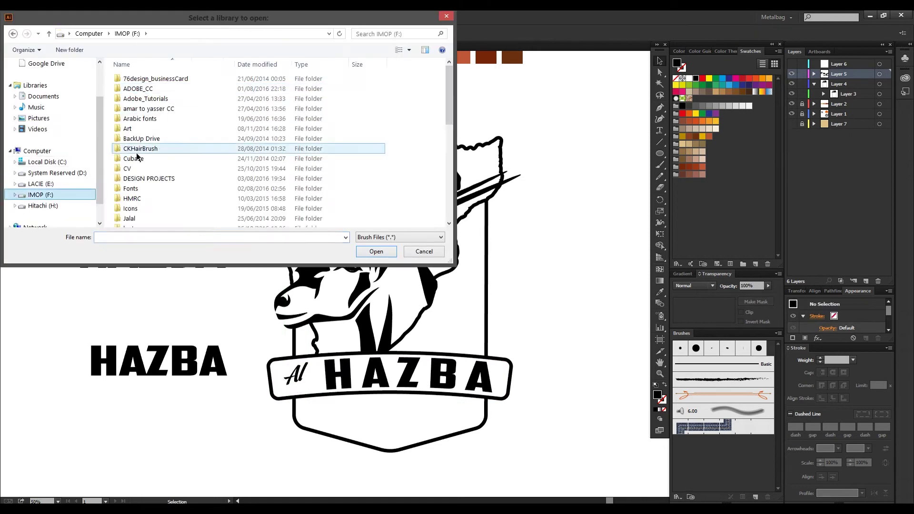
Edit the banner text to add 'AL' so it reads AL AHAZBA
drag(143, 422, 143, 422)
double_click(465, 379)
text(AL)
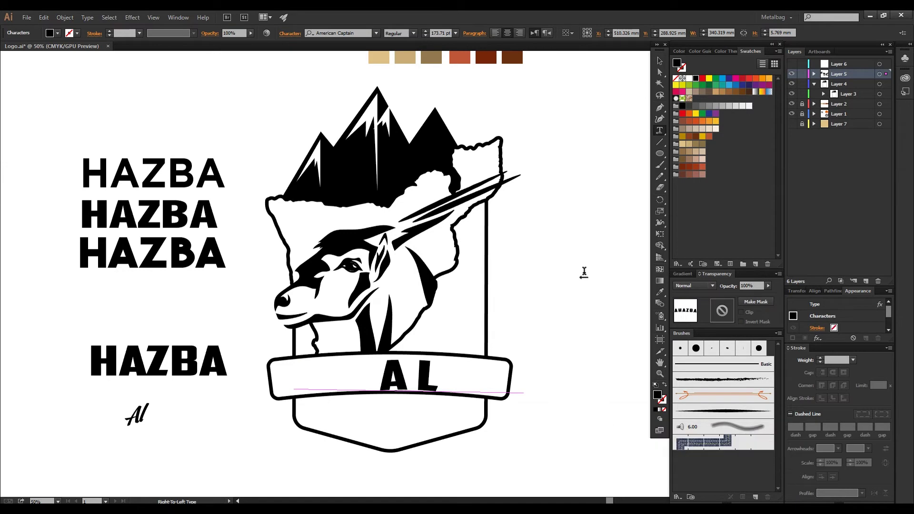
key(Escape)
scroll(434, 34, down, 3)
scroll(434, 33, up, 3)
Reapply a gentle Arc warp to AL AHAZBA and centre it on the banner
click(820, 316)
key(Return)
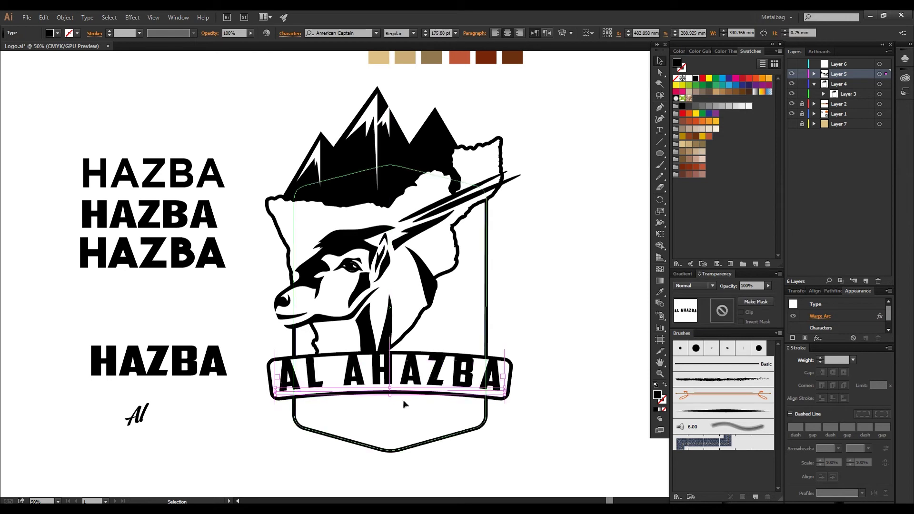
drag(404, 404, 404, 409)
click(724, 303)
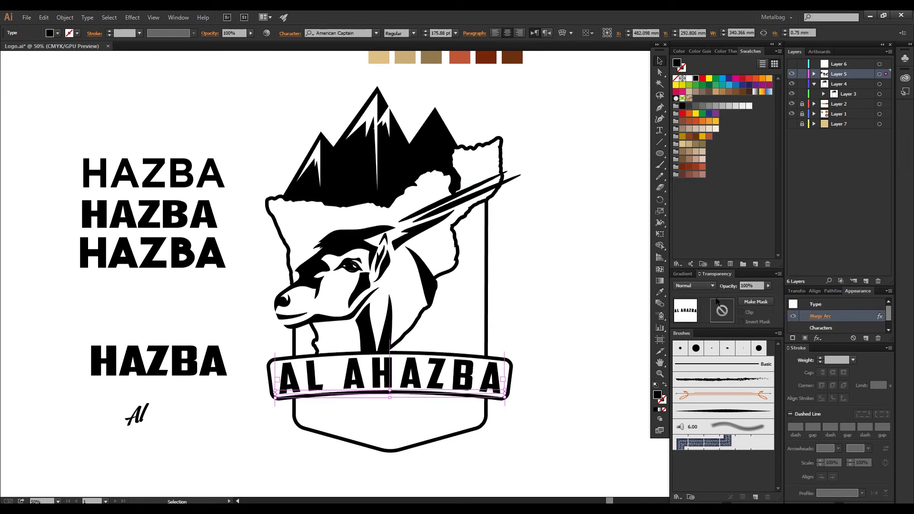
drag(390, 395, 393, 396)
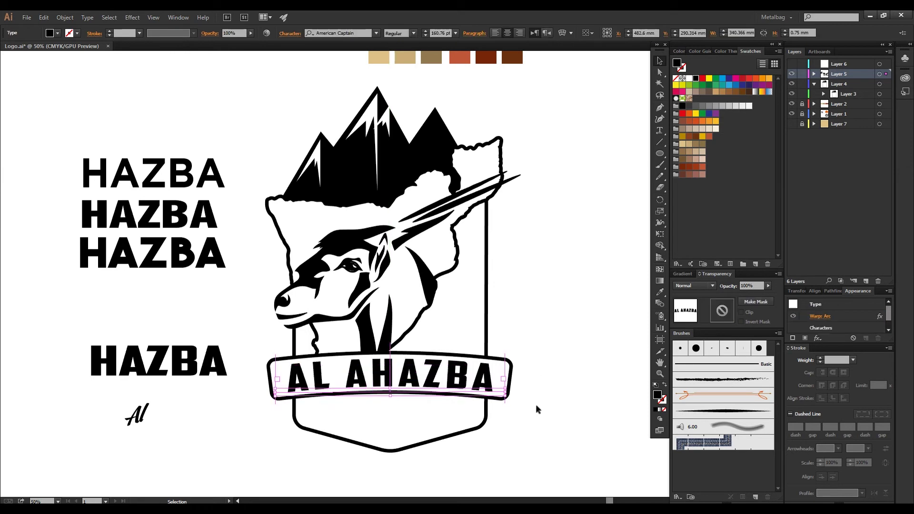
key(ctrl+alt+shift+e)
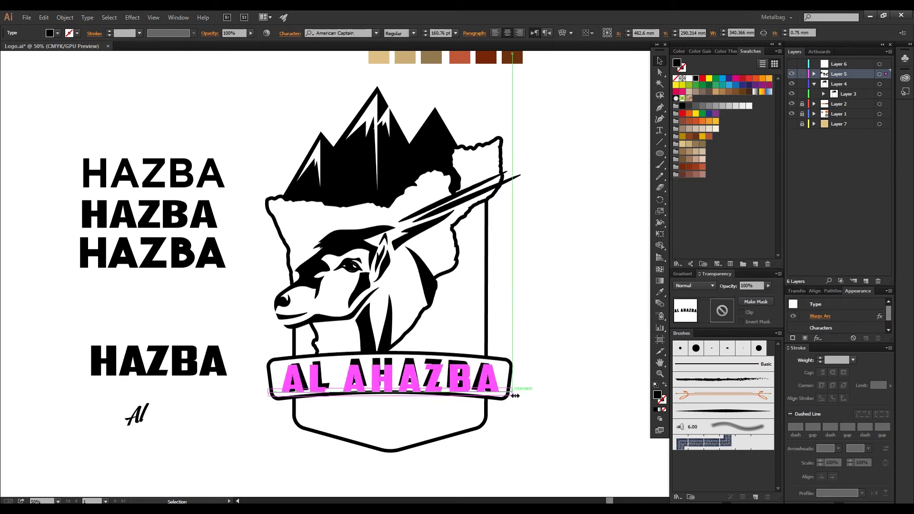
click(723, 299)
click(554, 347)
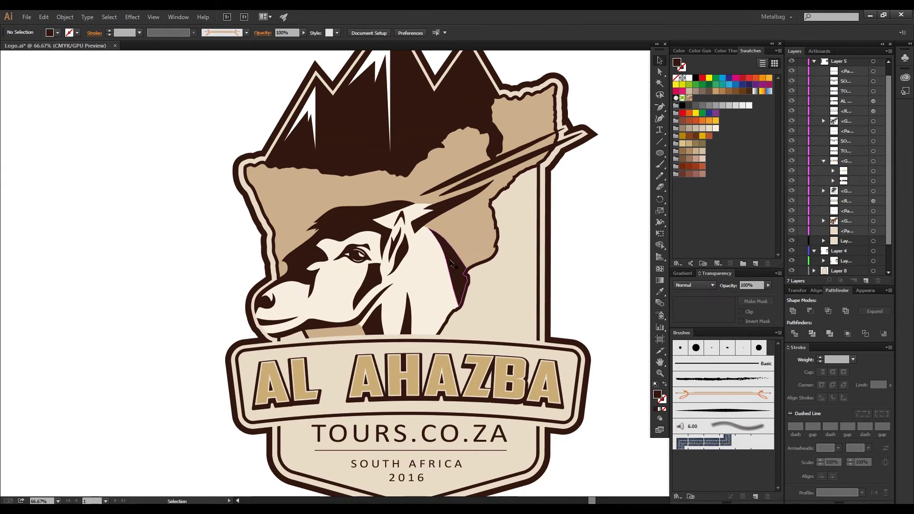
Give the antelope's neck shape and head markings new fill colours
click(458, 267)
double_click(658, 394)
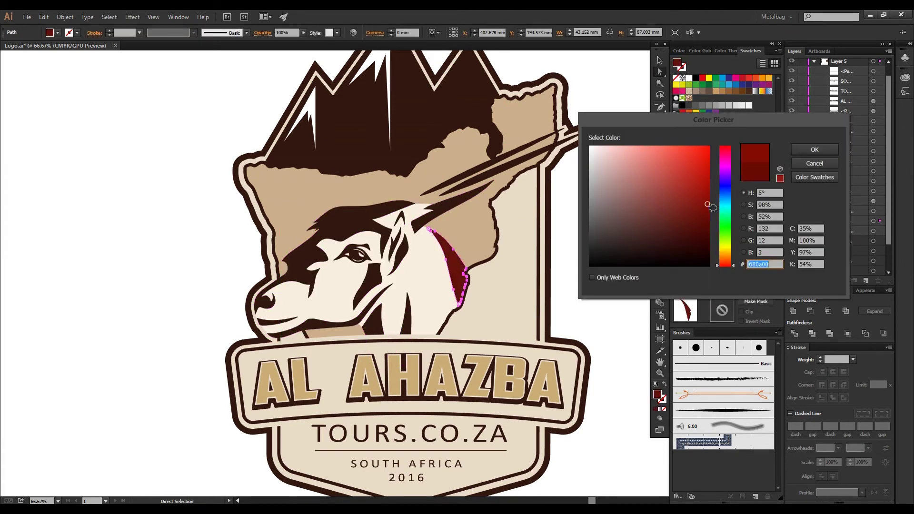
key(Return)
click(590, 244)
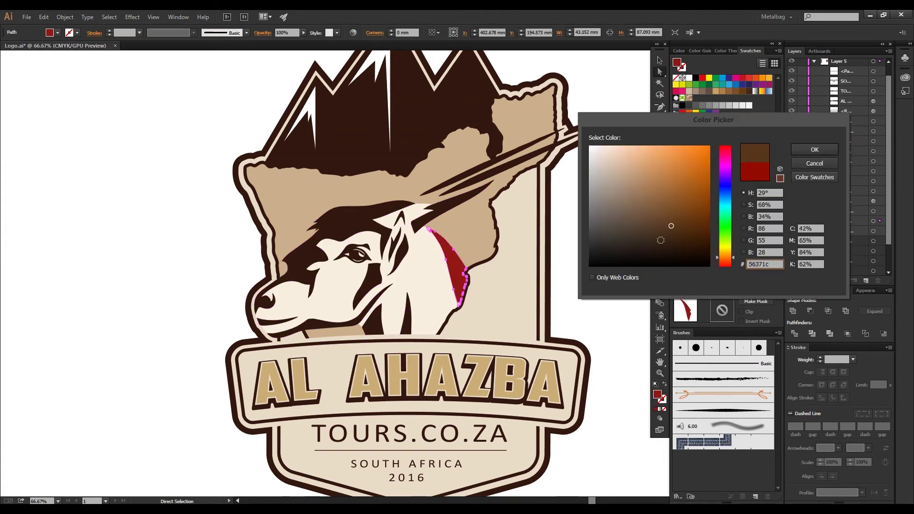
click(705, 138)
click(623, 160)
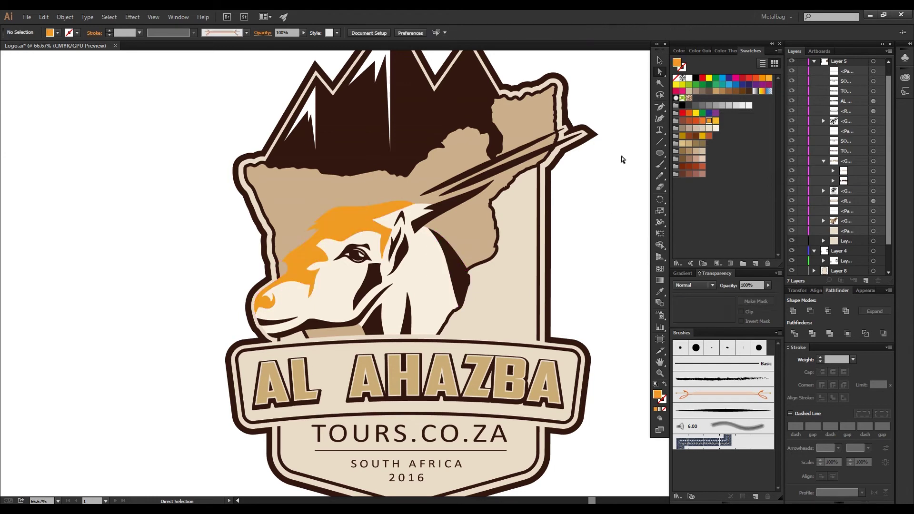
Eyedropper a sampled colour onto the antelope's jaw marking, then view the whole crest
key(i)
click(333, 223)
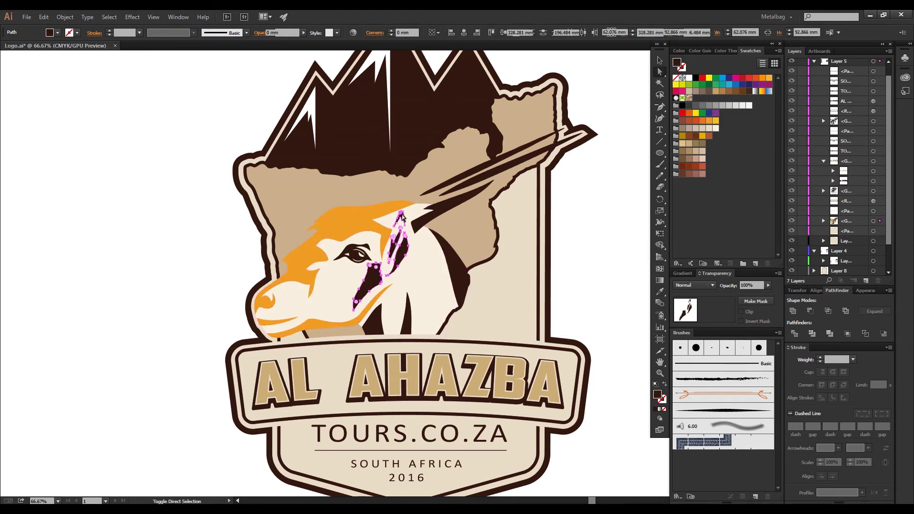
click(589, 255)
scroll(589, 255, down, 2)
key(ctrl+minus)
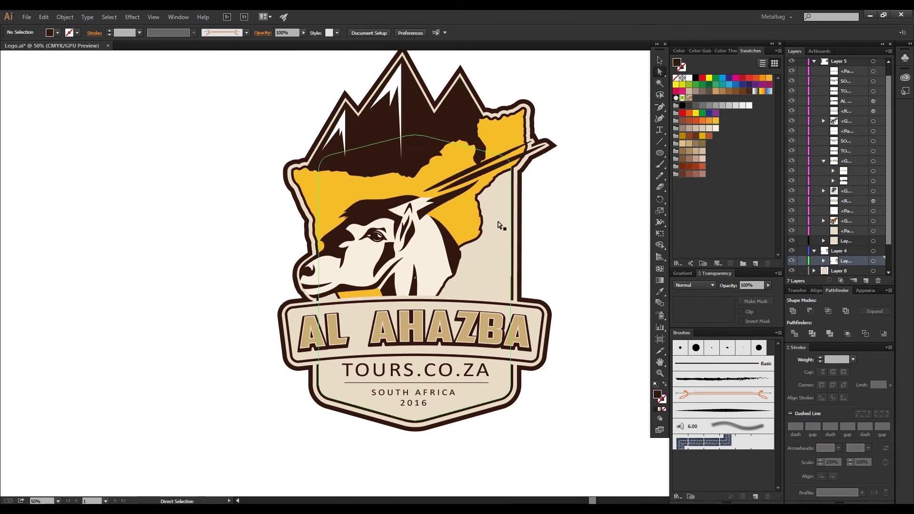
Eyedrop the light cream colour onto the inner shield, undoing a trial beige fill
click(500, 227)
key(i)
click(451, 244)
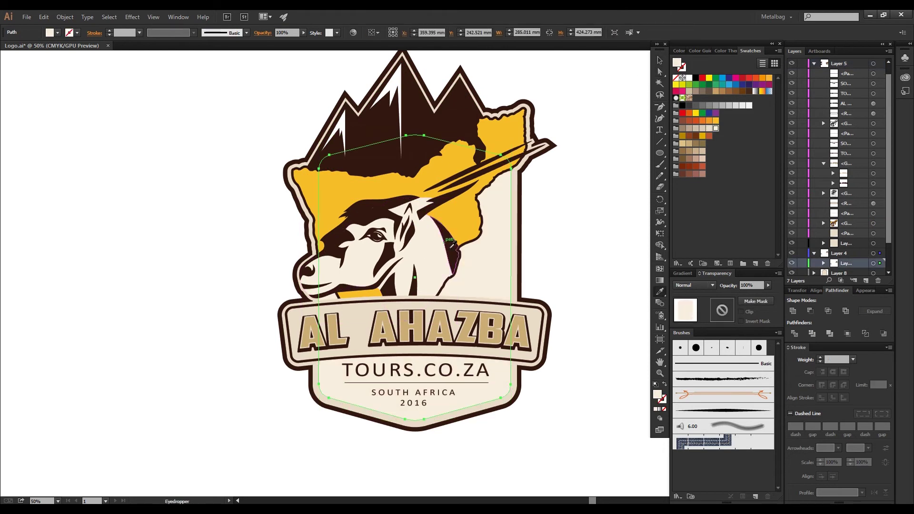
click(710, 128)
key(a)
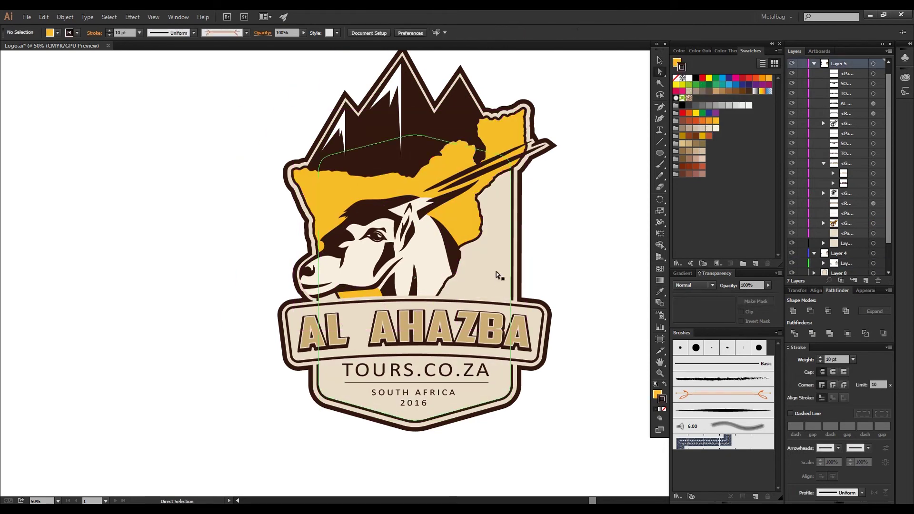
key(ctrl+z)
key(ctrl+z)
key(i)
key(v)
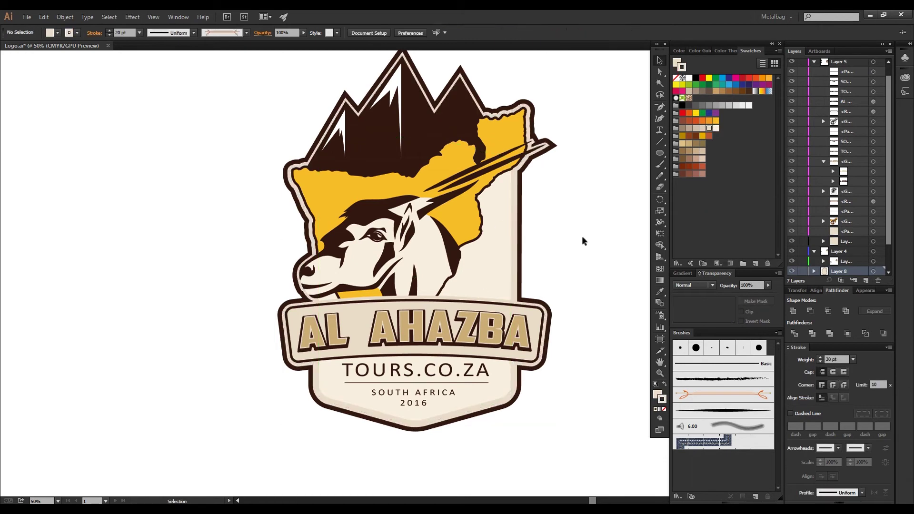
Set the inner shield's stroke weight to 10 and apply the light cream fill swatch
click(495, 276)
click(837, 359)
text(10)
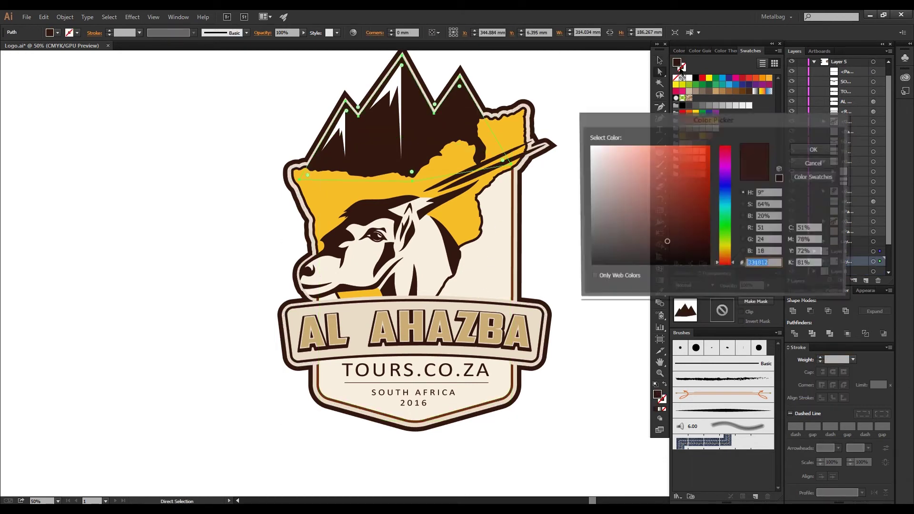
text(a)
click(601, 198)
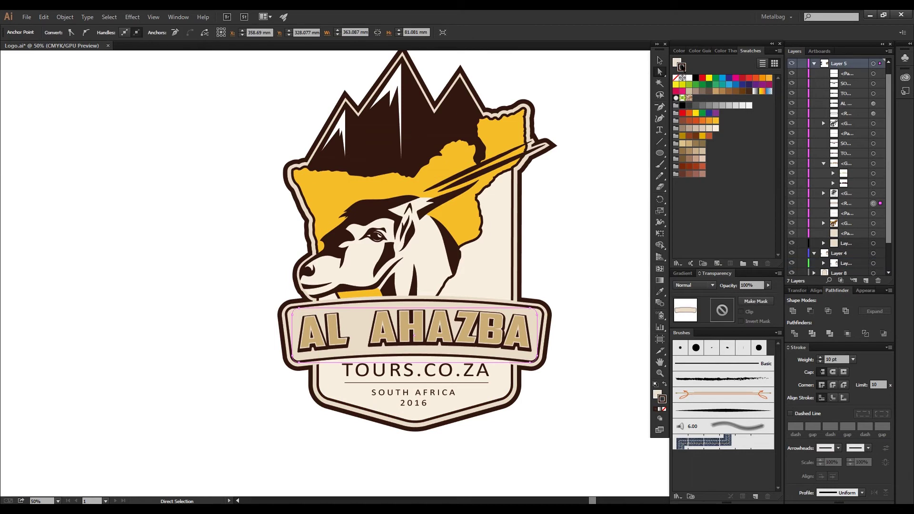
click(716, 128)
drag(593, 248, 583, 231)
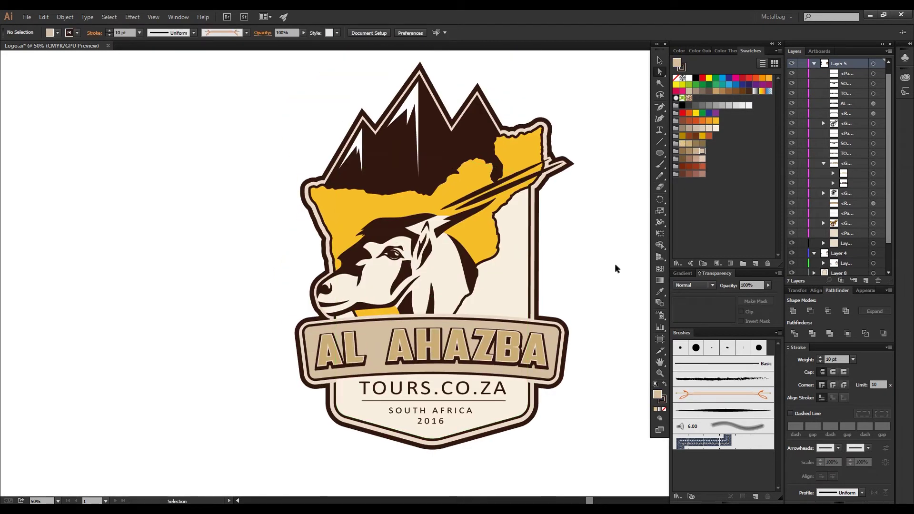
Draw a thin dark bar, add an anchor to shape it into a spike, and duplicate it downward
scroll(615, 267, up, 1)
click(662, 156)
drag(627, 171, 628, 173)
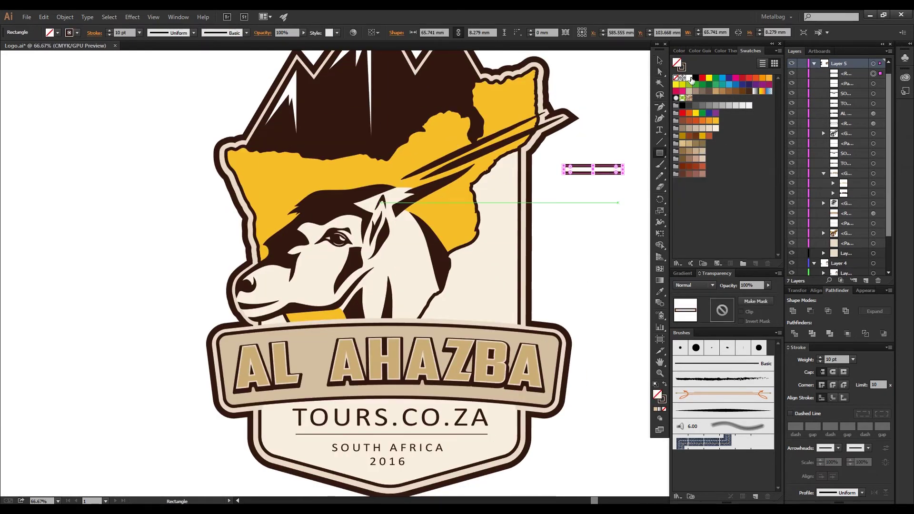
key(ctrl+plus)
key(ctrl+plus)
key(ctrl+plus)
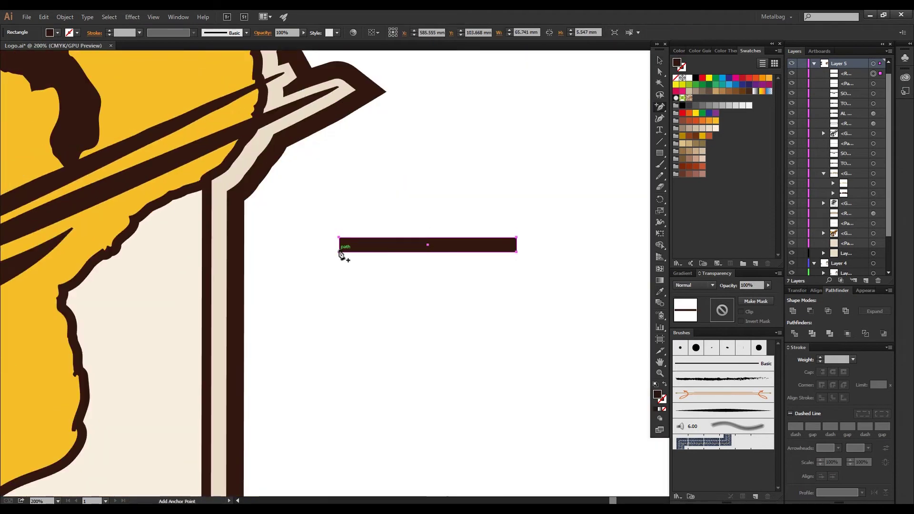
click(340, 252)
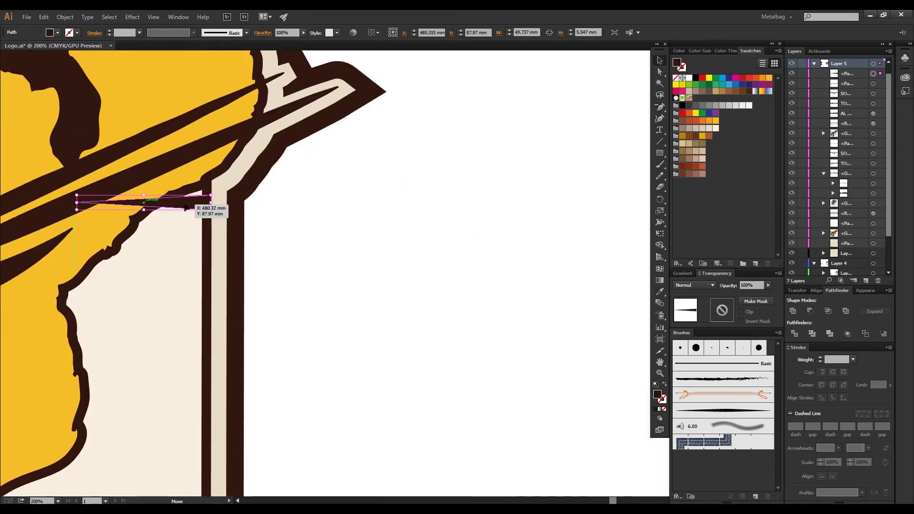
drag(202, 210, 203, 198)
key(ctrl+minus)
scroll(369, 277, down, 5)
mouse_move(355, 63)
mouse_down()
mouse_move(362, 442)
mouse_move(370, 449)
mouse_up()
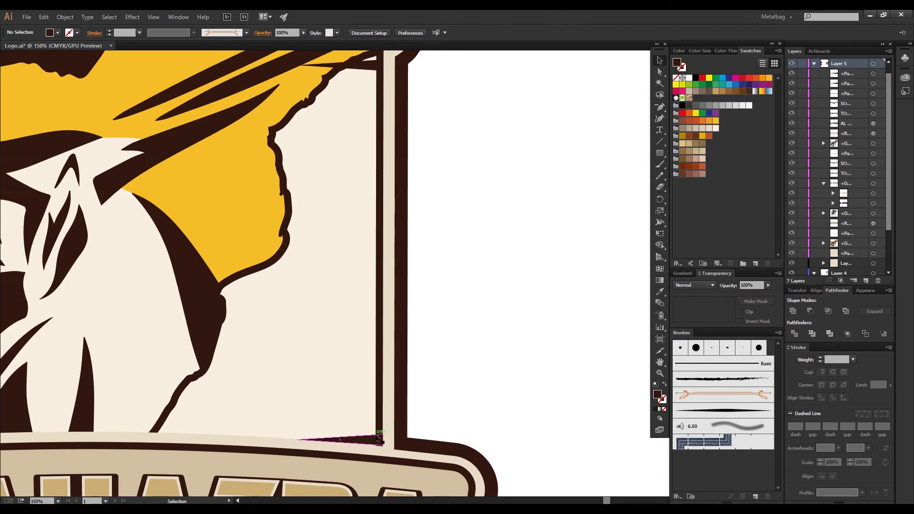
Blend the two spikes into stripes with specified steps, lengthen them, and send the blend to back
key(ctrl+alt+b)
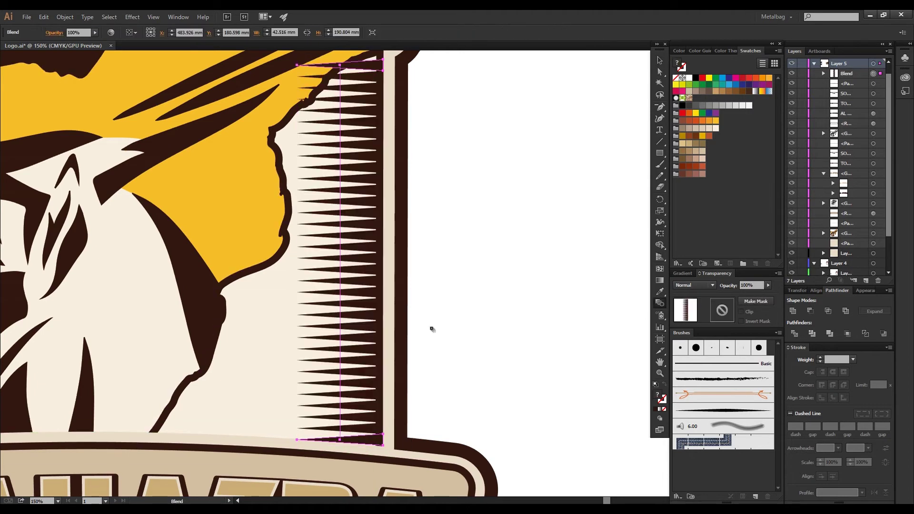
key(ctrl+minus)
key(ctrl+minus)
double_click(661, 303)
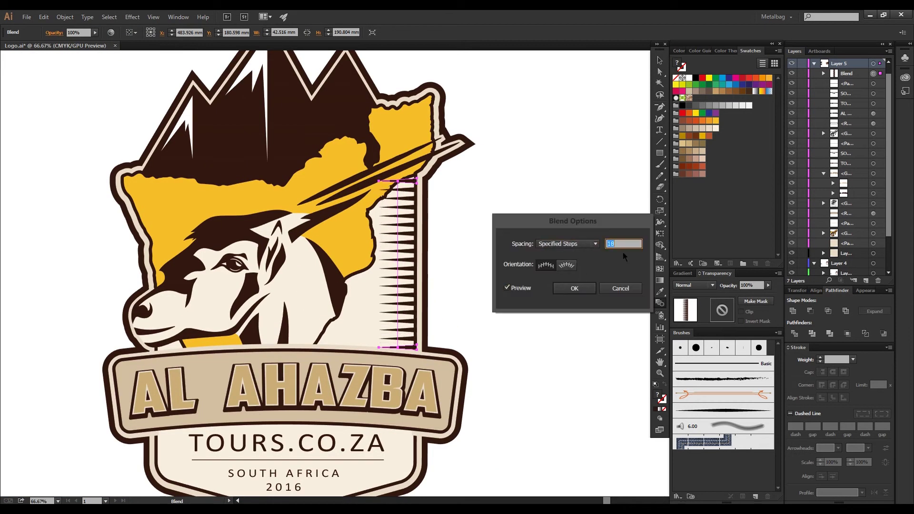
key(Return)
key(ctrl+plus)
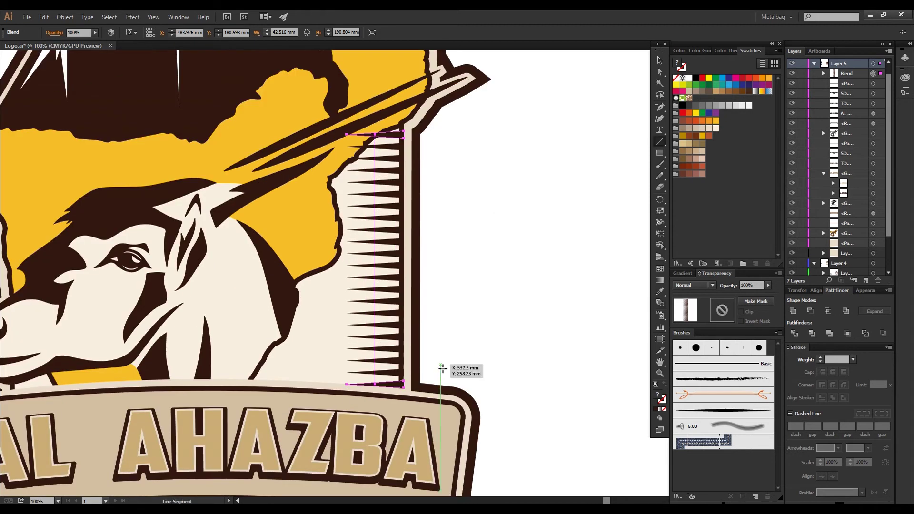
drag(346, 384, 227, 384)
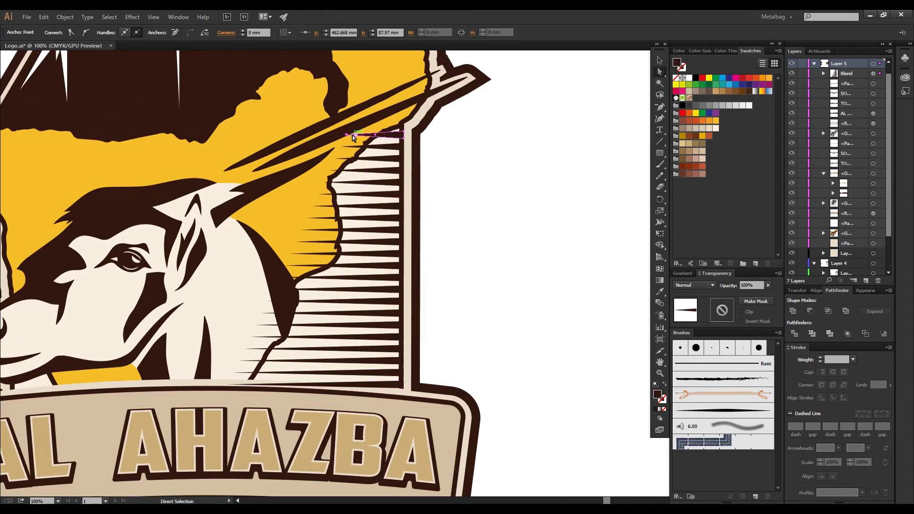
key(ctrl+shift+bracketleft)
click(593, 199)
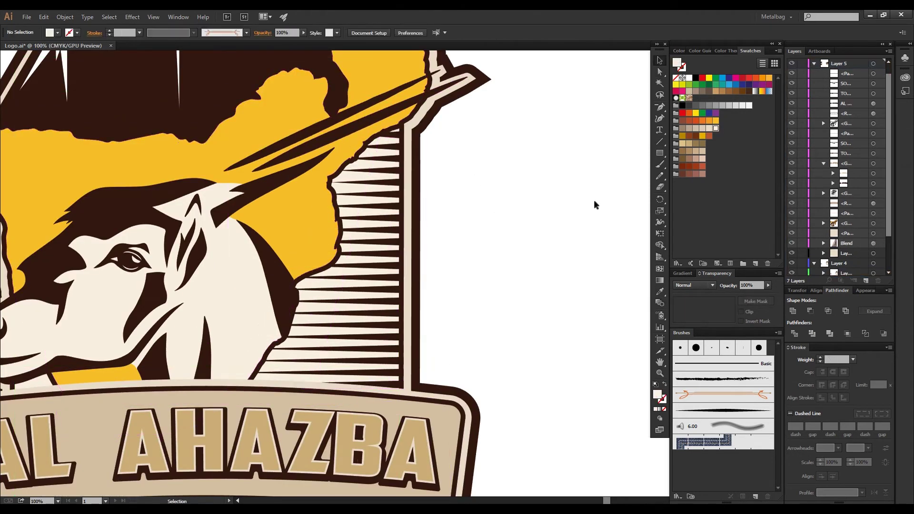
key(ctrl+minus)
key(ctrl+plus)
key(ctrl+plus)
click(418, 162)
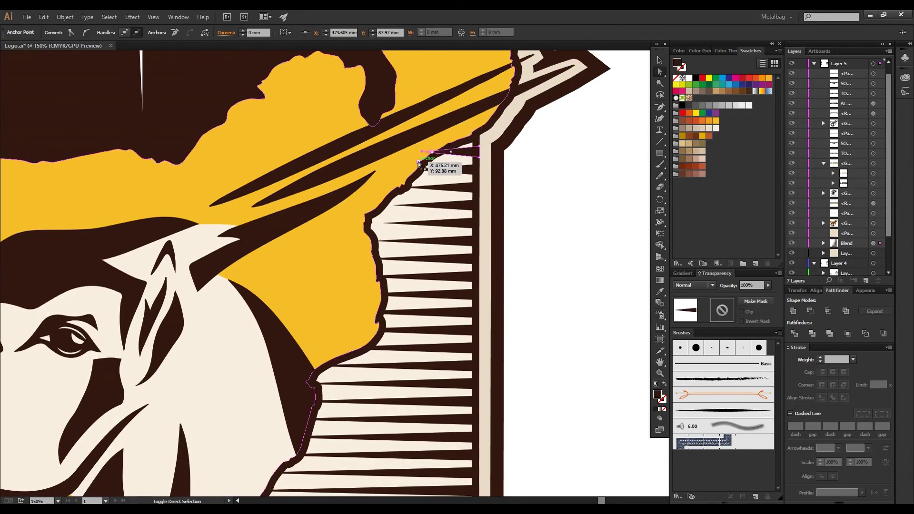
key(ctrl+minus)
key(ctrl+minus)
key(ctrl+minus)
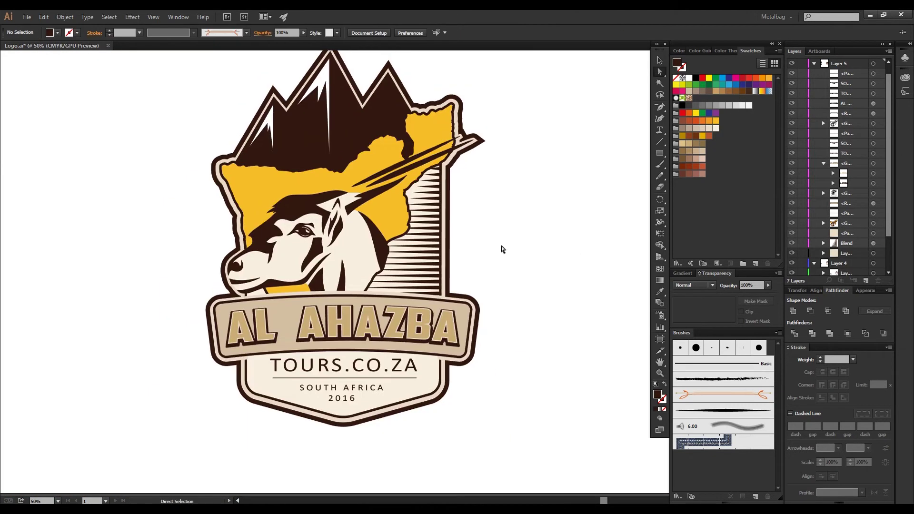
Move the blend's lower wedge anchor down so the stripes reach the banner
key(ctrl+plus)
key(ctrl+plus)
key(ctrl+plus)
click(408, 231)
key(ctrl+minus)
key(ctrl+minus)
key(ctrl+minus)
key(ctrl+plus)
key(ctrl+plus)
key(ctrl+plus)
drag(474, 174, 515, 376)
key(ctrl+minus)
key(ctrl+minus)
key(ctrl+plus)
key(ctrl+plus)
key(ctrl+plus)
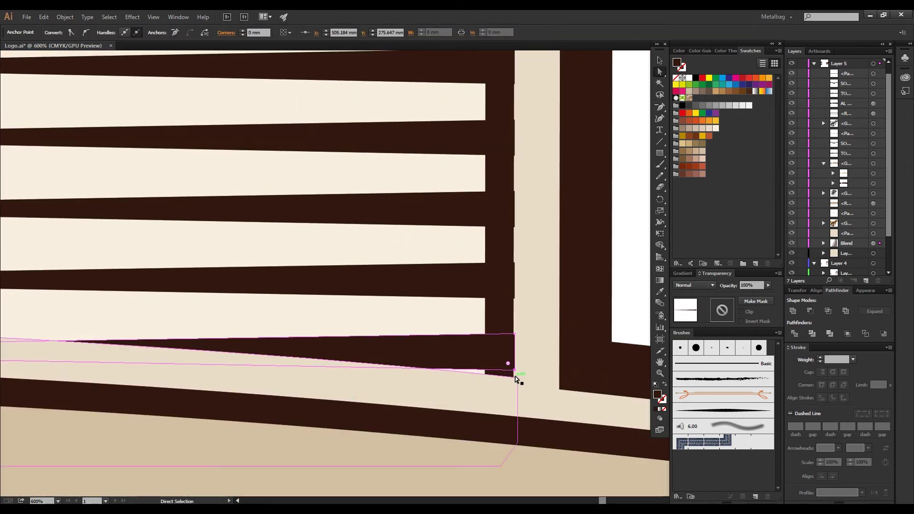
key(ctrl+1)
Set the stripe blend to 20 specified steps and deselect it
key(v)
double_click(660, 222)
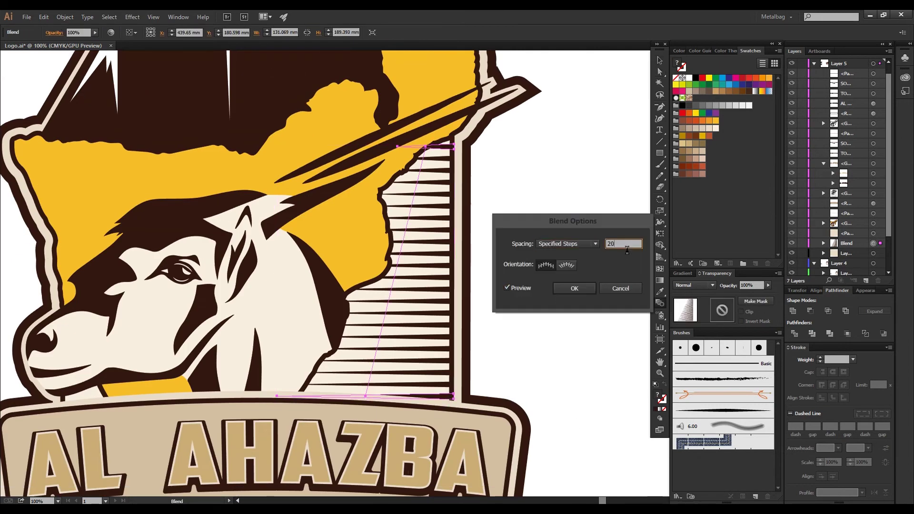
key(Up)
key(Up)
key(Up)
click(573, 288)
key(ctrl+minus)
key(ctrl+minus)
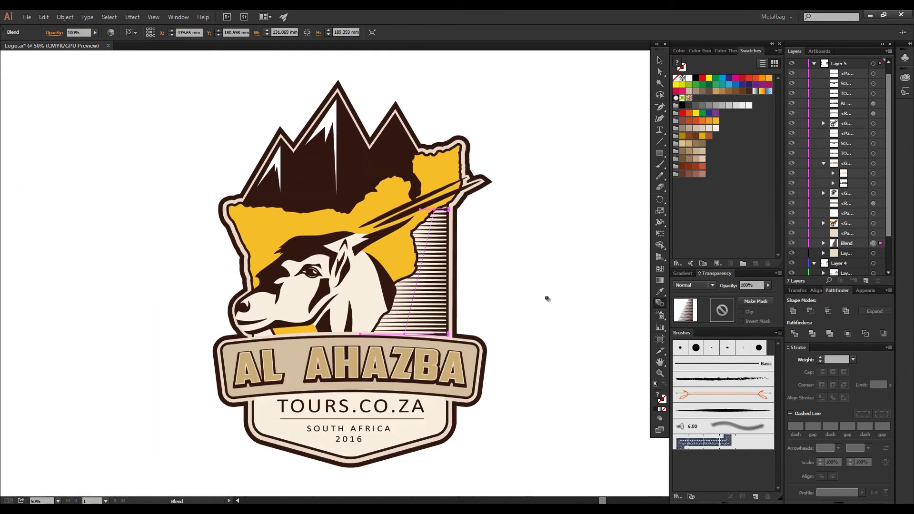
key(ctrl+shift+a)
key(v)
key(ctrl+plus)
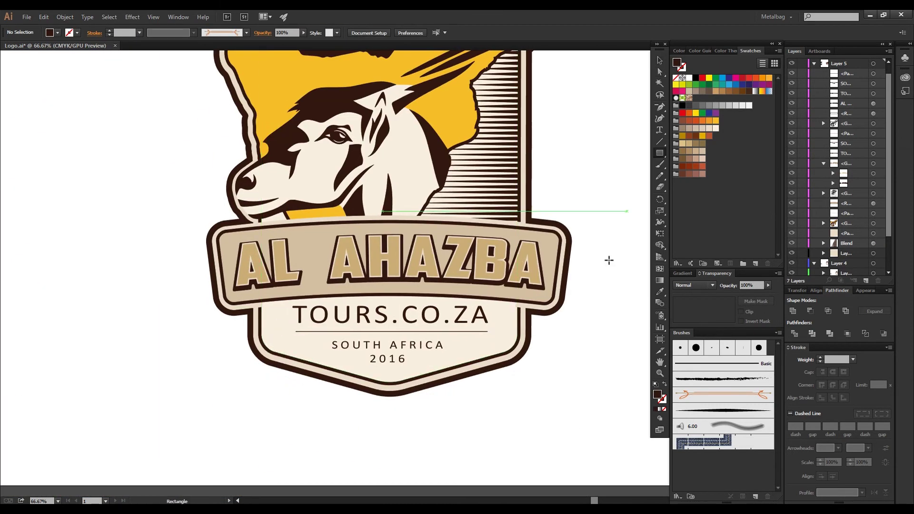
Draw a small dark spike with a midpoint anchor and copy it below at the shield's right edge
drag(595, 345, 587, 345)
key(ctrl+plus)
key(ctrl+plus)
key(ctrl+plus)
key(ctrl+plus)
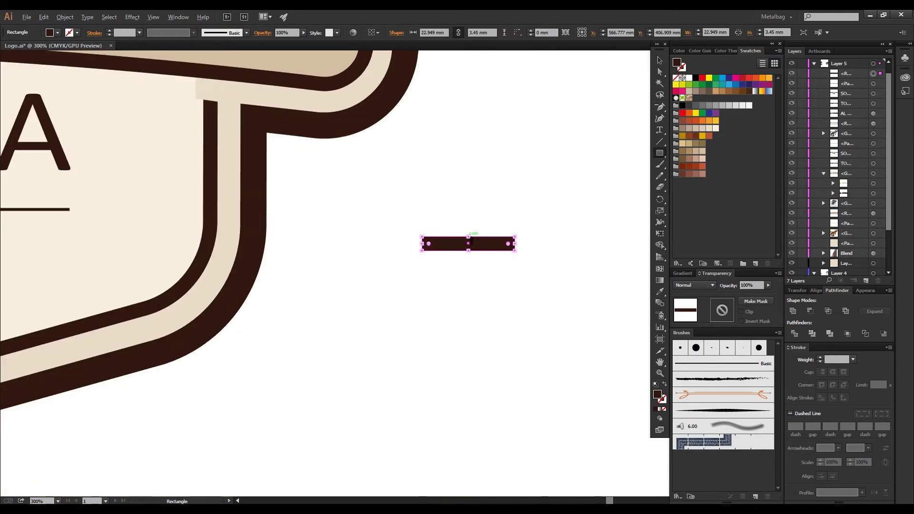
key(plus)
click(422, 244)
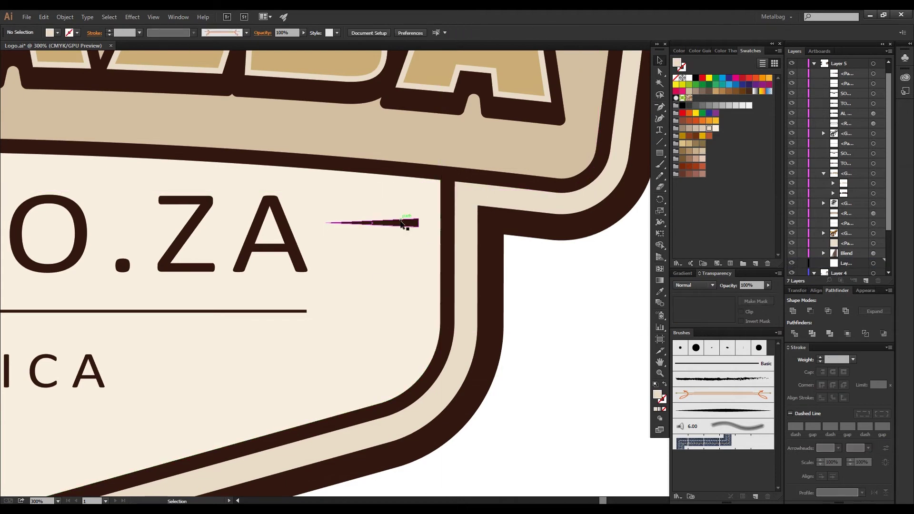
drag(407, 223, 432, 187)
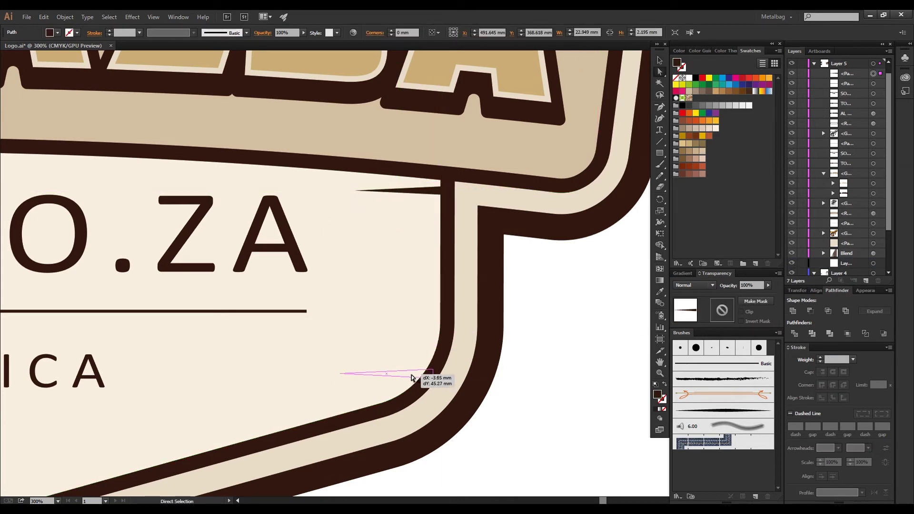
drag(431, 194, 431, 336)
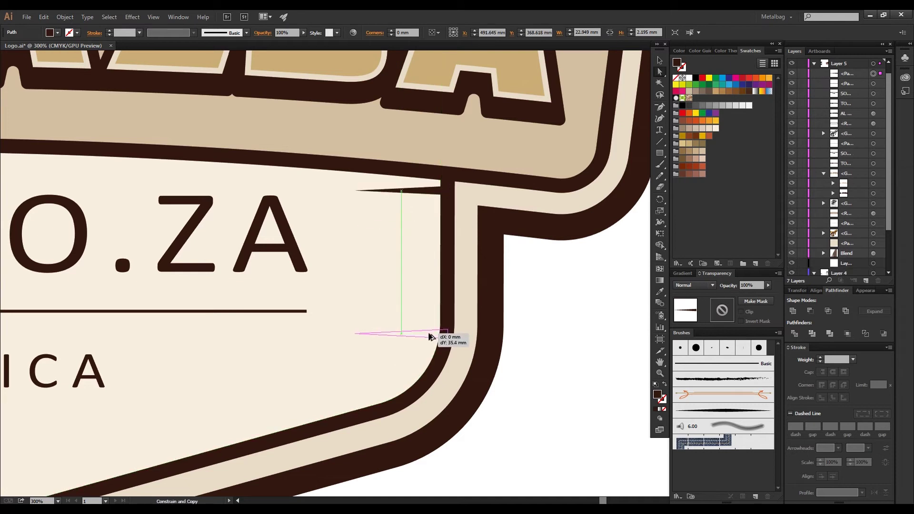
drag(355, 334, 398, 334)
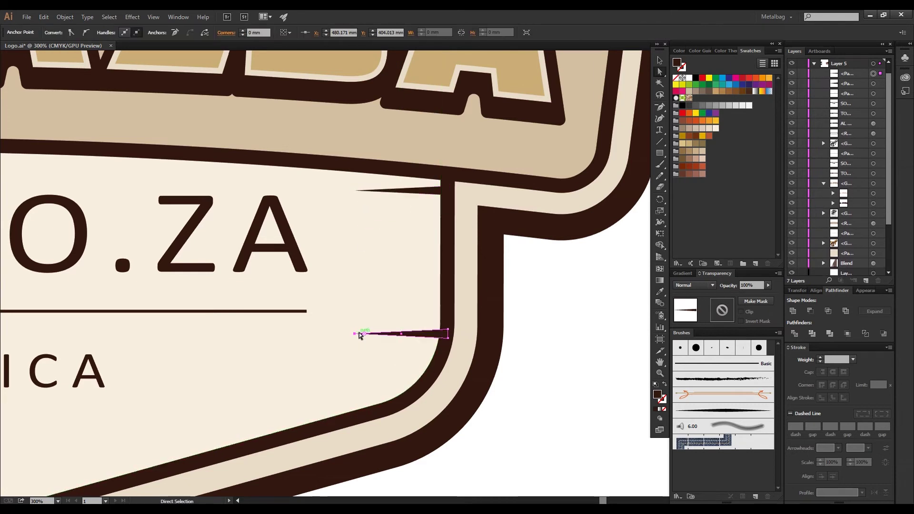
Blend the two spikes into tapering stripes using 10 specified steps
click(660, 303)
click(423, 334)
click(430, 191)
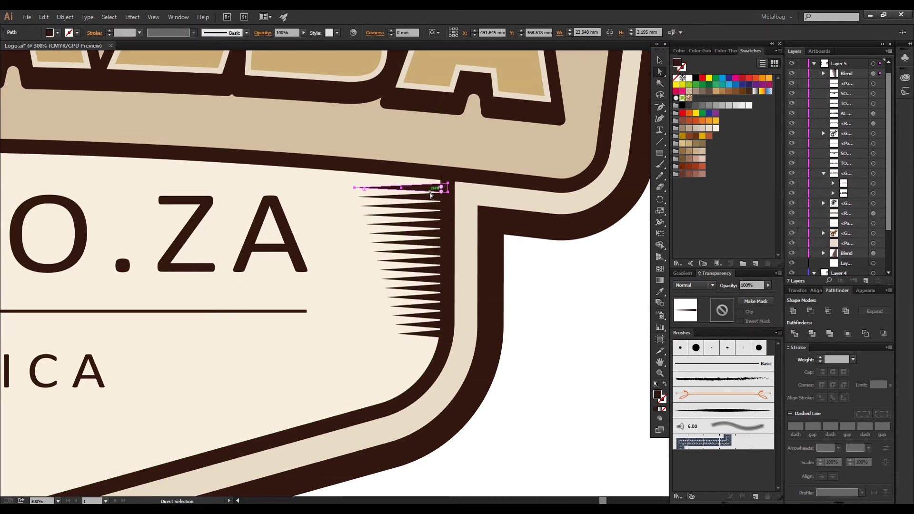
double_click(660, 303)
key(Return)
key(ctrl+1)
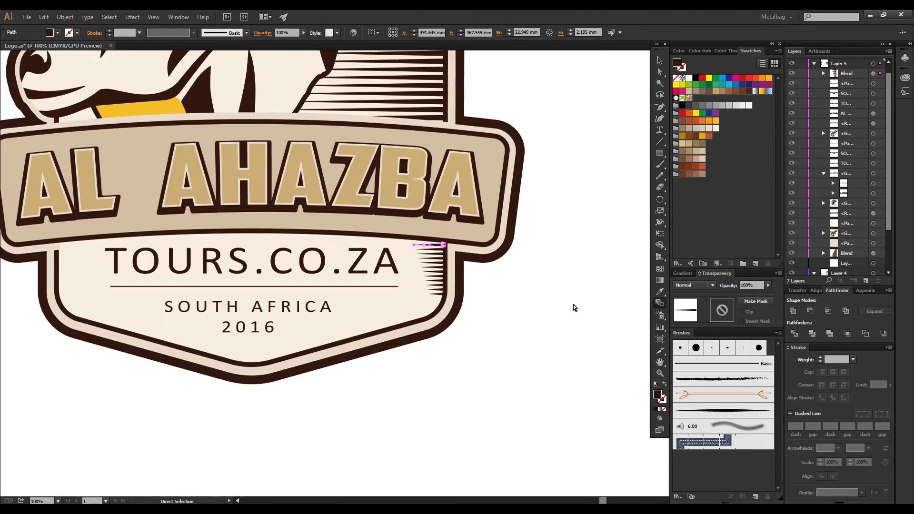
key(ctrl+minus)
key(ctrl+minus)
key(ctrl+plus)
Move the spike blend left so it sits beside the T of TOURS.CO.ZA
click(456, 293)
right_click(461, 290)
key(Escape)
key(shift+Left)
key(shift+Left)
key(shift+Left)
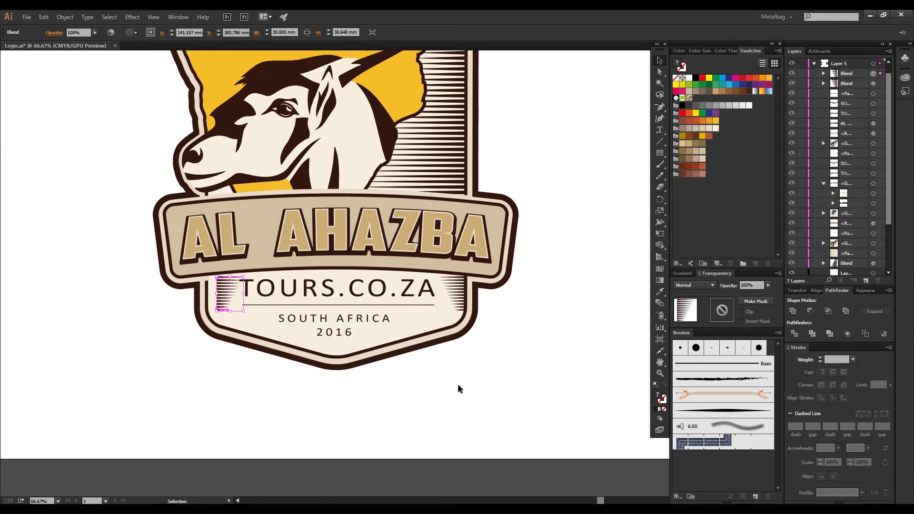
key(ctrl+plus)
key(ctrl+plus)
key(ctrl+plus)
key(ctrl+0)
click(475, 460)
key(ctrl+1)
key(ctrl+plus)
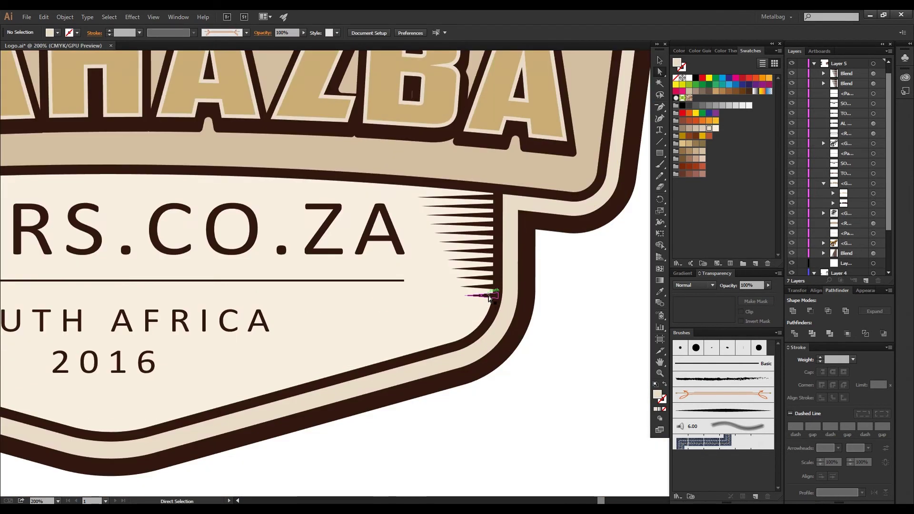
Nudge the blend's end spike down and reflect a mirrored copy for the other side
key(a)
click(486, 298)
key(ctrl+plus)
key(ctrl+plus)
key(ctrl+plus)
key(shift+Down)
key(shift+Down)
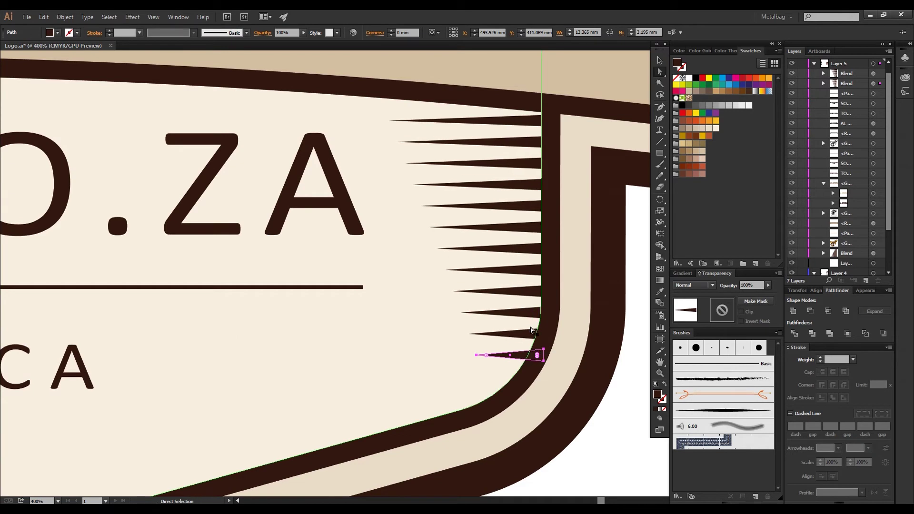
key(ctrl+1)
key(v)
right_click(499, 243)
mouse_move(525, 327)
click(628, 325)
click(475, 450)
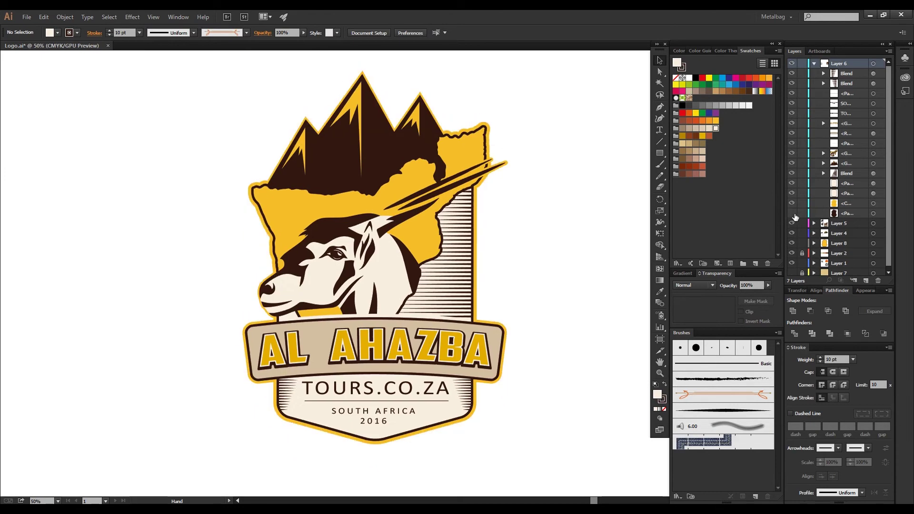
Give the banner a 15 pt stroke while toggling the dark brown outline layer
click(793, 214)
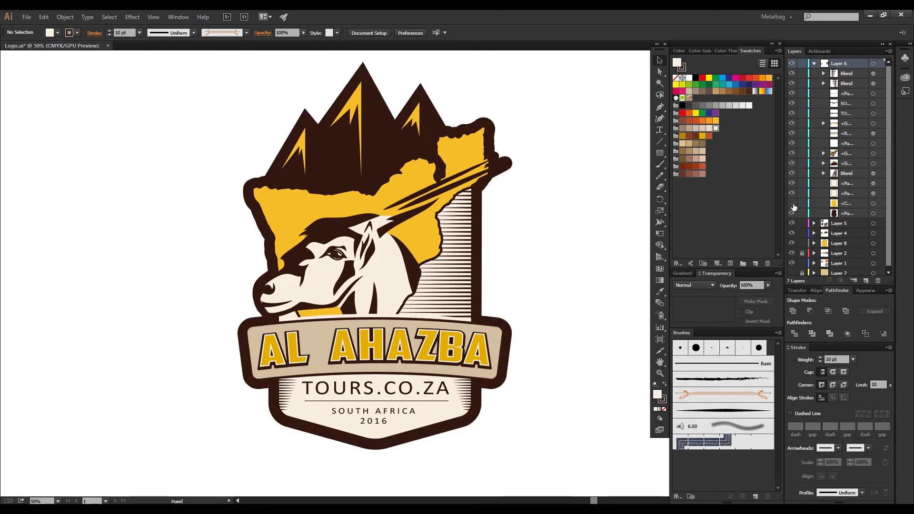
click(793, 214)
click(792, 214)
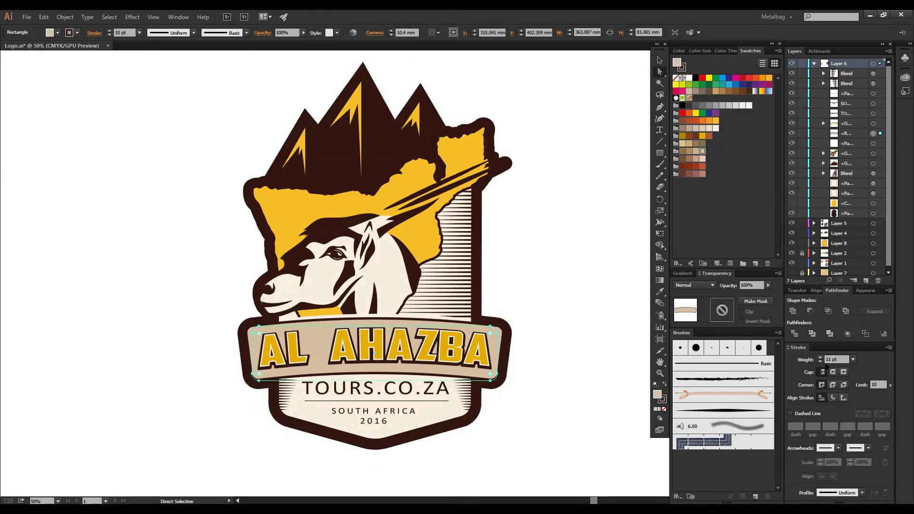
text(515)
key(Return)
click(560, 343)
click(792, 213)
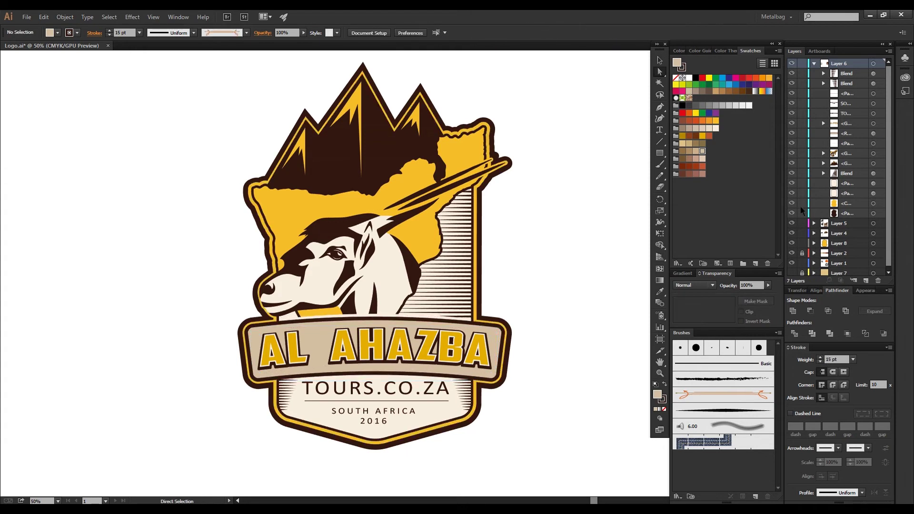
Select the yellow outline around the logo and hide the cream shape in Layer 6
click(874, 203)
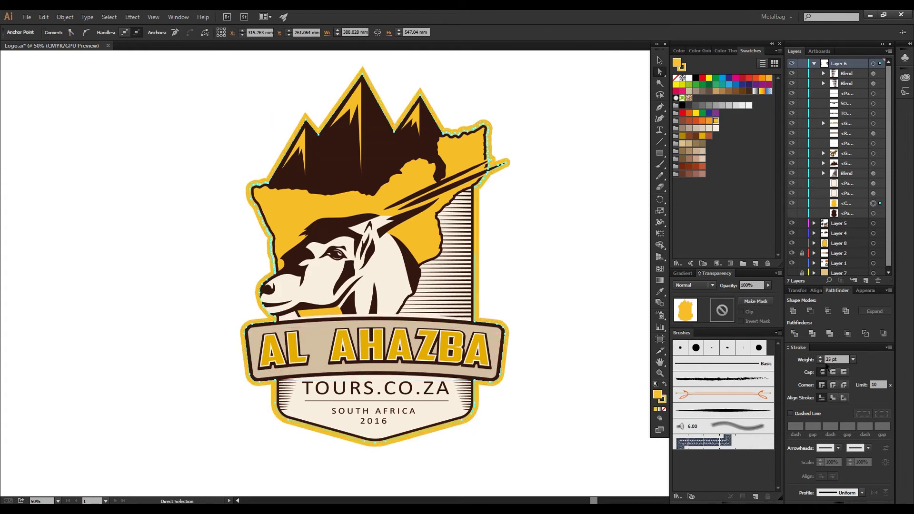
scroll(417, 310, up, 1)
key(ctrl+shift+a)
click(411, 320)
key(ctrl+3)
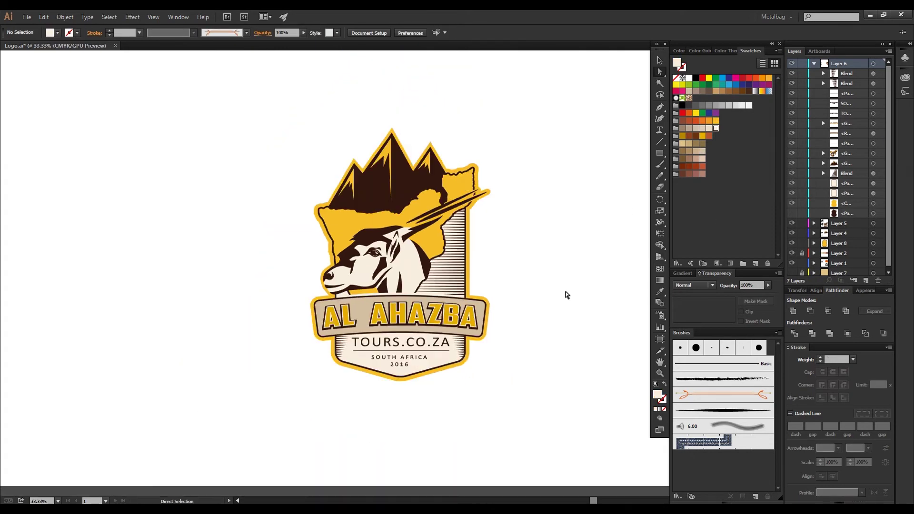
Swap the banner's fill and stroke so it turns dark brown, with a yellow stroke
click(540, 353)
key(shift+x)
click(596, 256)
scroll(593, 311, down, 1)
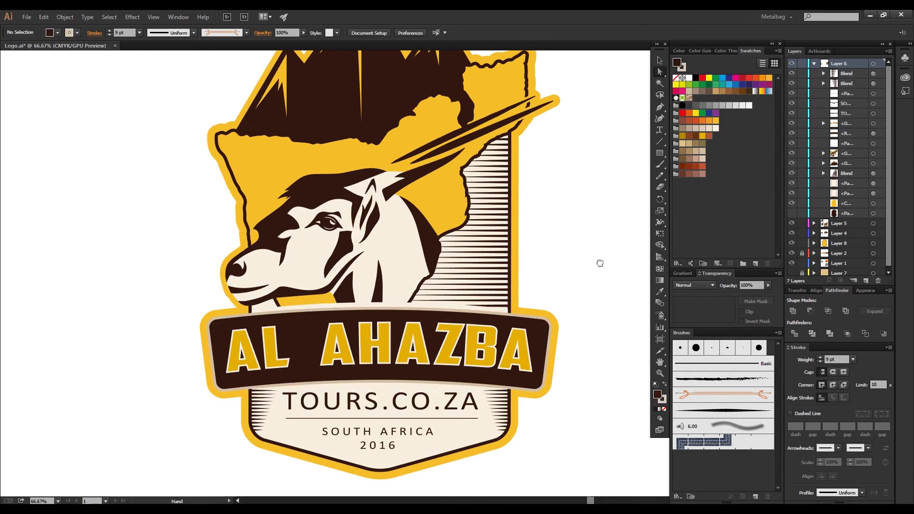
drag(616, 117, 609, 173)
click(716, 120)
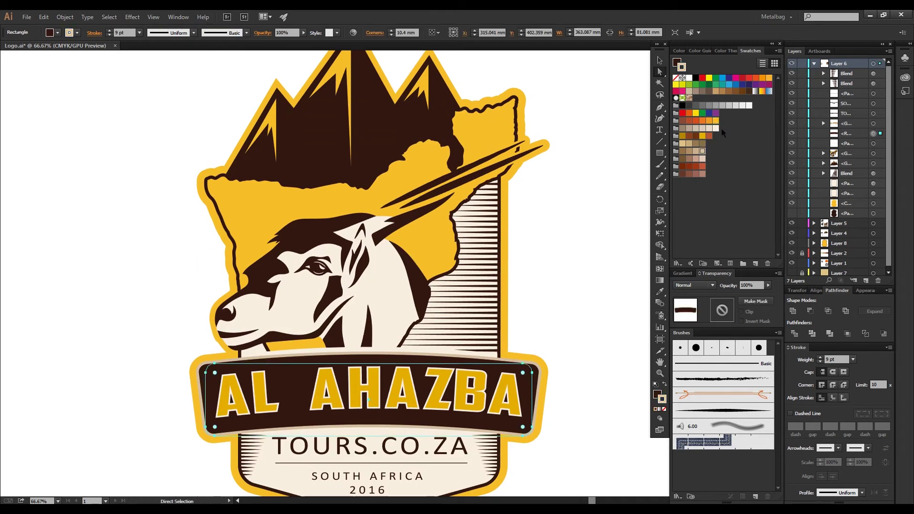
click(528, 345)
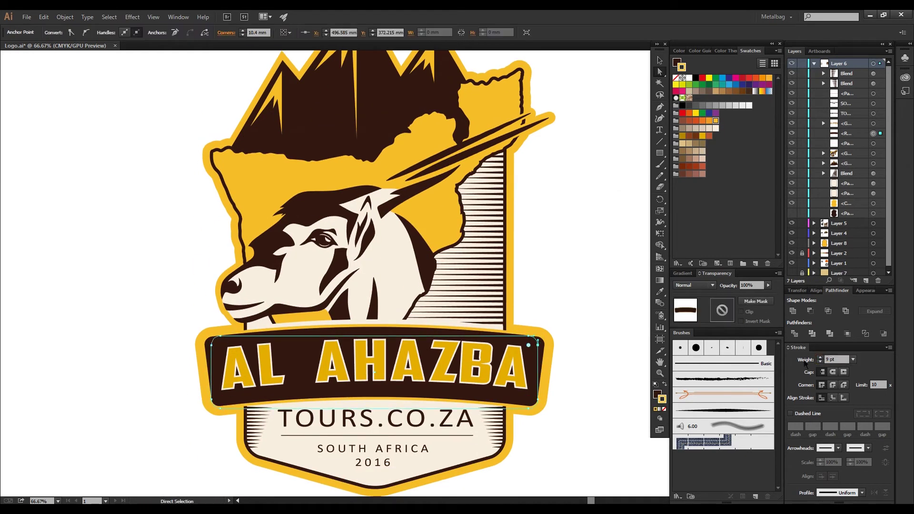
Set the banner stroke to 35 pt and fill the AL AHAZBA lettering reddish brown
text(35)
key(Return)
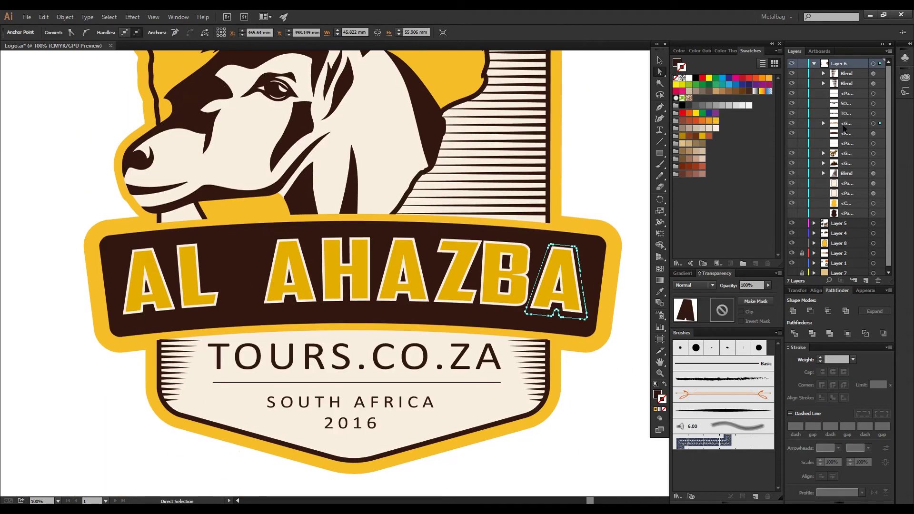
click(876, 144)
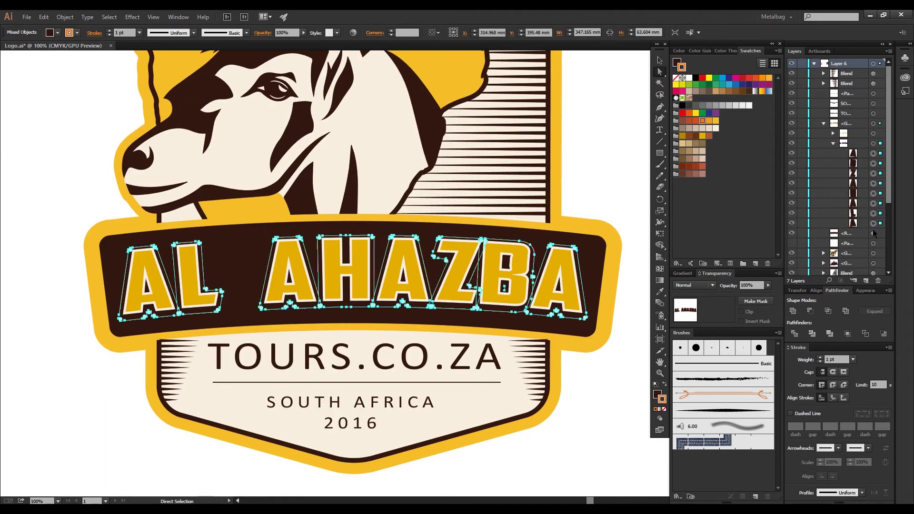
click(682, 166)
key(ctrl+minus)
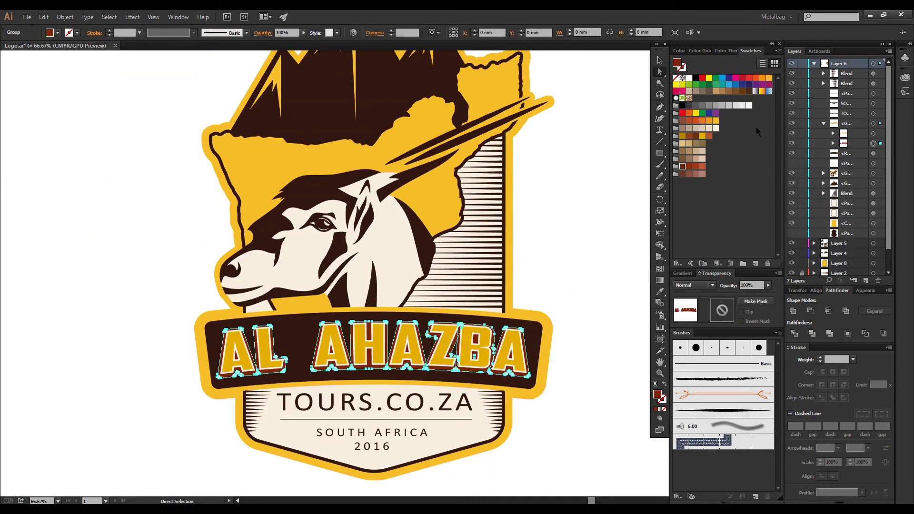
click(620, 130)
Change the lettering fill to dark brown and darken its shadow colour
click(874, 143)
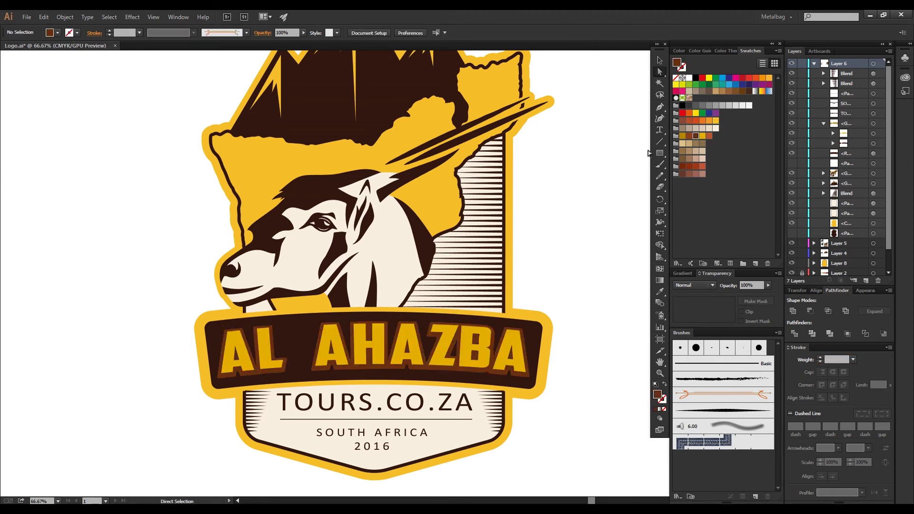
click(696, 139)
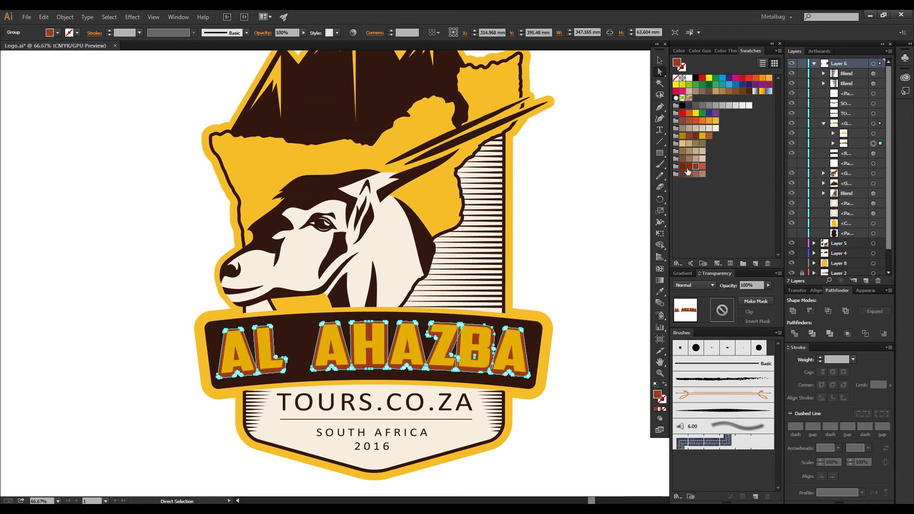
click(683, 167)
click(622, 183)
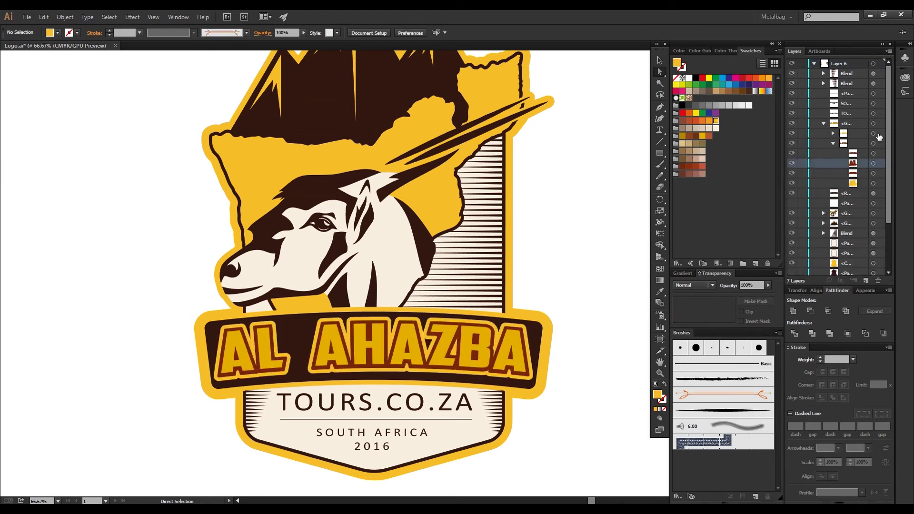
Select the AL AHAZBA, AHAZBA and AL outline sublayers in the Layers panel
click(874, 134)
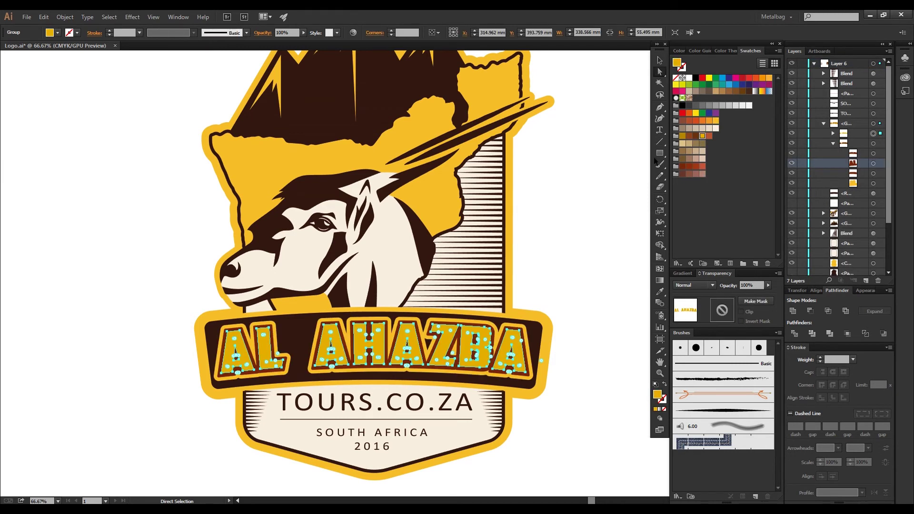
shift+click(874, 153)
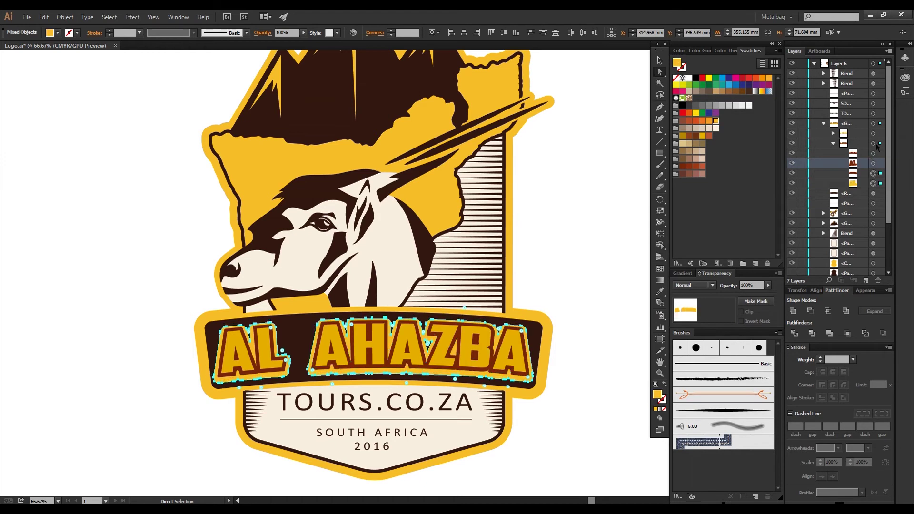
shift+click(874, 162)
shift+click(874, 184)
shift+click(874, 164)
click(834, 143)
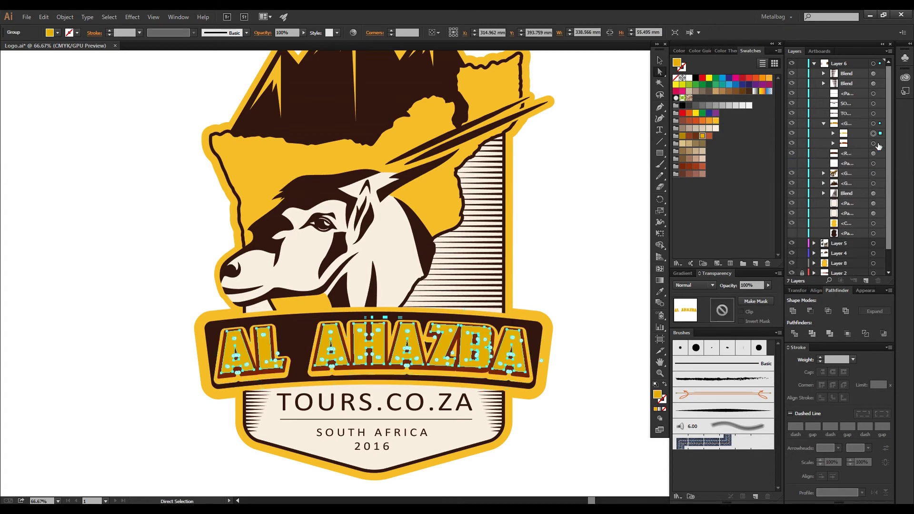
Fill the AHAZBA and AL outline shapes with the red-brown swatch
click(572, 317)
drag(610, 311, 599, 296)
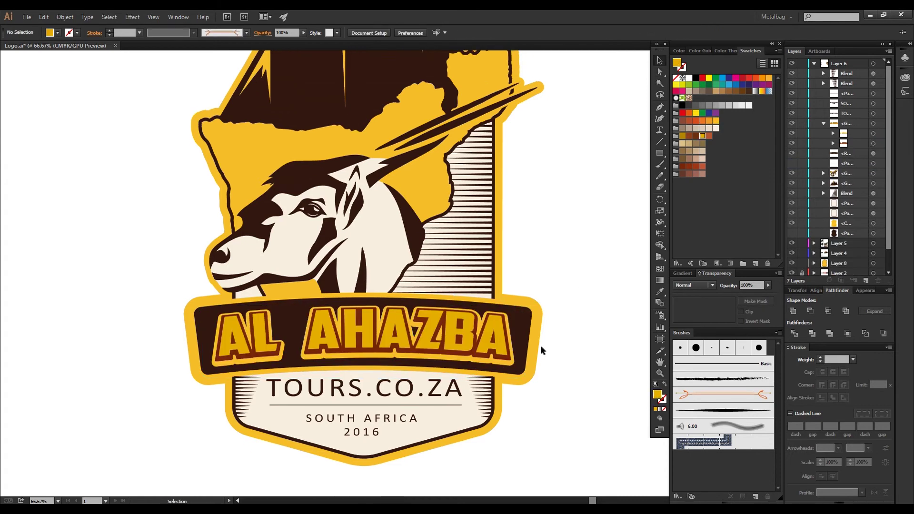
key(ctrl+1)
key(ctrl+z)
click(834, 143)
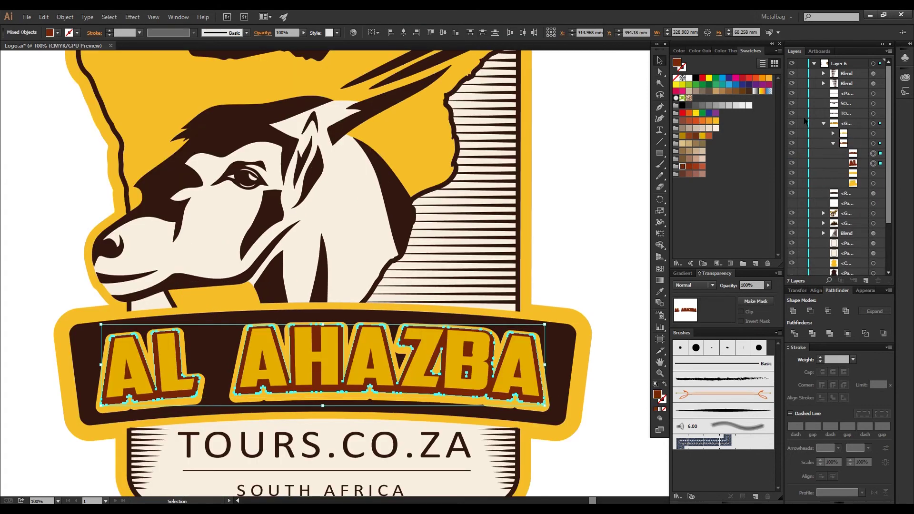
key(ctrl+0)
click(629, 154)
scroll(595, 205, down, 3)
key(ctrl+1)
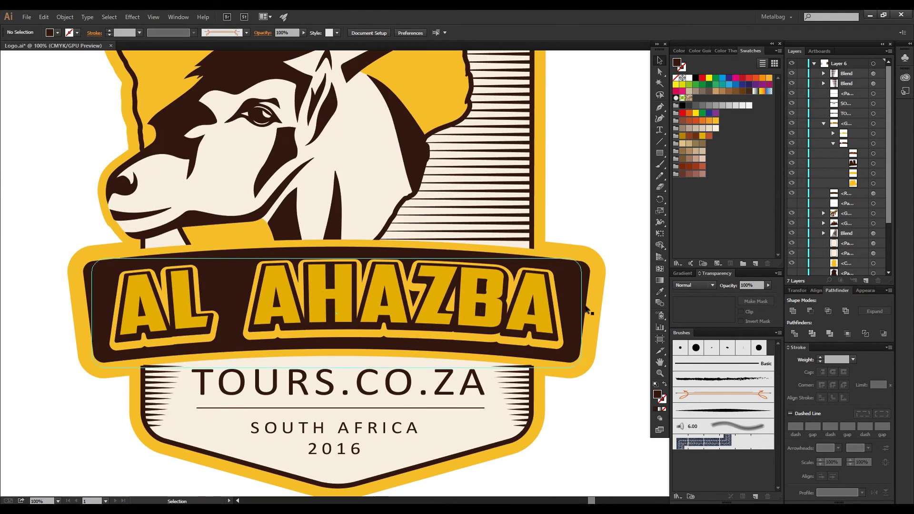
click(874, 153)
shift+click(874, 163)
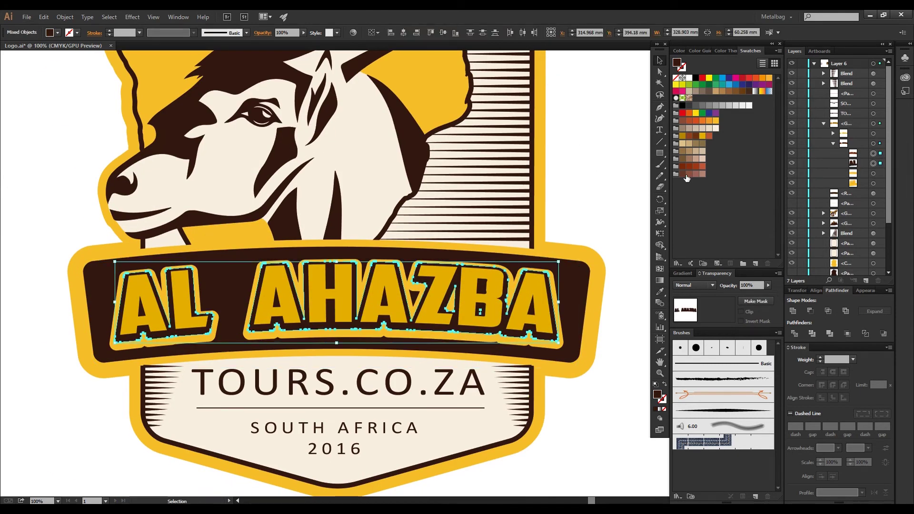
click(709, 136)
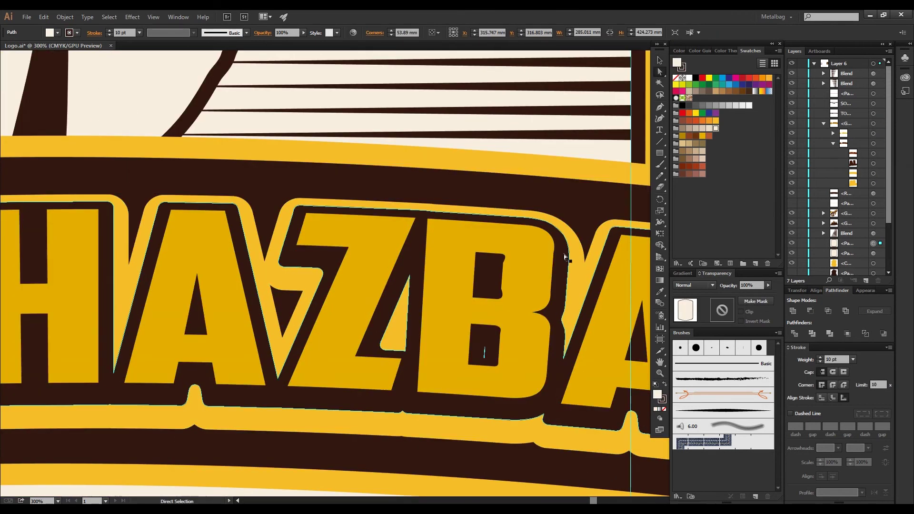
Delete the stray anchor point on the B's lower counter, then zoom back out
click(505, 267)
scroll(476, 257, up, 3)
key(minus)
click(476, 257)
click(533, 275)
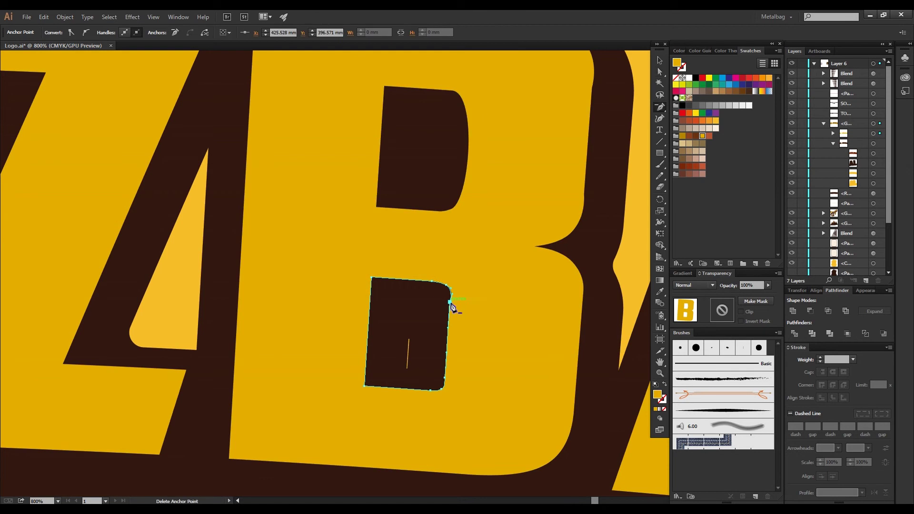
key(ctrl+shift+a)
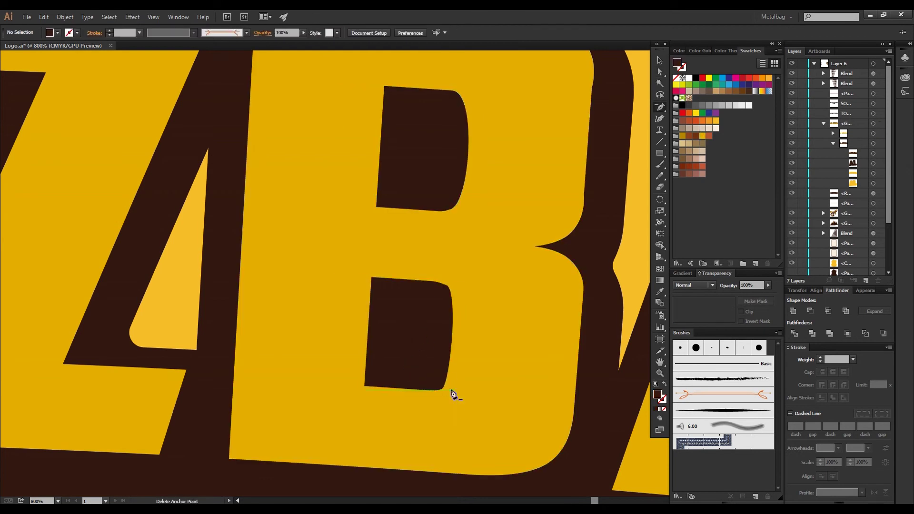
key(ctrl+1)
key(v)
key(ctrl+minus)
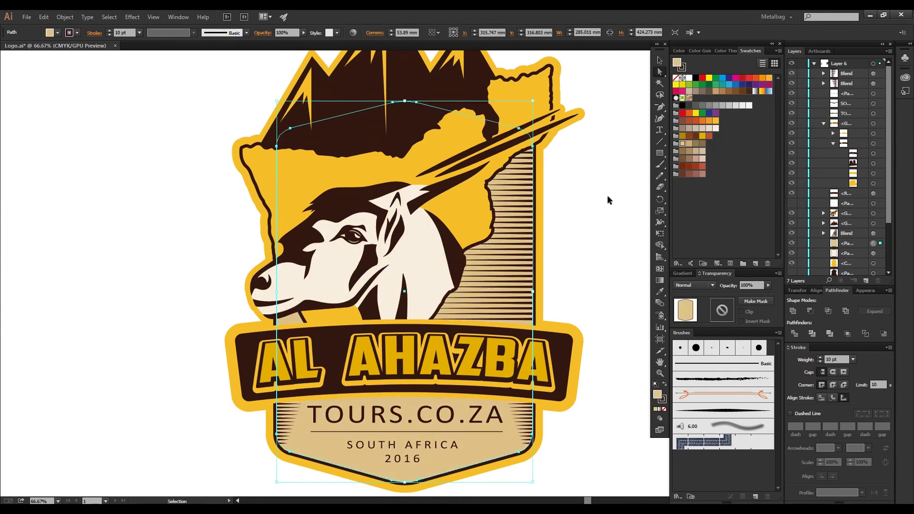
Zoom in on the logo and select the dark banner behind AL AHAZBA
key(ctrl+minus)
key(ctrl+minus)
key(ctrl+minus)
key(ctrl+plus)
key(ctrl+shift+a)
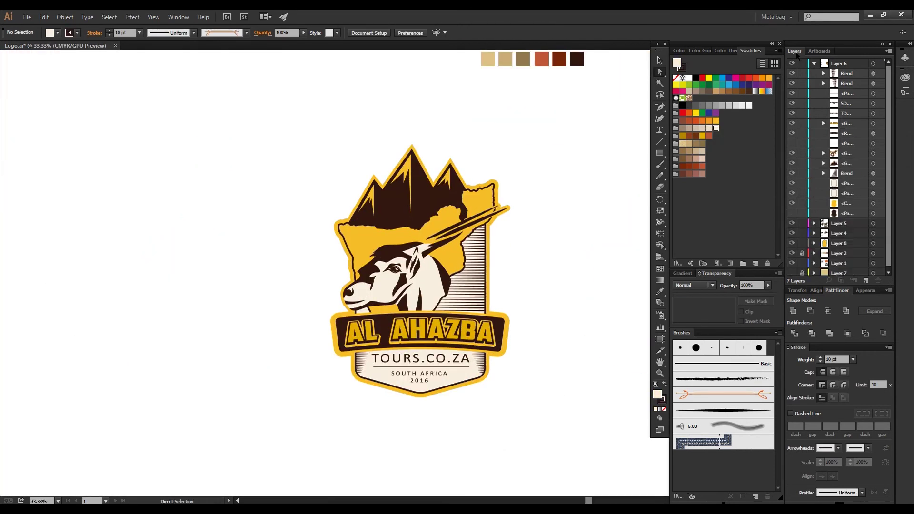
key(ctrl+plus)
key(ctrl+plus)
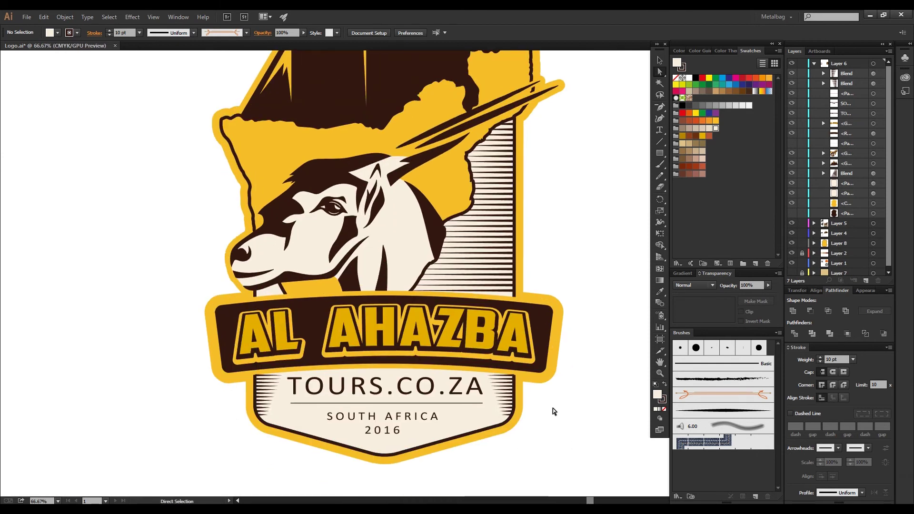
click(556, 380)
Move both line blends beside TOURS down the layer stack and show the dark logo outline
click(873, 74)
shift+click(873, 83)
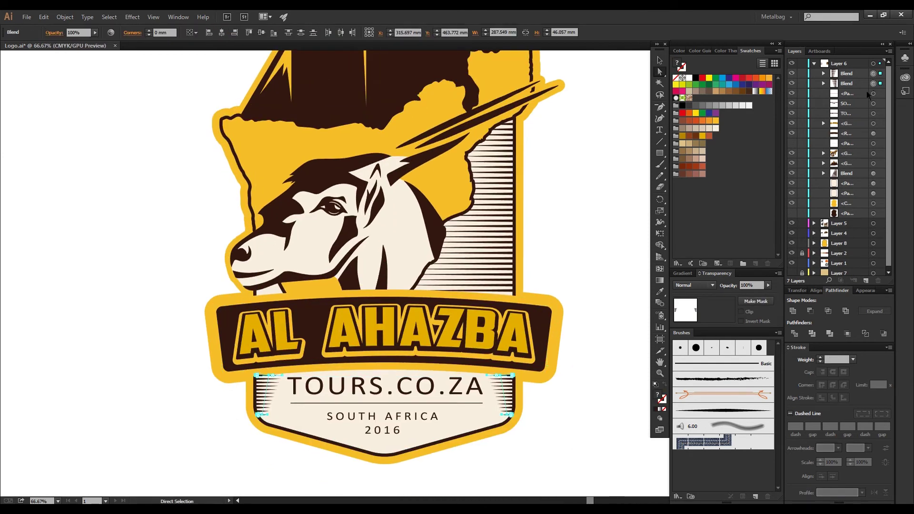
drag(850, 73, 860, 107)
click(793, 214)
key(ctrl+minus)
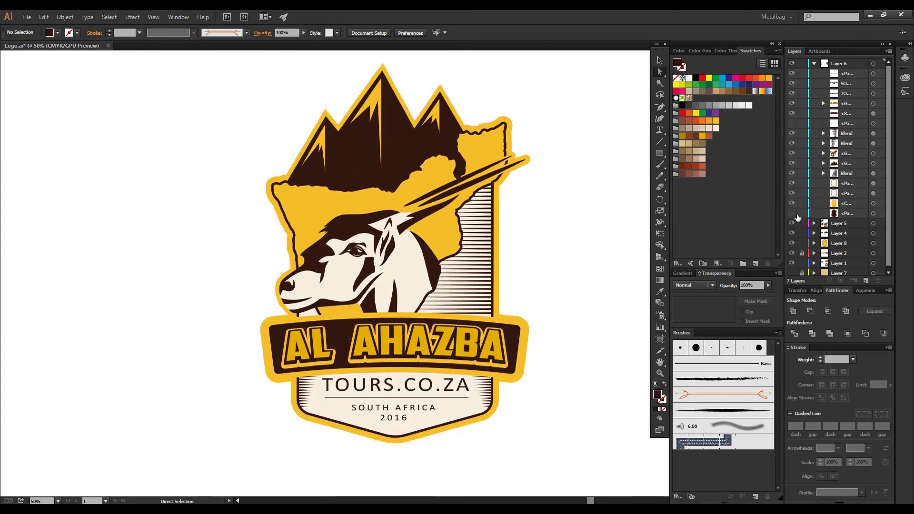
Reshape the cream band under the antelope's head by dragging its curve handle
key(ctrl+1)
click(348, 337)
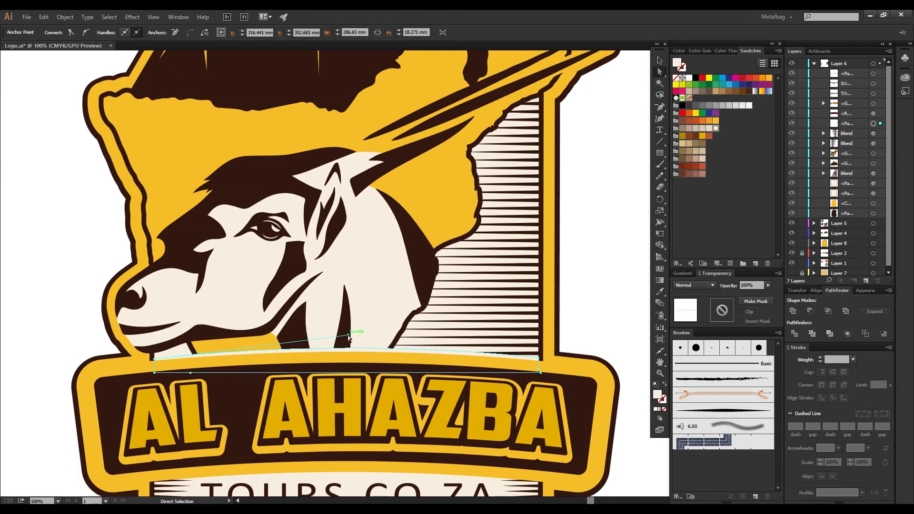
scroll(359, 333, down, 2)
scroll(476, 339, up, 3)
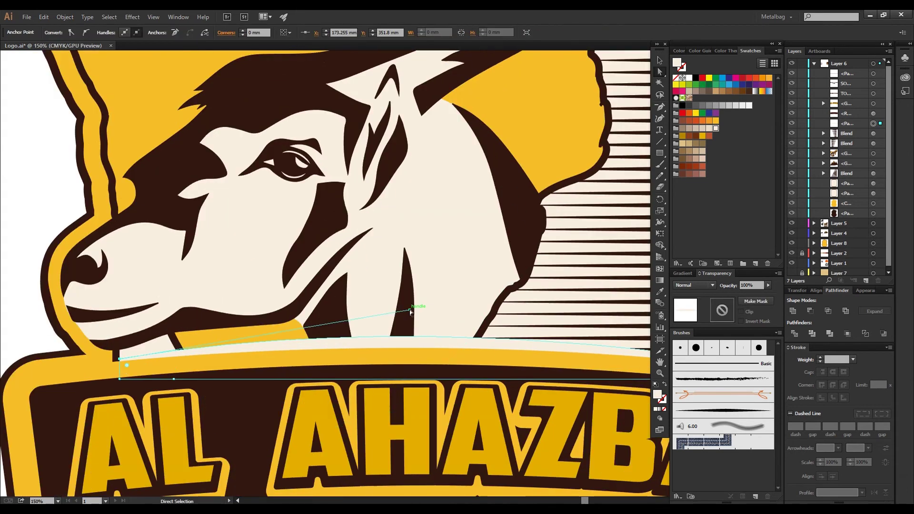
click(108, 343)
key(ctrl+1)
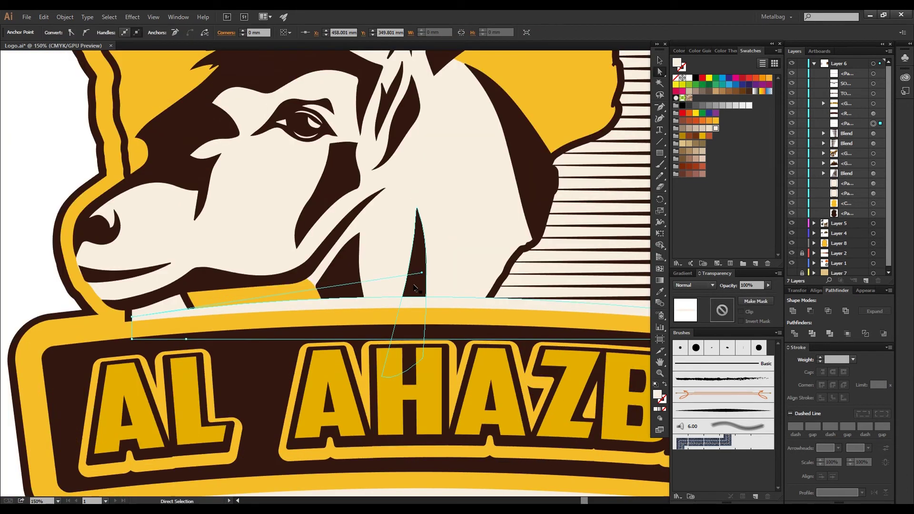
click(429, 278)
scroll(579, 424, down, 3)
scroll(452, 239, up, 1)
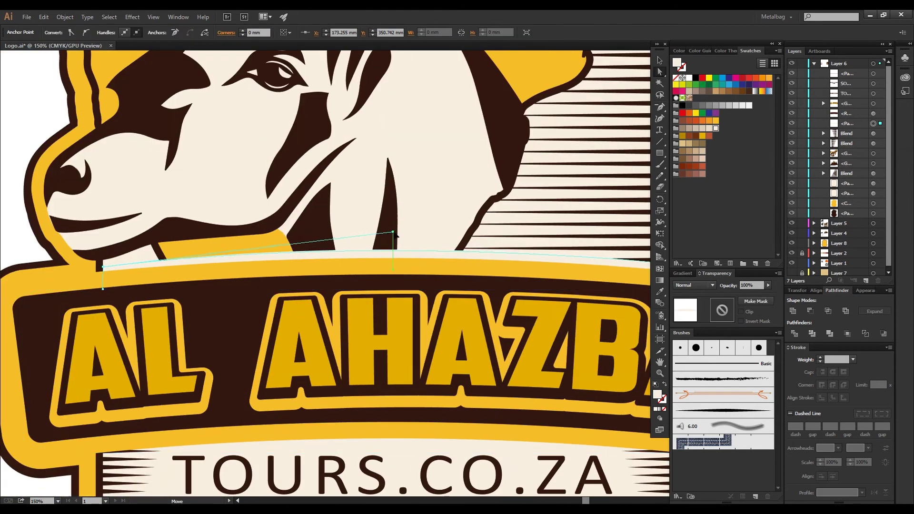
scroll(598, 211, down, 2)
click(598, 212)
Select the thin band above the banner and its anchors, then the AL AHAZBA outline
scroll(571, 266, down, 1)
scroll(560, 278, up, 2)
click(495, 314)
scroll(584, 290, up, 1)
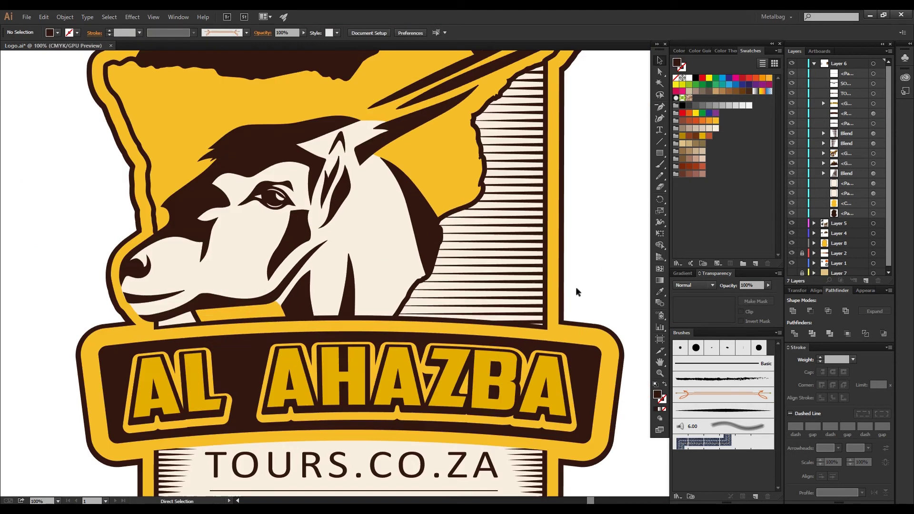
click(543, 328)
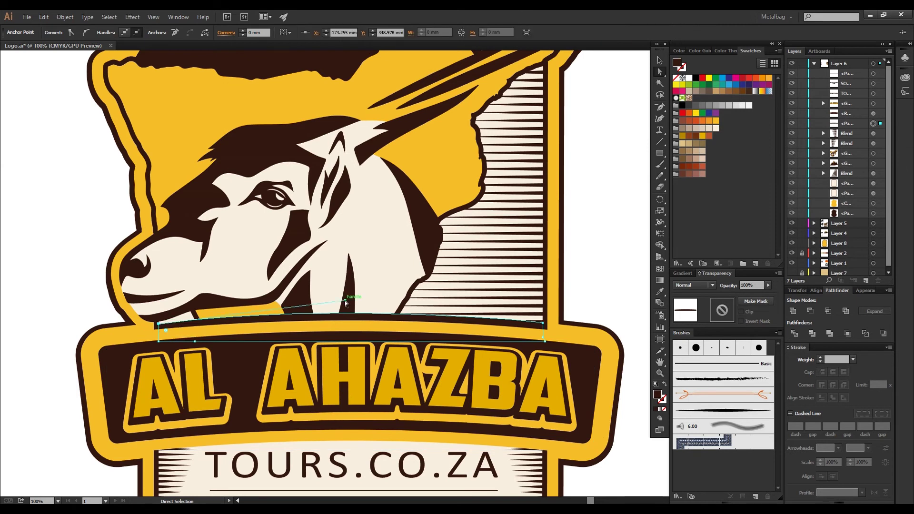
click(593, 261)
scroll(567, 259, down, 2)
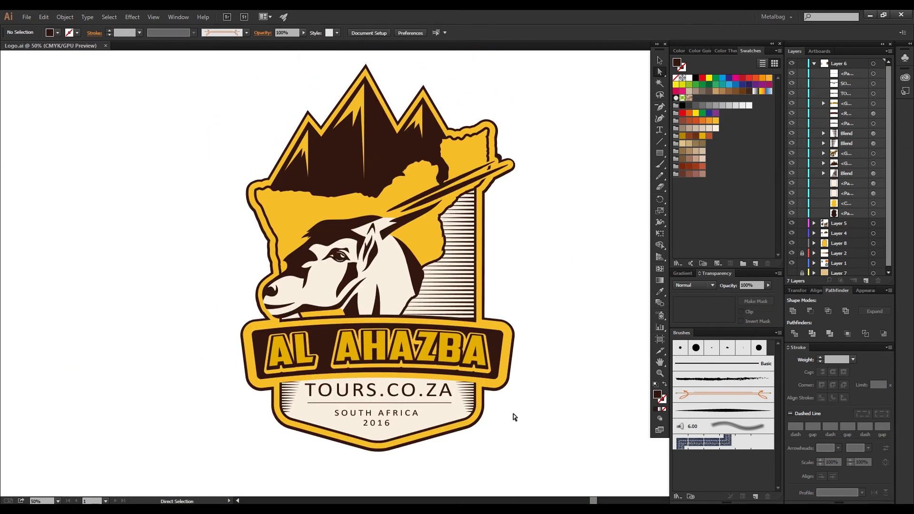
scroll(514, 417, up, 1)
click(506, 403)
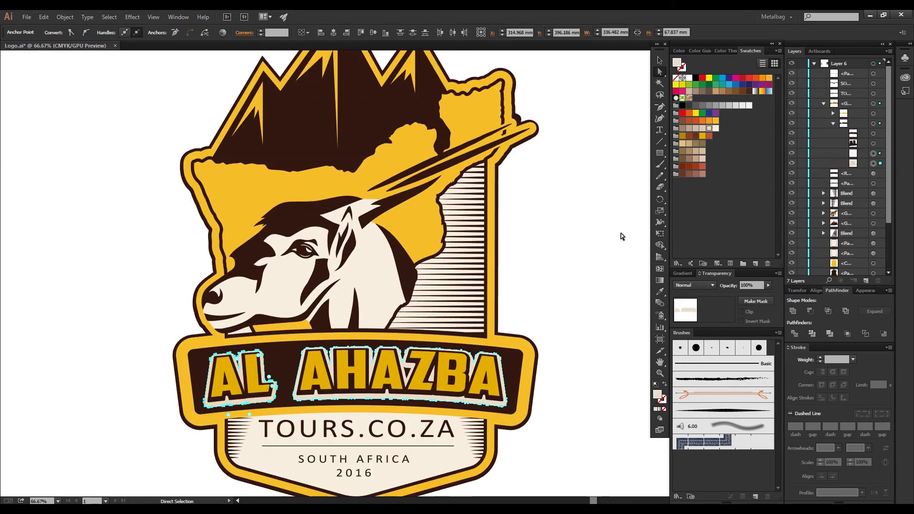
scroll(590, 242, down, 1)
Confirm the cream lower badge panel's fill colour in the Color Picker
click(372, 419)
double_click(658, 395)
key(Return)
click(567, 291)
scroll(547, 285, down, 1)
scroll(547, 284, up, 1)
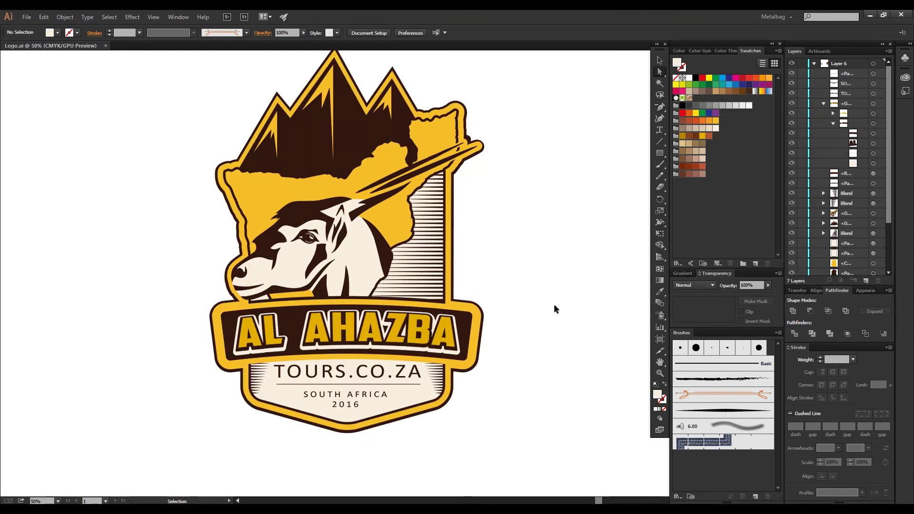
scroll(555, 312, right, 2)
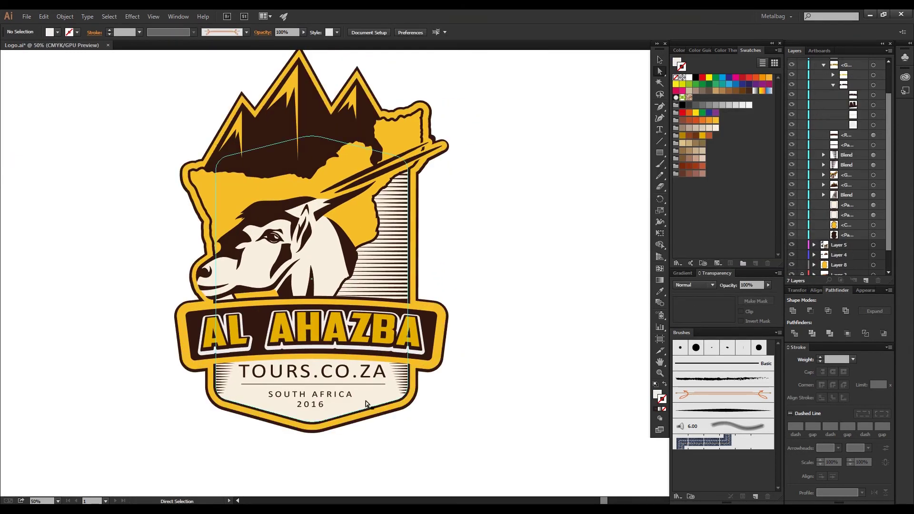
Hide the cream badge and white band layers and set the outer dark outline to 23 pt
click(792, 204)
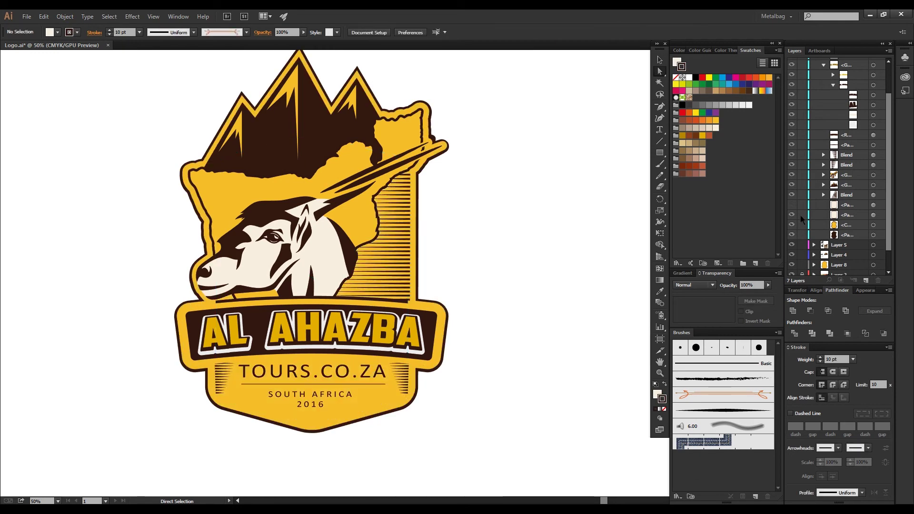
click(794, 138)
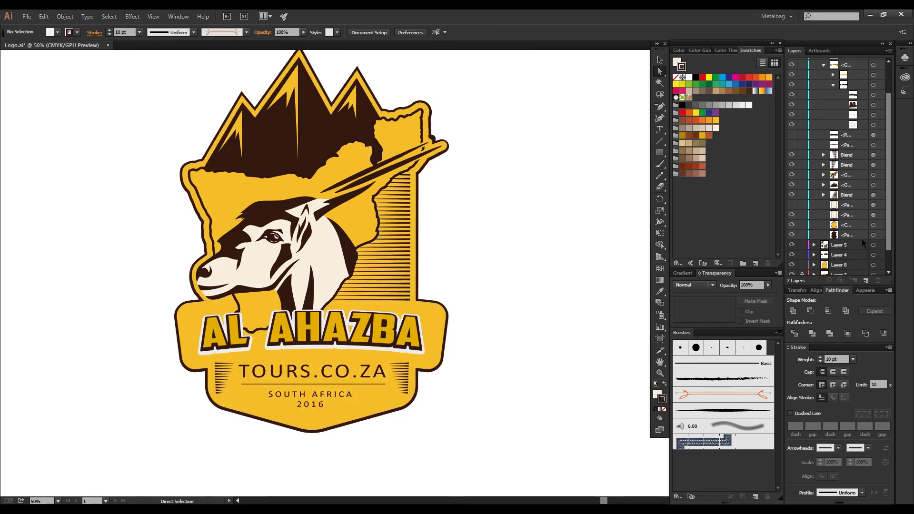
click(874, 254)
triple_click(837, 359)
text(23)
key(Return)
click(589, 406)
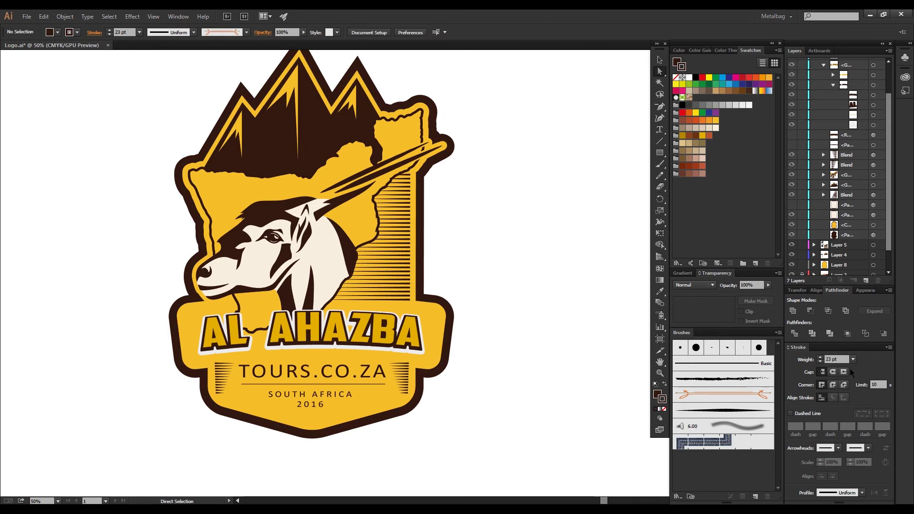
Show the dark band around AL AHAZBA again and fill the banner with yellow
click(874, 225)
click(792, 135)
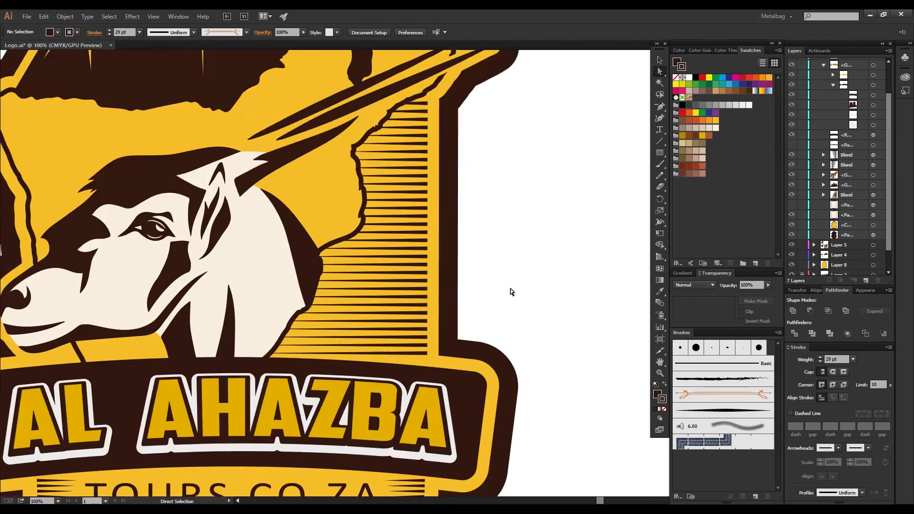
mouse_move(511, 289)
mouse_down()
mouse_move(576, 229)
mouse_move(572, 255)
mouse_up()
click(792, 145)
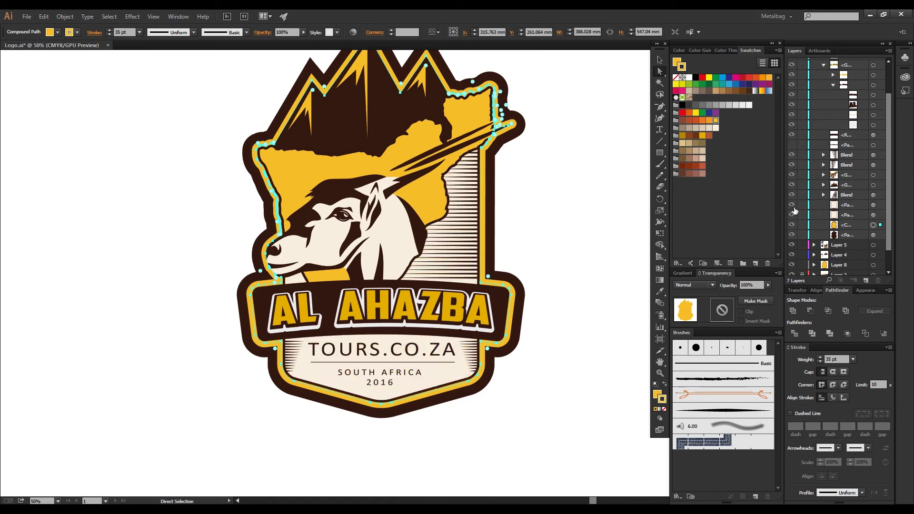
key(ctrl+z)
scroll(547, 245, up, 2)
key(ctrl+z)
ctrl+click(546, 257)
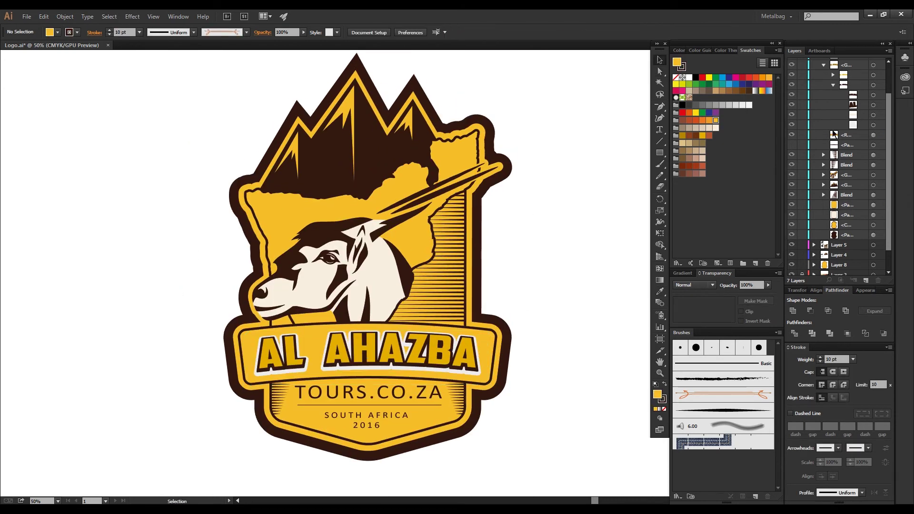
click(874, 135)
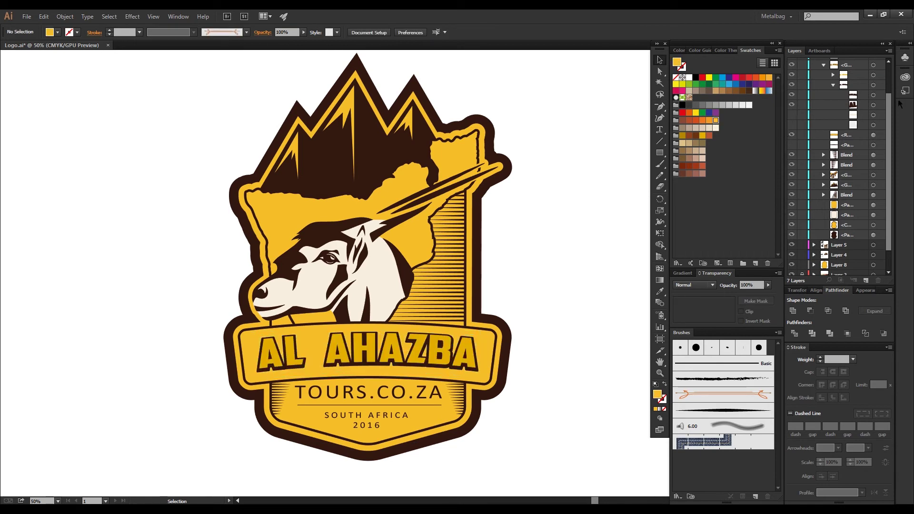
click(873, 94)
Try red-orange and yellow fills on AL AHAZBA in the Color Picker, then revert to white
key(a)
click(469, 352)
click(873, 75)
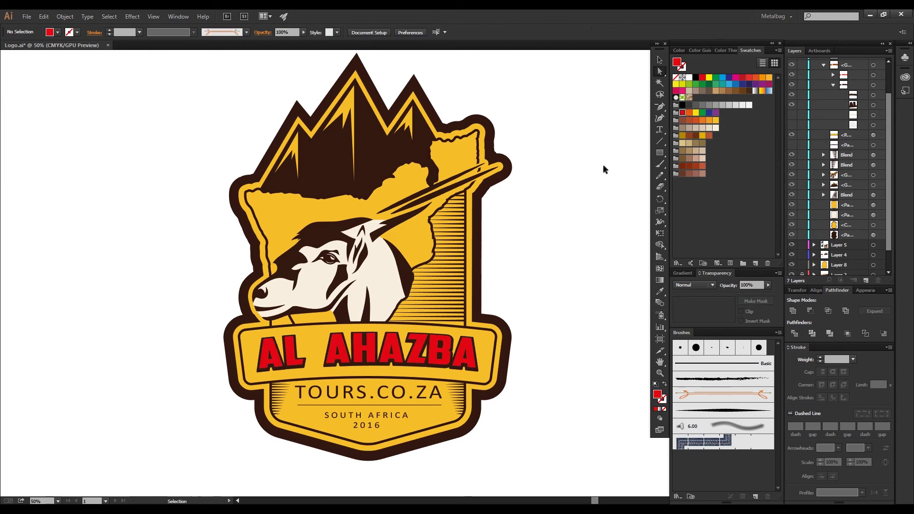
double_click(657, 394)
click(729, 202)
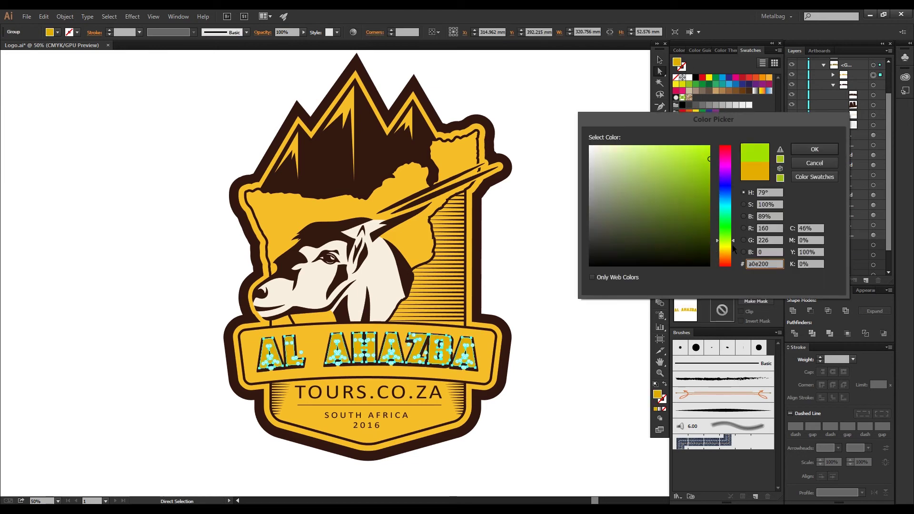
click(724, 262)
key(Return)
click(586, 240)
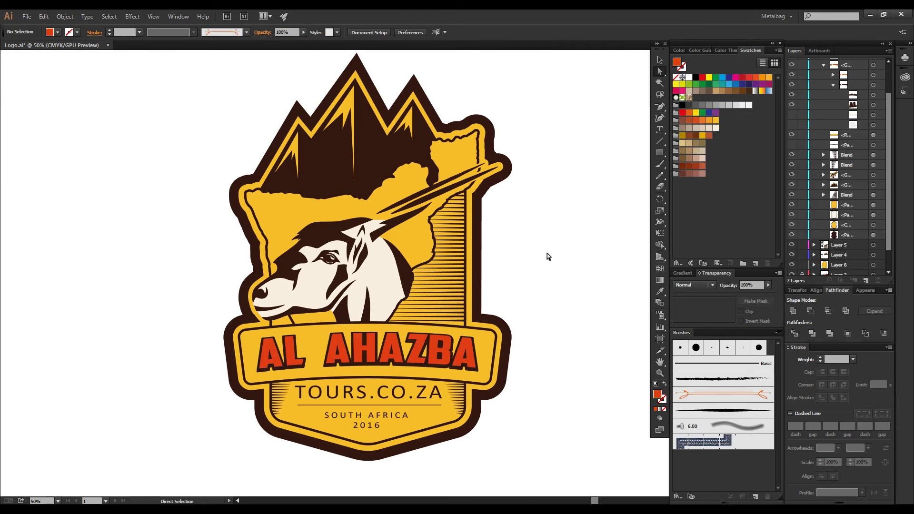
click(729, 245)
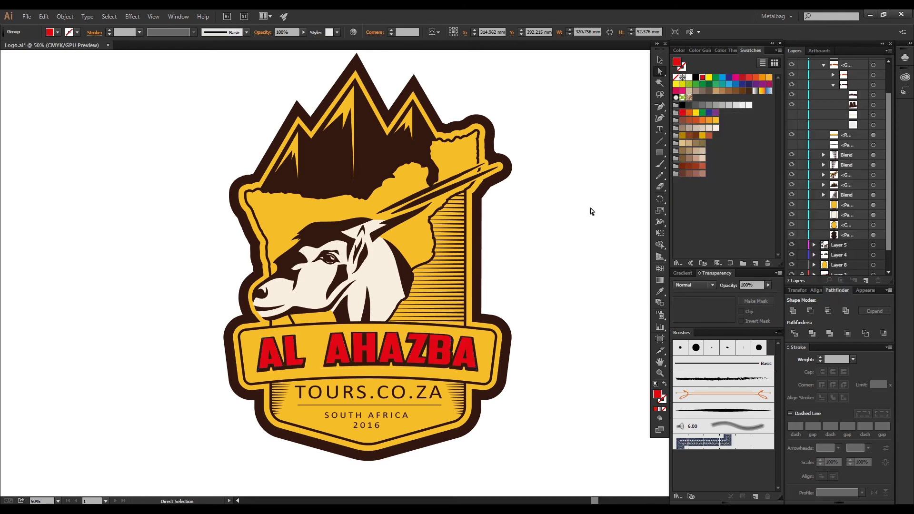
key(ctrl+z)
click(586, 165)
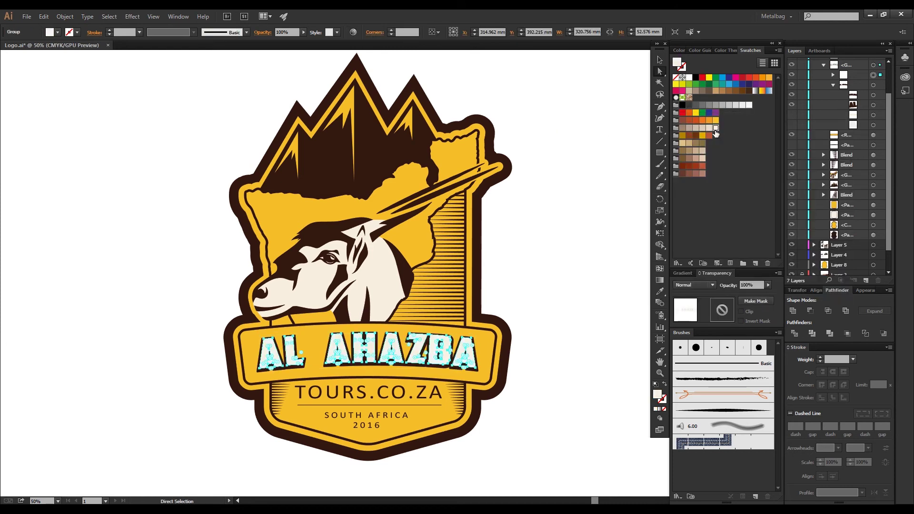
Move the hatched line blends below the antelope group in the layer stack
scroll(578, 217, down, 3)
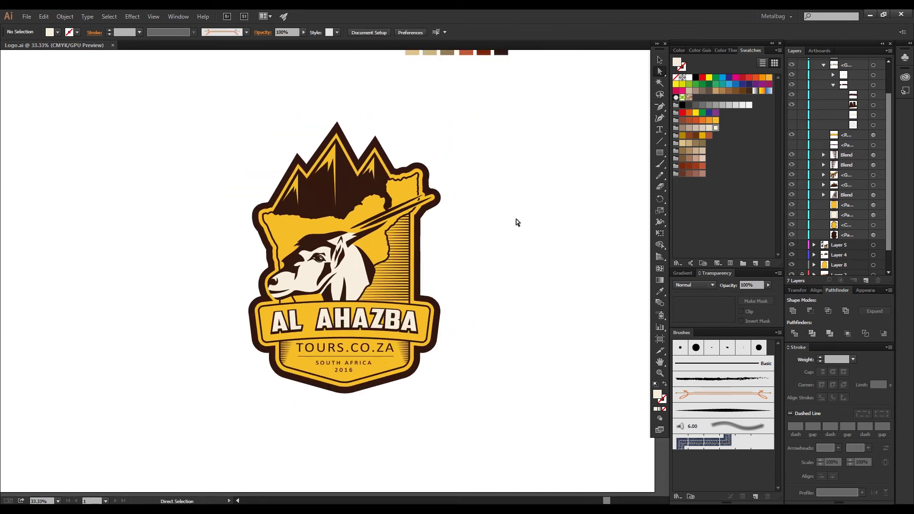
scroll(518, 232, up, 3)
key(ctrl+z)
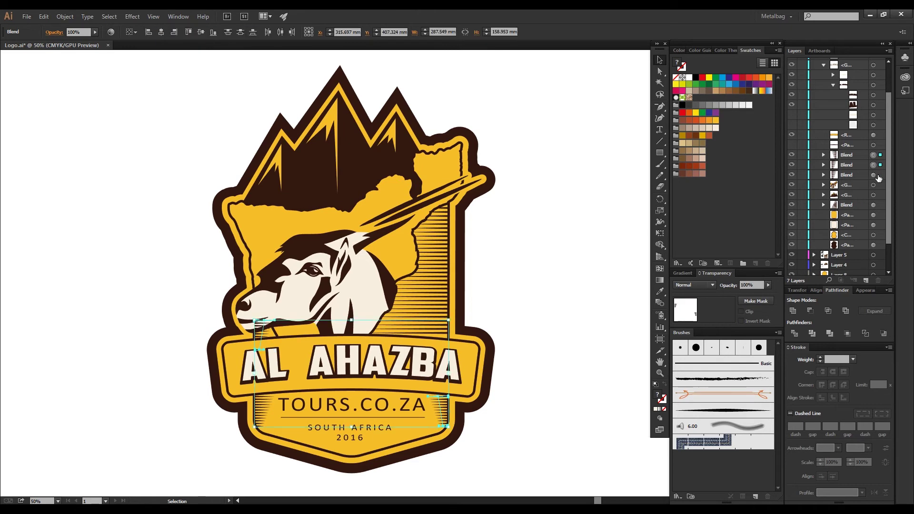
drag(861, 181, 860, 193)
click(569, 303)
drag(569, 302, 561, 288)
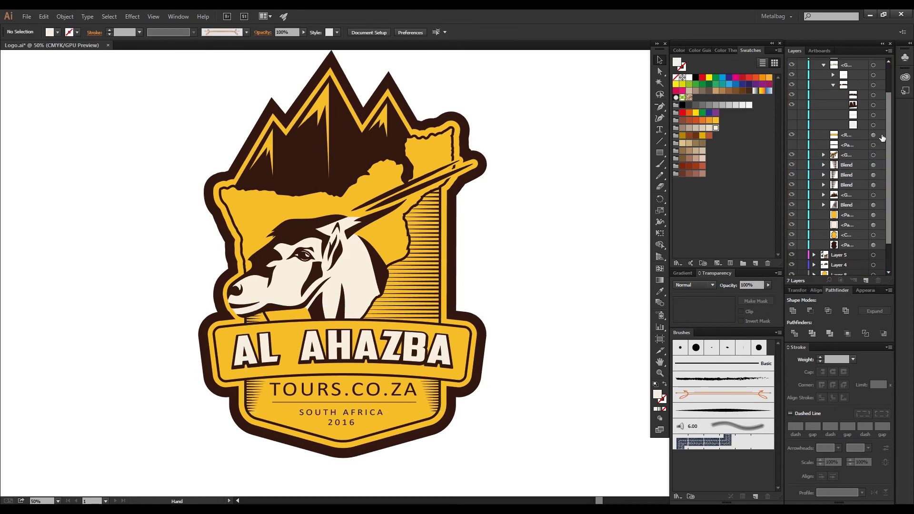
Select the three anchors of the top band above AL
ctrl+click(258, 332)
scroll(258, 333, up, 3)
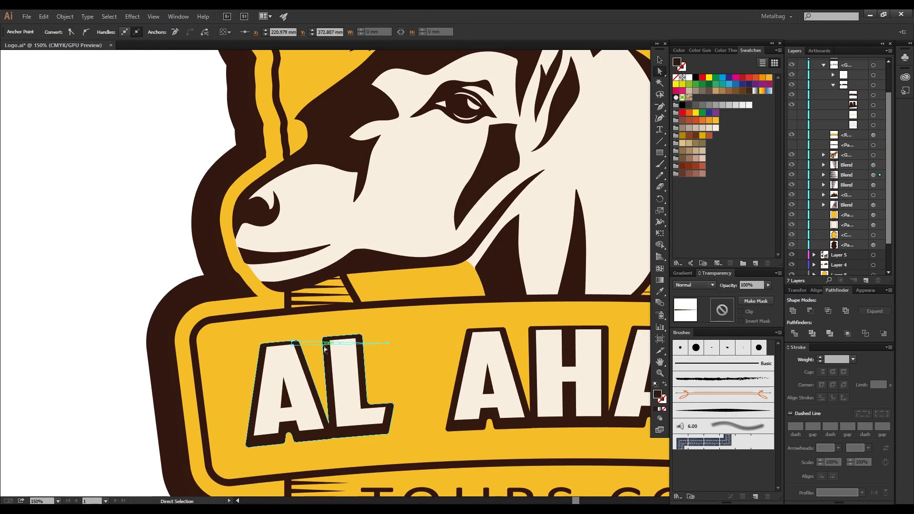
key(ctrl+0)
scroll(352, 264, up, 2)
drag(352, 264, 596, 193)
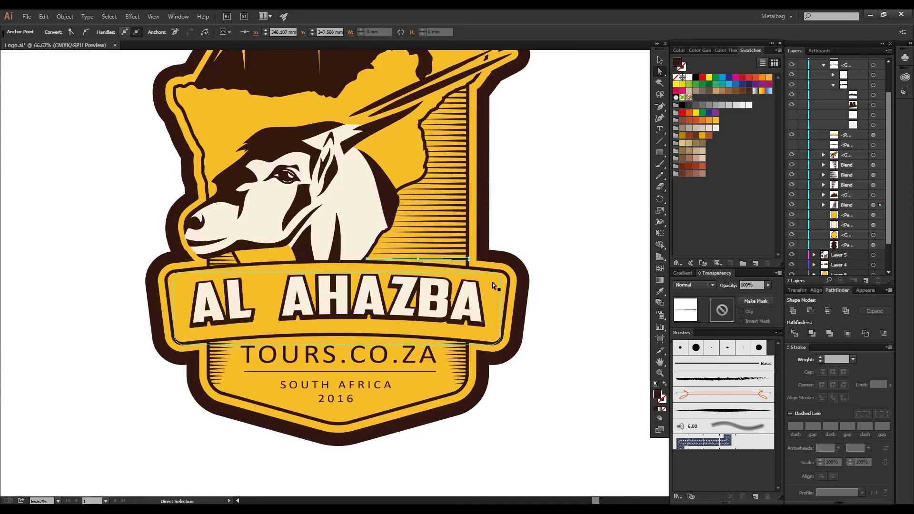
scroll(492, 284, up, 3)
scroll(533, 242, down, 4)
Set the hatched stripe blend beside the horns to Specified Steps in Blend Options
click(462, 248)
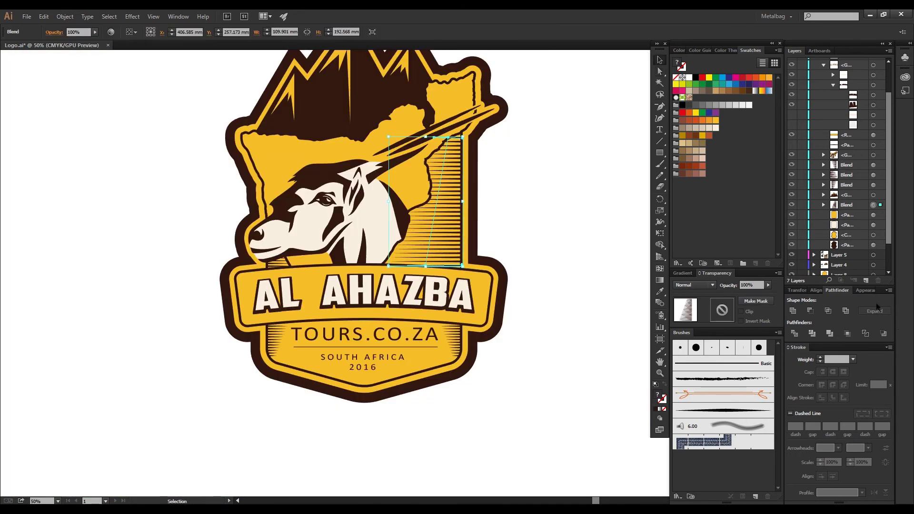
double_click(660, 303)
click(574, 288)
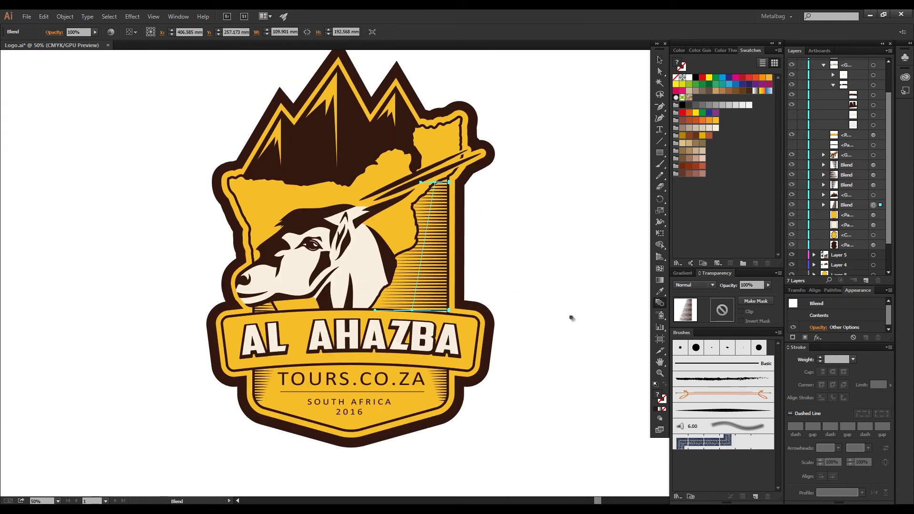
Create a vertically reflected copy of the stripe blend
scroll(452, 285, up, 3)
key(a)
click(464, 348)
key(ctrl+0)
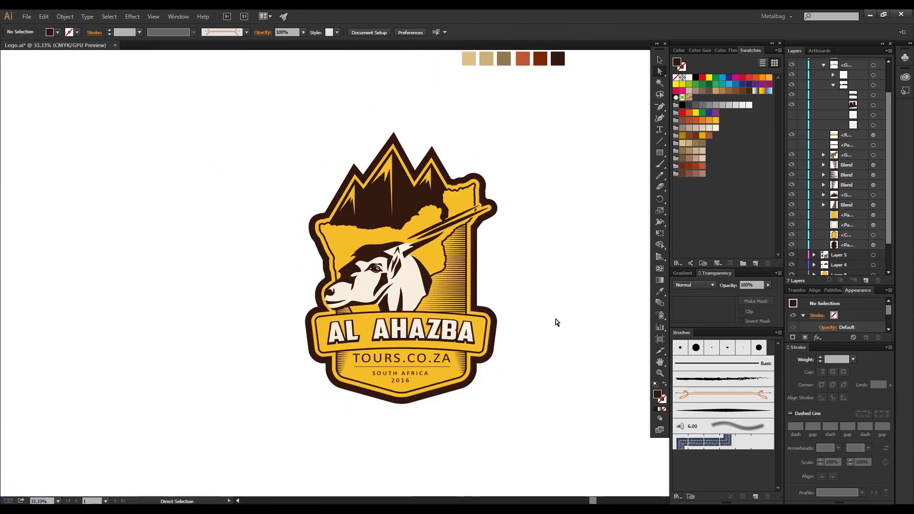
key(ctrl+plus)
key(ctrl+c)
key(ctrl+f)
key(o)
key(Return)
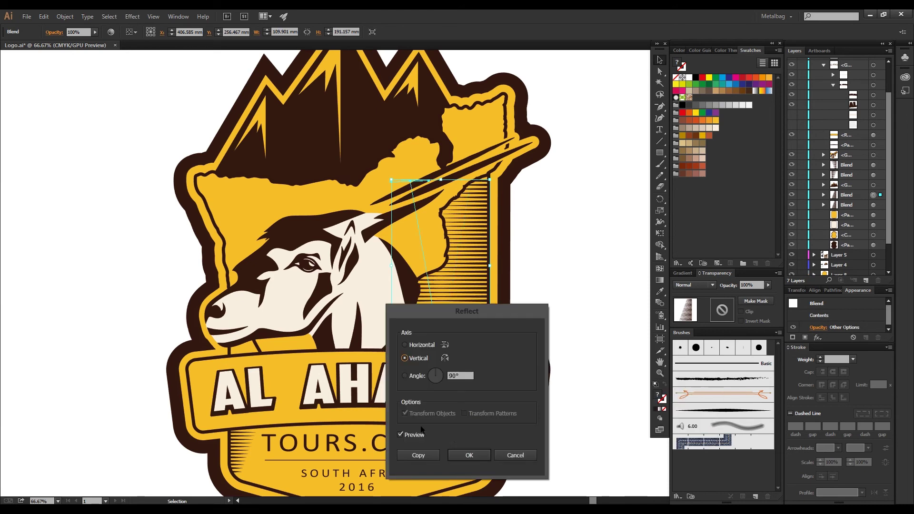
click(471, 457)
Move the mirrored stripe blend into the banner group and tilt it to match the banner end
key(ctrl+0)
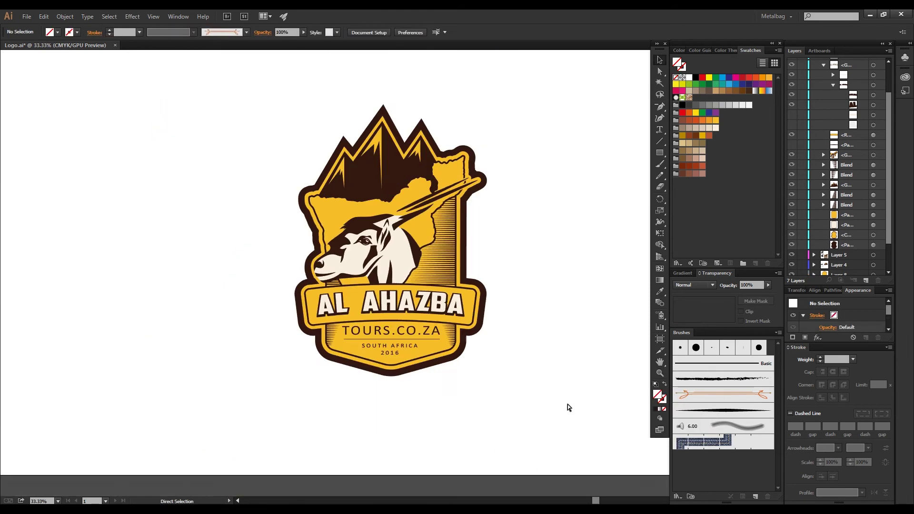
key(ctrl+1)
key(a)
click(394, 424)
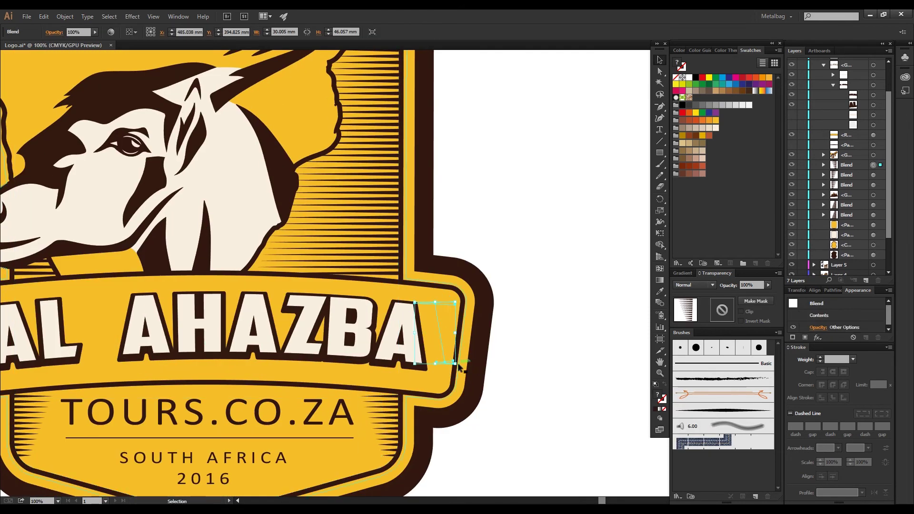
drag(865, 157, 852, 130)
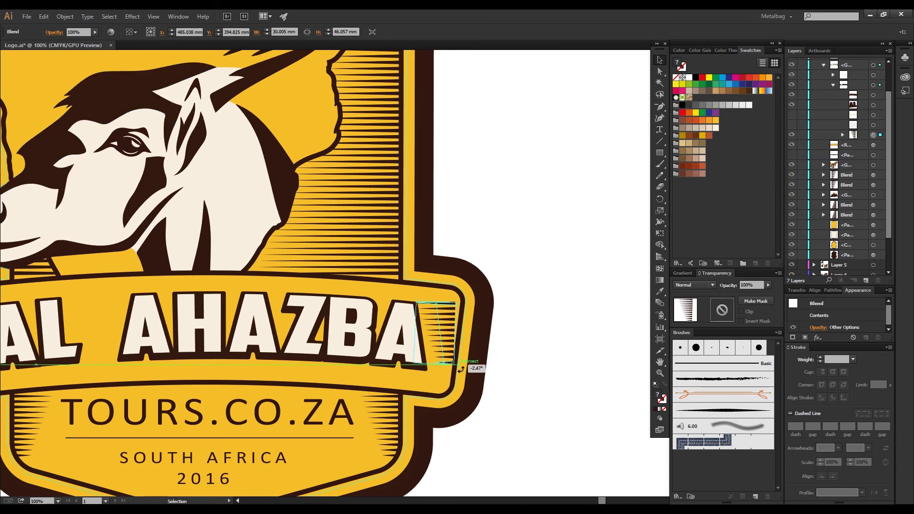
drag(461, 368, 461, 369)
key(ctrl+equal)
Reorder the stripe blend above the yellow banner shape in Layers, undoing an accidental text move
click(343, 419)
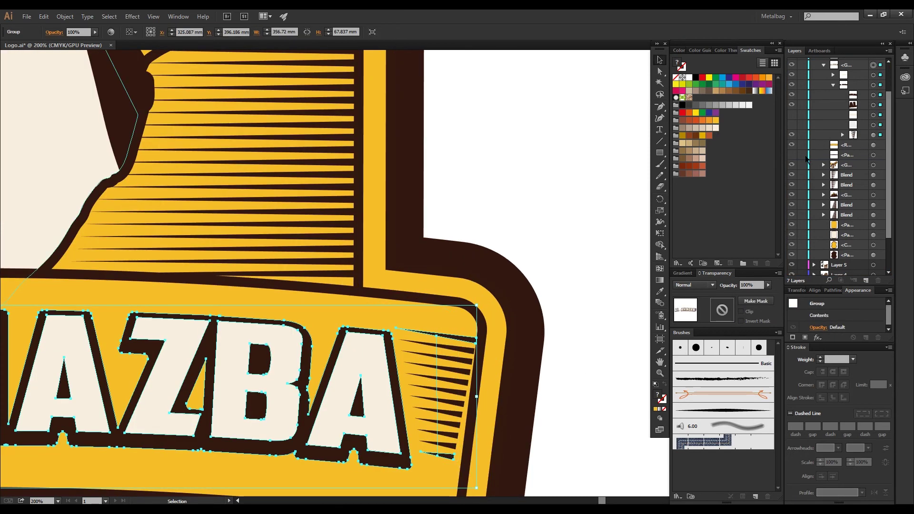
key(ctrl+shift+a)
click(462, 365)
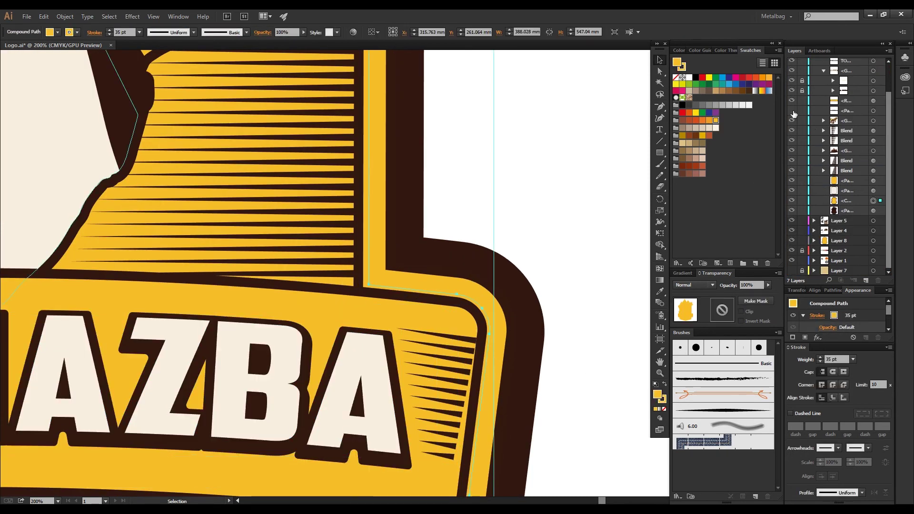
click(833, 90)
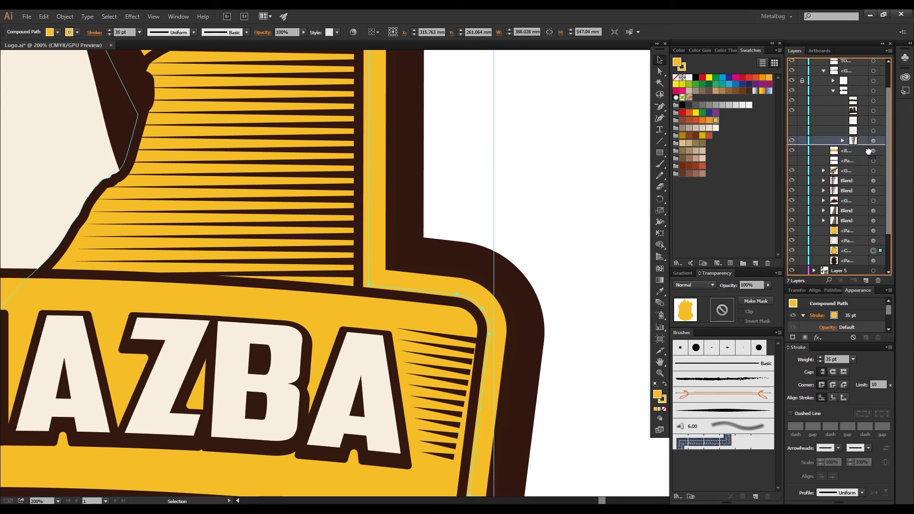
click(833, 90)
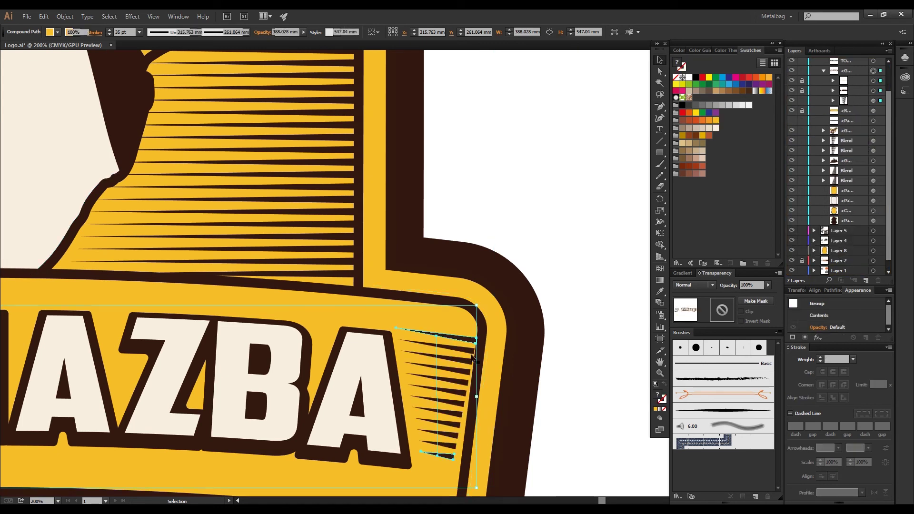
click(462, 345)
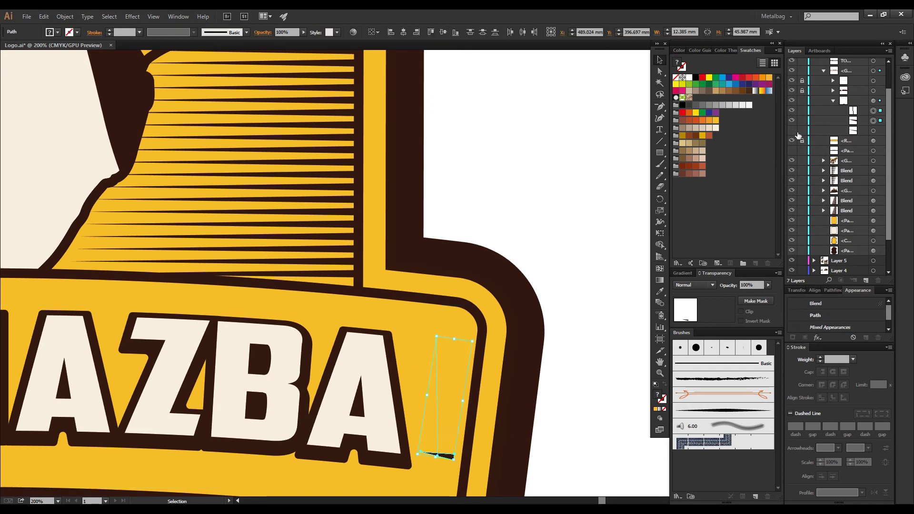
key(ctrl+minus)
key(ctrl+minus)
key(ctrl+minus)
key(ctrl+minus)
drag(477, 276, 456, 408)
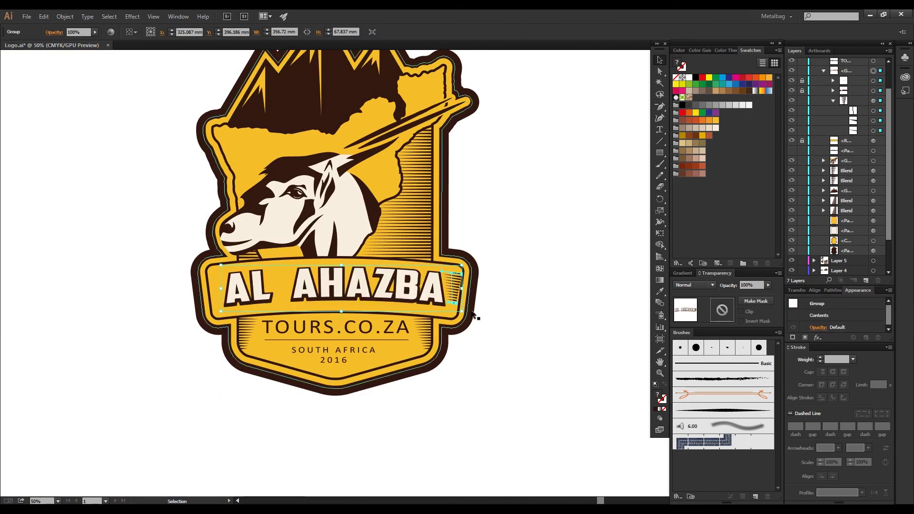
key(ctrl+z)
key(ctrl+z)
key(ctrl+shift+z)
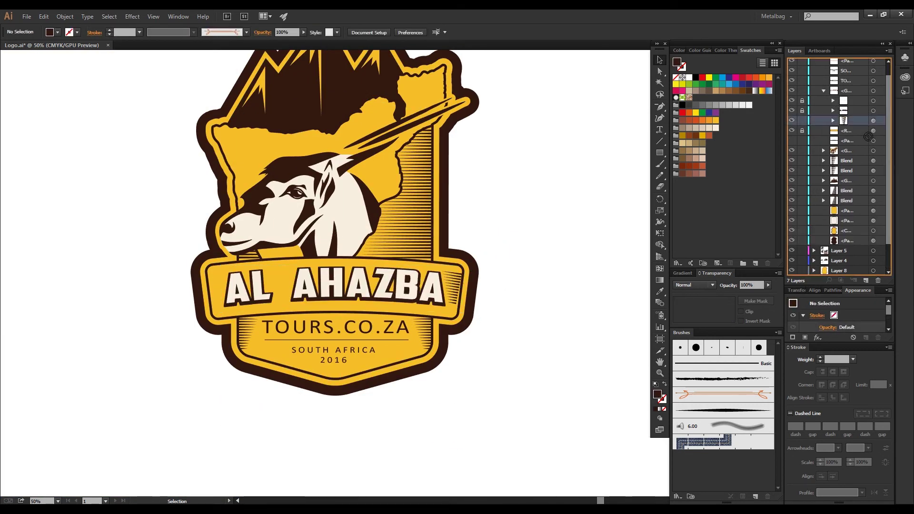
drag(852, 103, 852, 101)
Nudge the banner-end stripe blend, then undo the change
key(ctrl+plus)
key(ctrl+plus)
key(ctrl+plus)
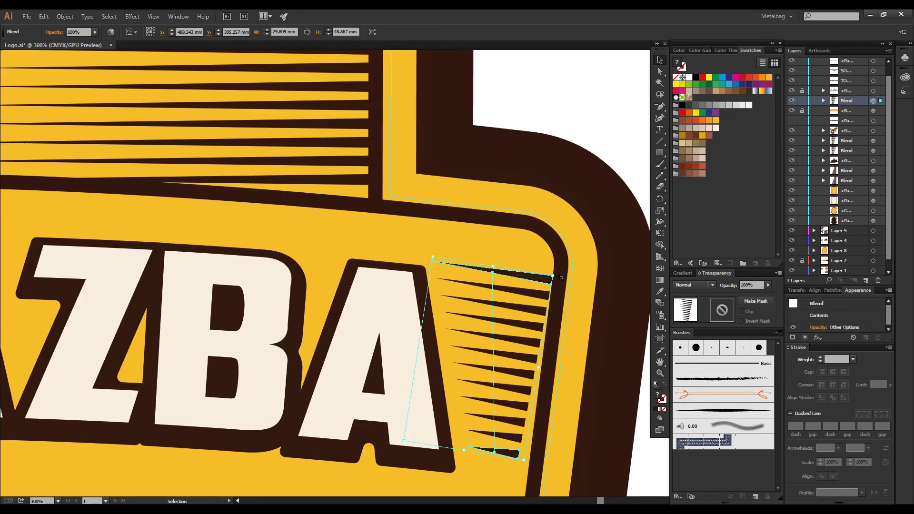
drag(559, 276, 552, 281)
scroll(538, 348, down, 2)
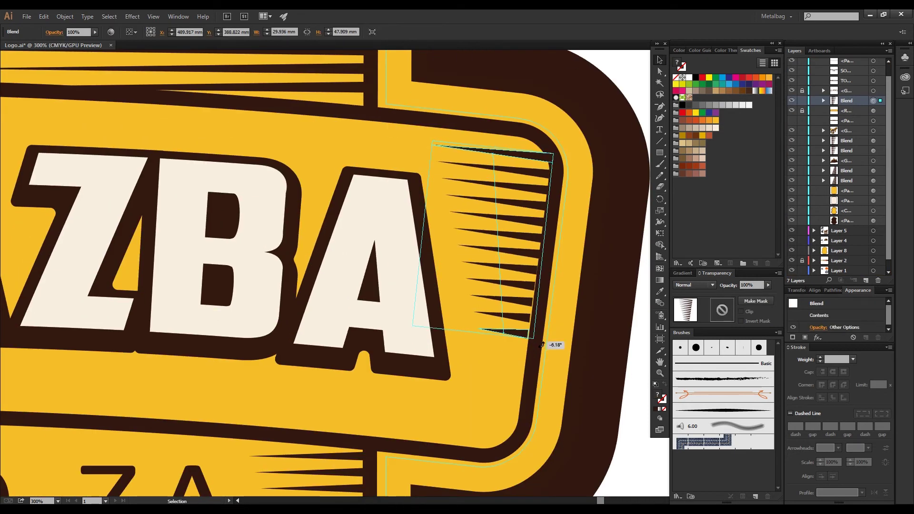
key(ctrl+z)
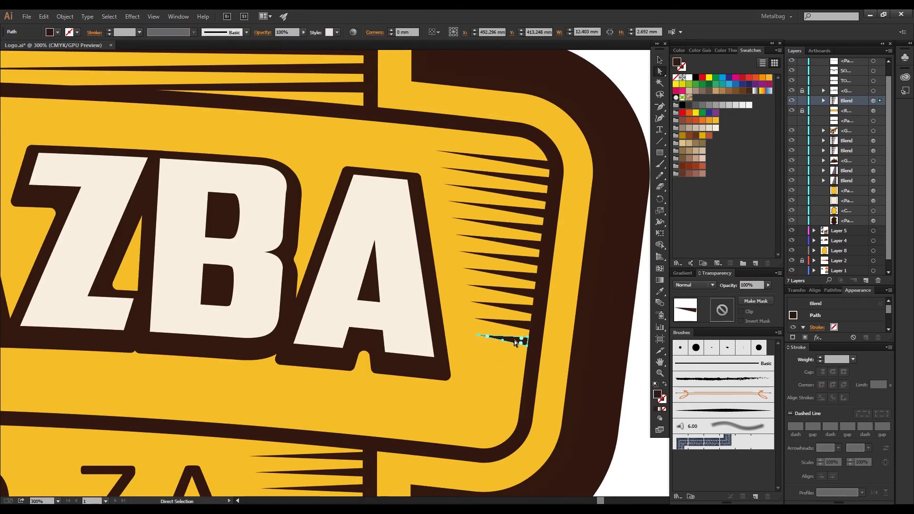
key(v)
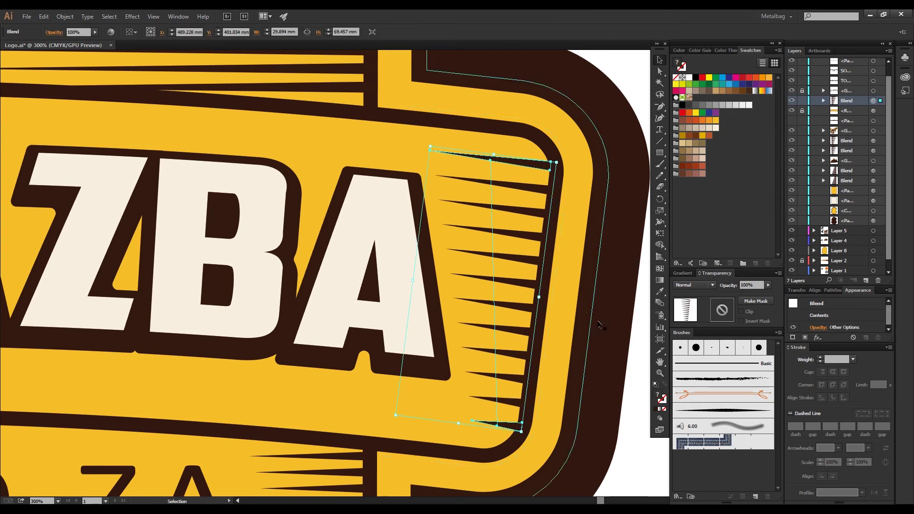
key(ctrl+minus)
key(ctrl+minus)
key(ctrl+minus)
Confirm the blend's step count in Blend Options and begin reflecting another copy
double_click(660, 303)
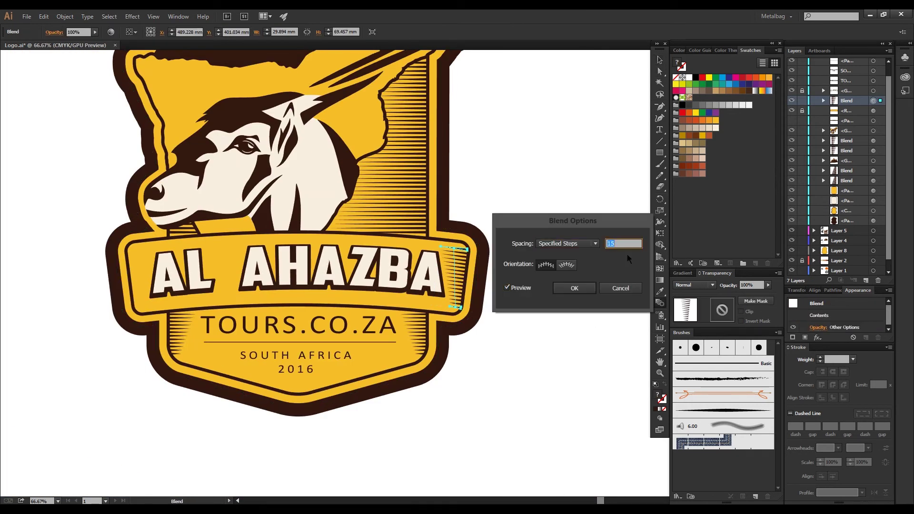
click(573, 288)
right_click(474, 265)
click(592, 316)
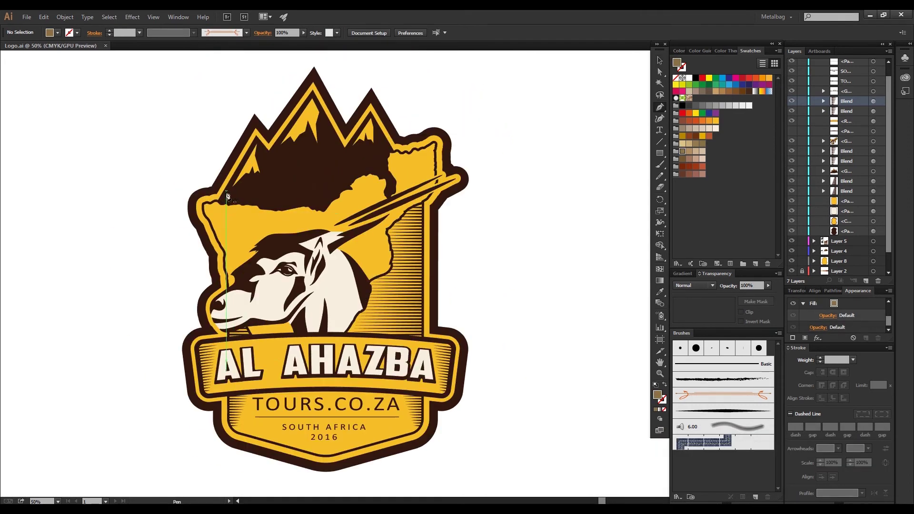
Draw a jagged tan ridge over the mountains and send it behind the dark peaks
click(215, 206)
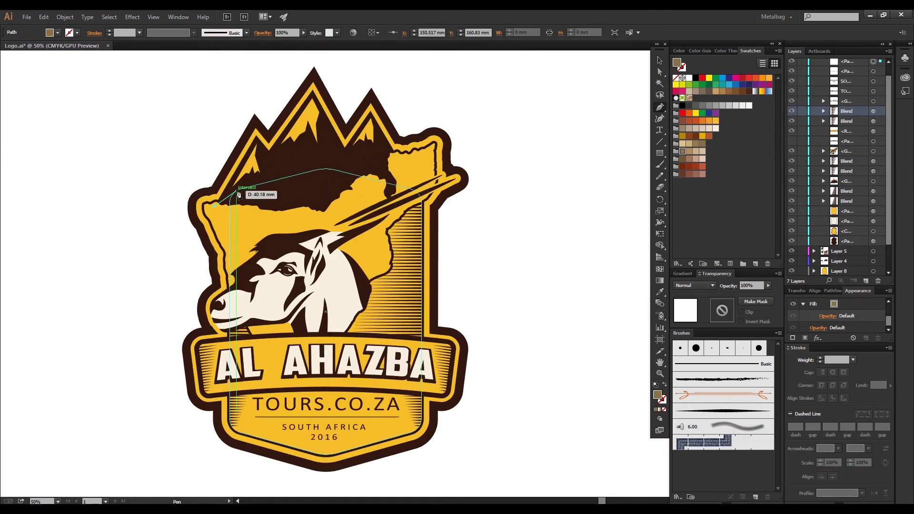
click(243, 194)
click(251, 180)
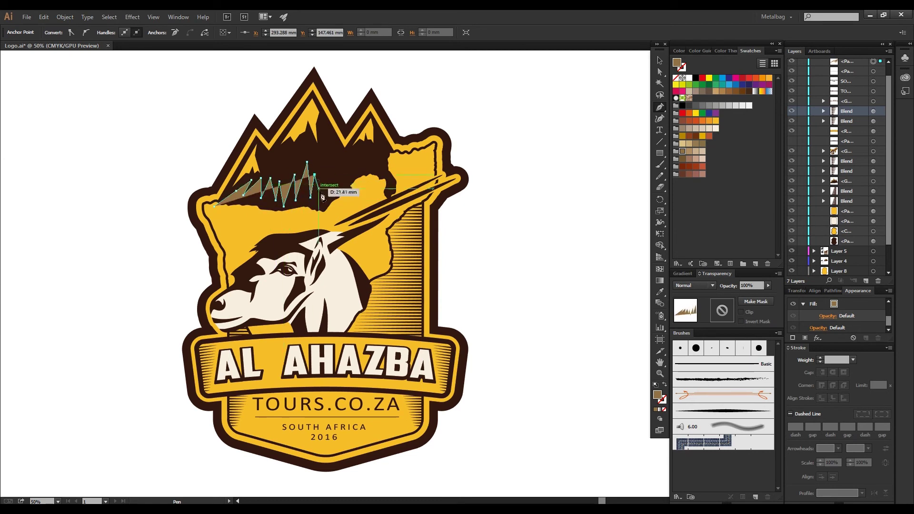
click(379, 181)
click(385, 163)
click(390, 183)
click(397, 166)
click(401, 205)
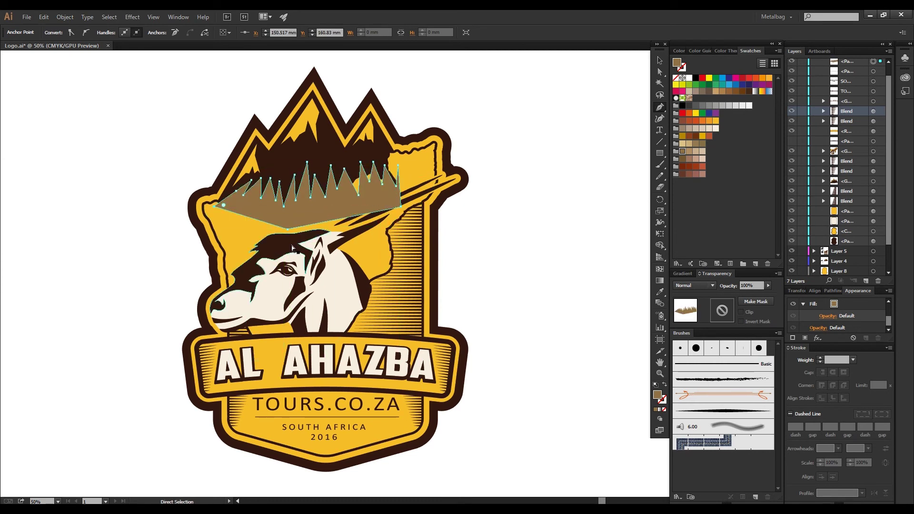
key(ctrl+bracketleft)
key(ctrl+bracketleft)
key(ctrl+bracketleft)
Fine-tune an anchor on the faded tan ridge, then deselect the shapes
key(a)
click(296, 192)
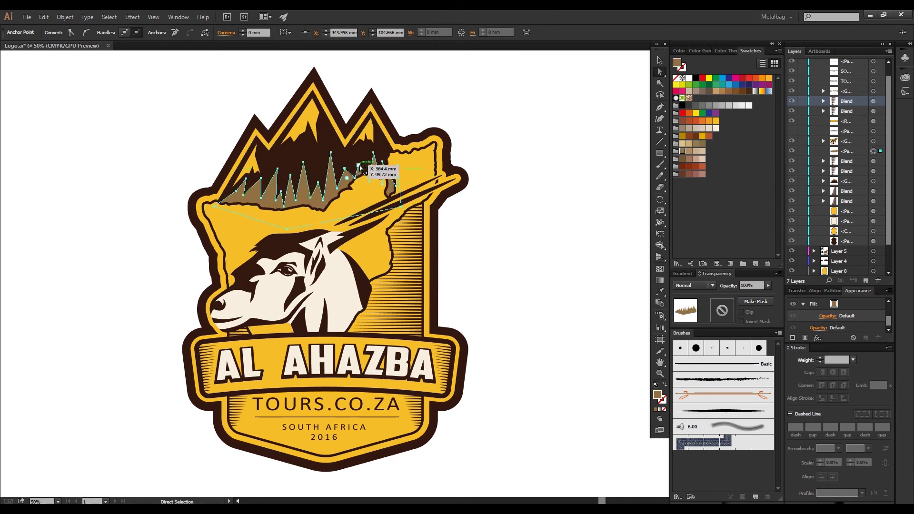
click(529, 282)
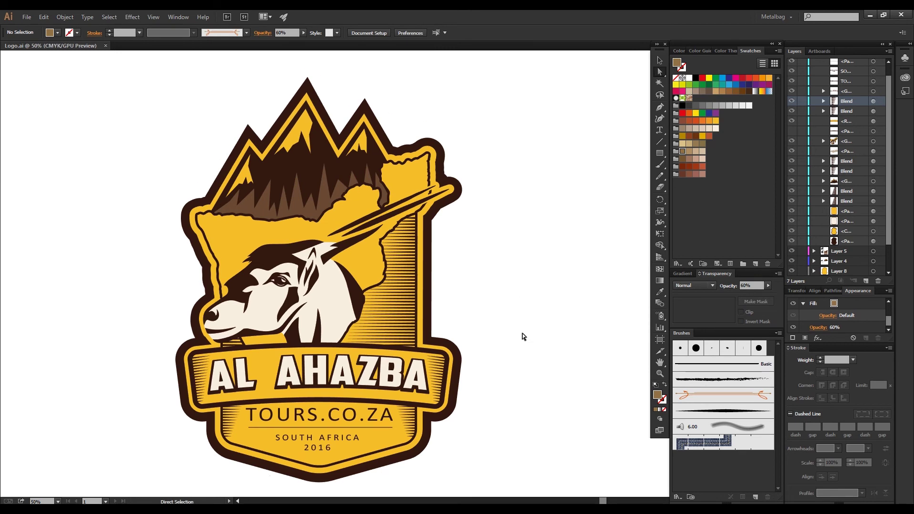
scroll(522, 333, down, 2)
scroll(530, 416, up, 3)
key(ctrl+z)
click(564, 279)
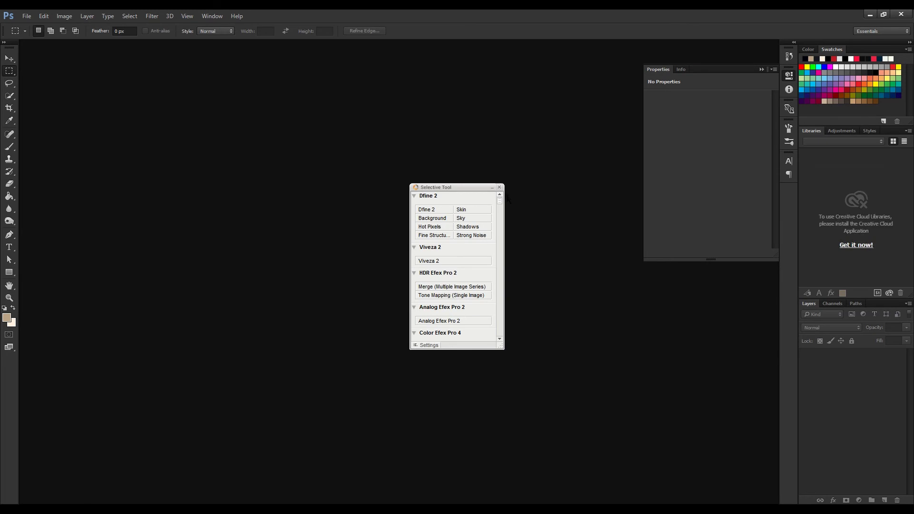
Launch Photoshop and create a new 297 × 210 mm landscape document
click(26, 16)
click(35, 23)
click(265, 169)
click(263, 212)
click(369, 153)
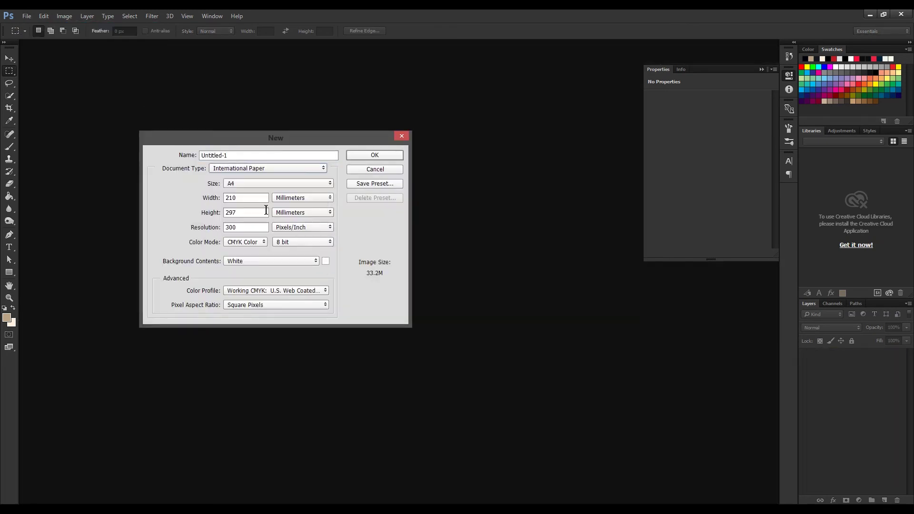
key(Return)
key(BackSpace)
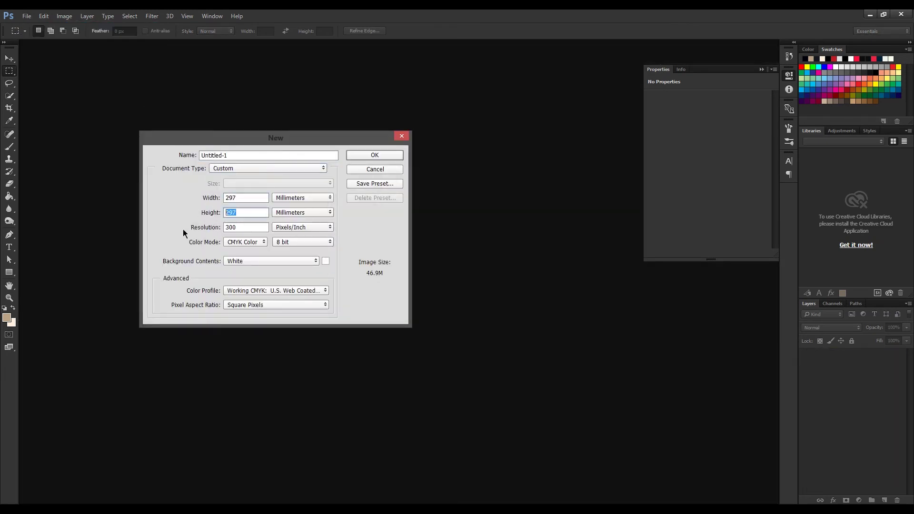
text(210)
key(Return)
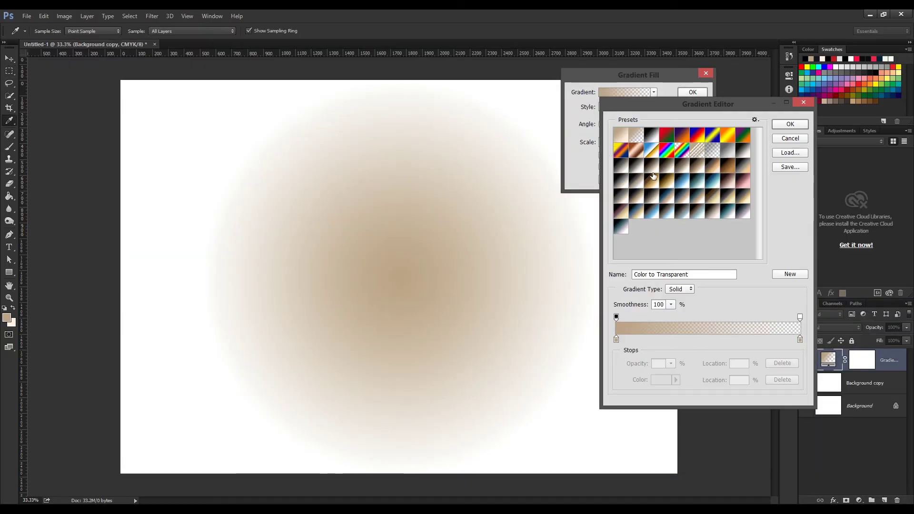
Recolour the gradient stops through pink, dark maroon and crimson, moving crimson toward the centre
click(661, 381)
click(714, 266)
key(Return)
click(800, 339)
click(661, 381)
click(709, 308)
key(Return)
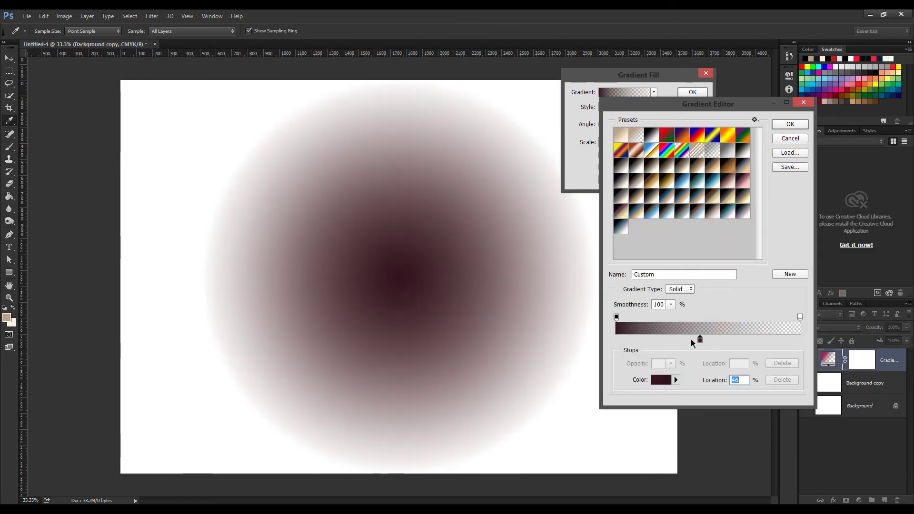
click(661, 379)
click(722, 241)
key(Return)
drag(800, 339, 616, 339)
key(Return)
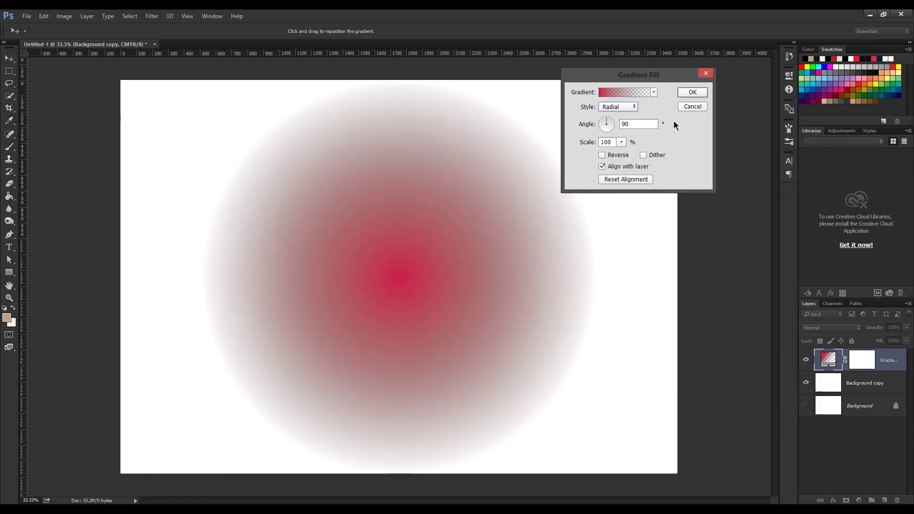
Reverse the gradient and try a bright pink stop, then cancel the fill entirely
click(602, 155)
click(623, 92)
click(660, 380)
click(699, 240)
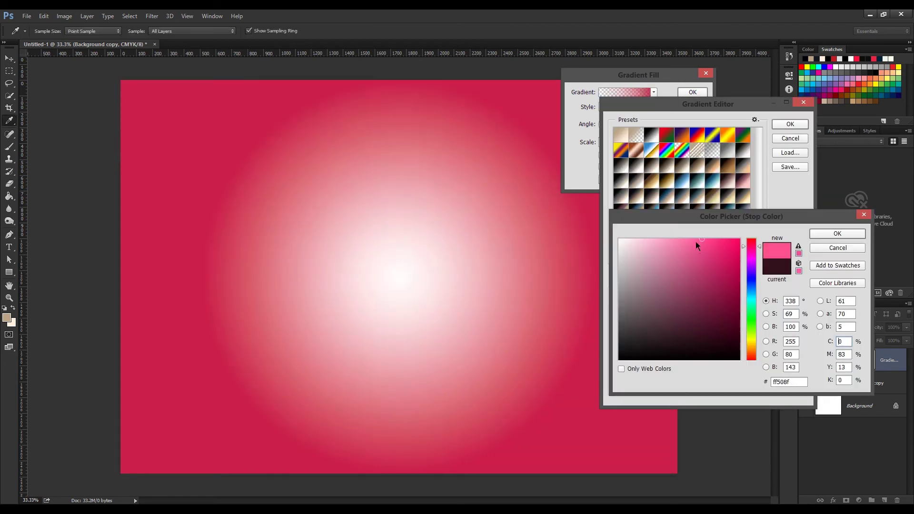
key(Escape)
key(Escape)
click(691, 107)
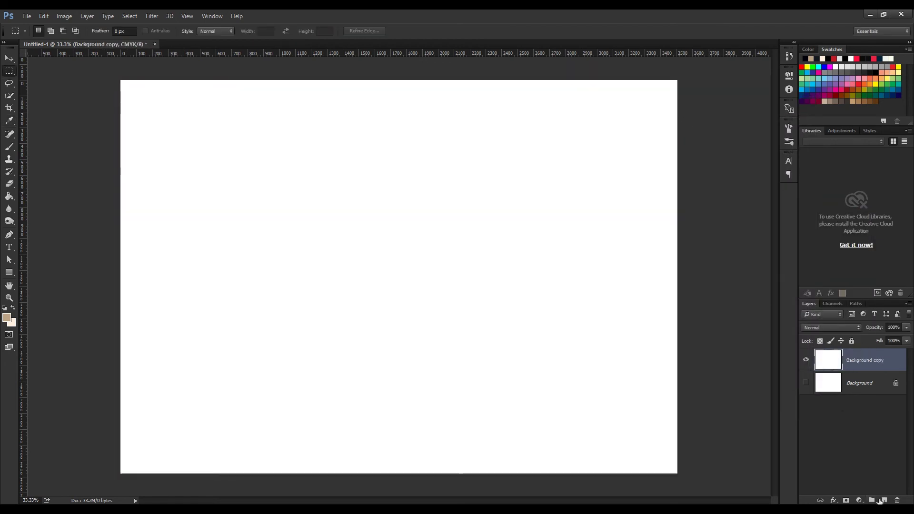
Add a new radial, reversed Gradient Fill layer with a crimson left stop
click(859, 501)
click(814, 305)
click(615, 123)
click(601, 154)
click(623, 92)
double_click(618, 338)
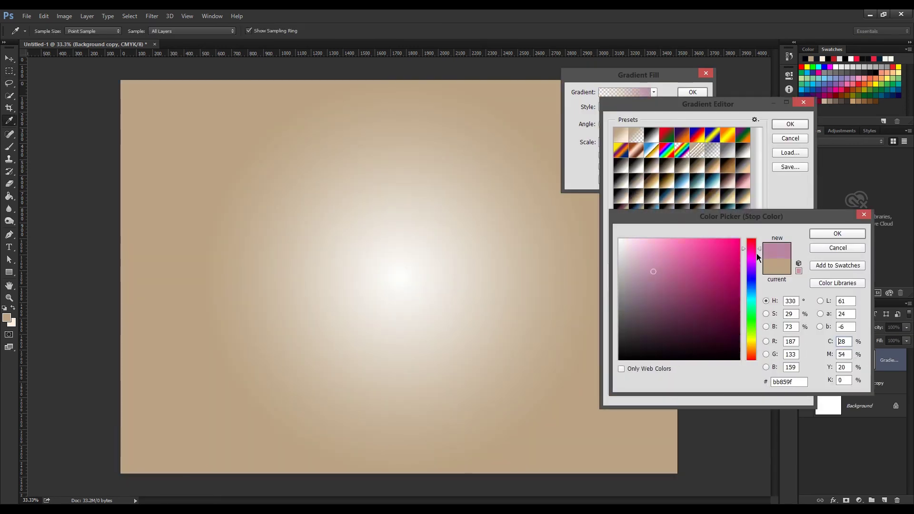
click(741, 296)
click(732, 278)
click(837, 233)
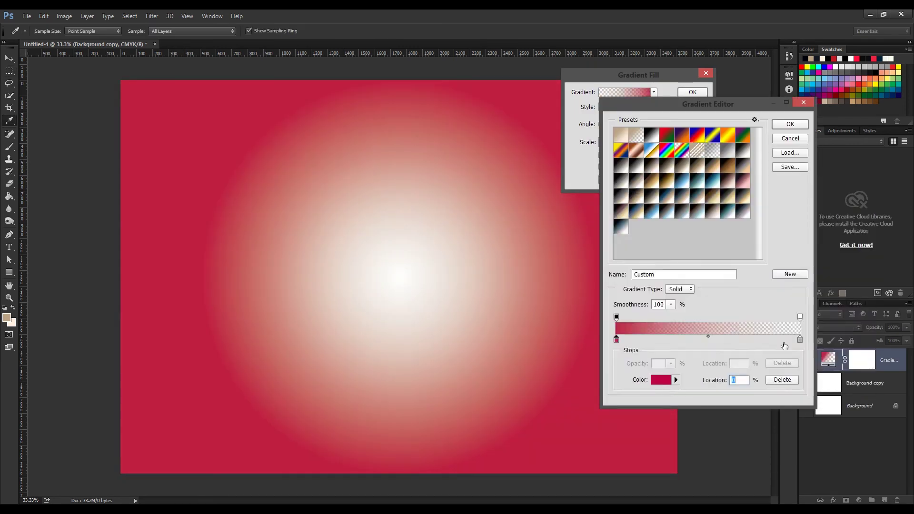
Set the right stop to pink, move the left transparency point to 59%, and accept the fill
double_click(800, 339)
click(620, 239)
click(838, 233)
double_click(800, 340)
click(756, 259)
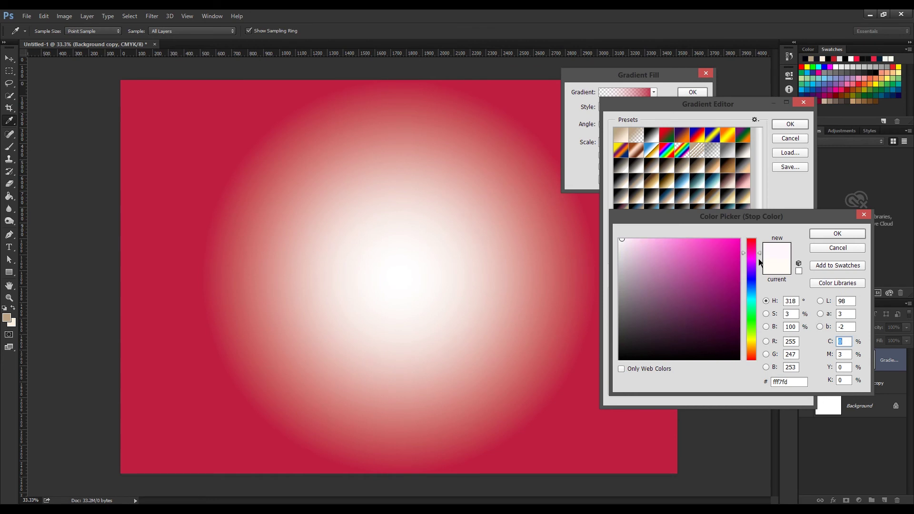
click(837, 234)
click(666, 381)
click(719, 265)
click(837, 233)
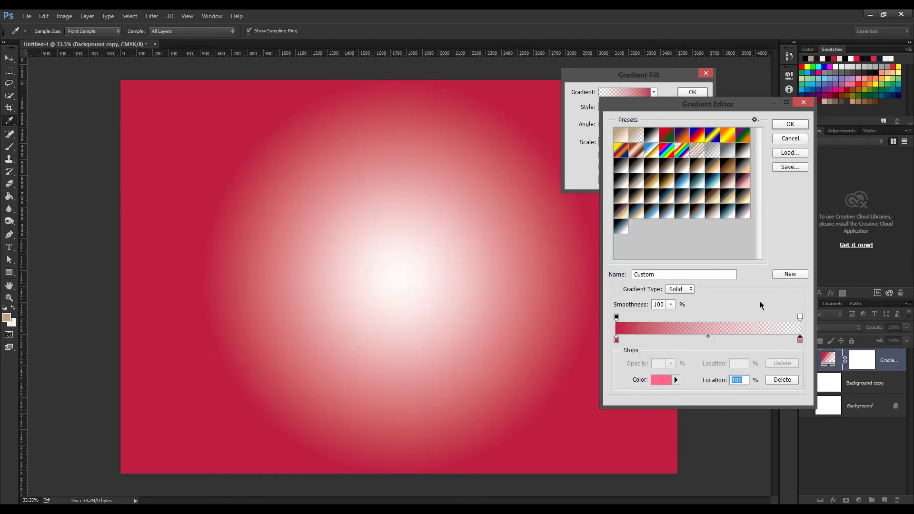
drag(616, 317, 759, 316)
click(790, 123)
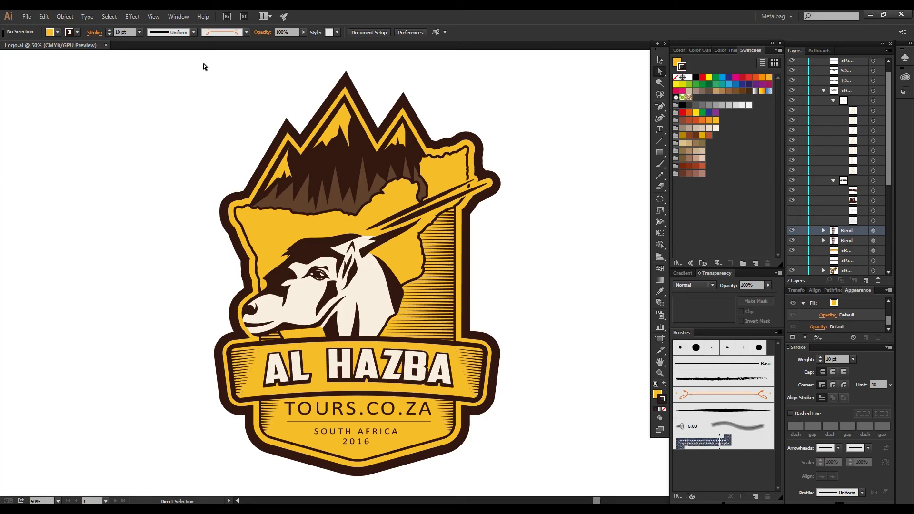
Copy the whole crest artwork and paste it into the Photoshop document
key(ctrl+a)
key(ctrl+c)
key(ctrl+v)
Commit the crest as a smaller smart object and shift a gradient stop toward orange-red
key(Return)
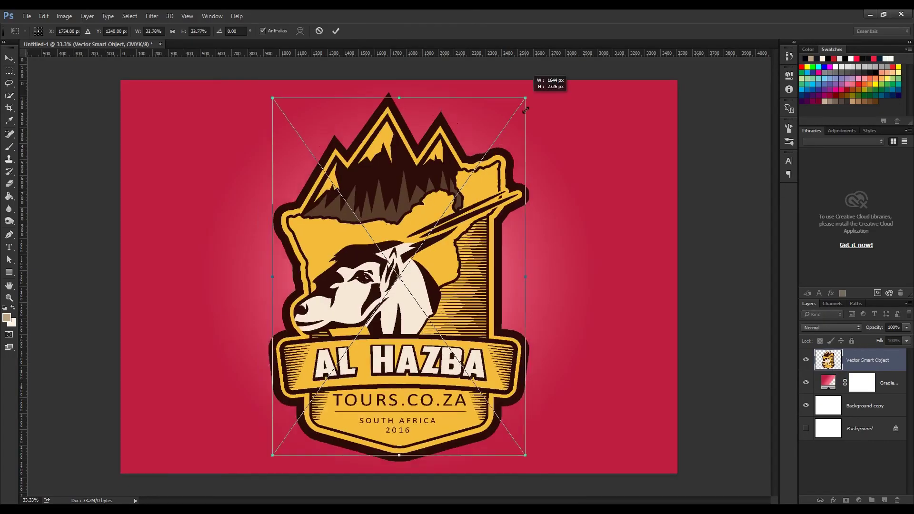
key(Return)
double_click(828, 382)
click(625, 91)
click(737, 285)
drag(752, 350, 751, 355)
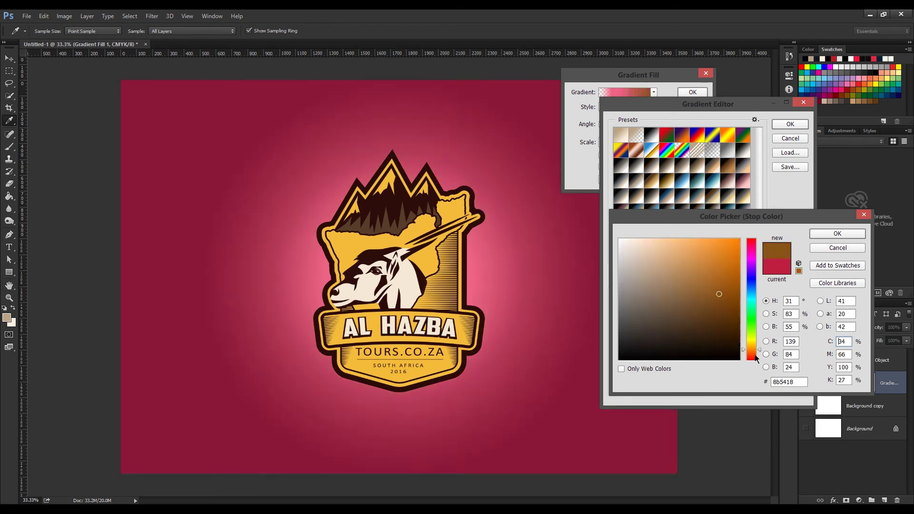
key(Return)
Confirm the orange-red colour on the right gradient stop
click(734, 339)
click(662, 379)
key(Return)
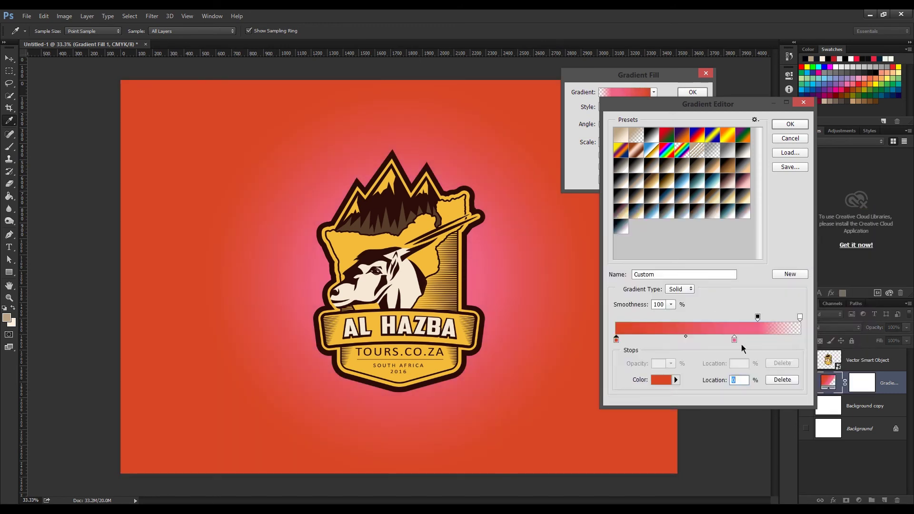
click(661, 380)
key(Return)
click(662, 379)
key(Return)
Darken another stop to deep red and apply the edited gradient fill
click(662, 380)
click(724, 264)
drag(724, 265, 729, 268)
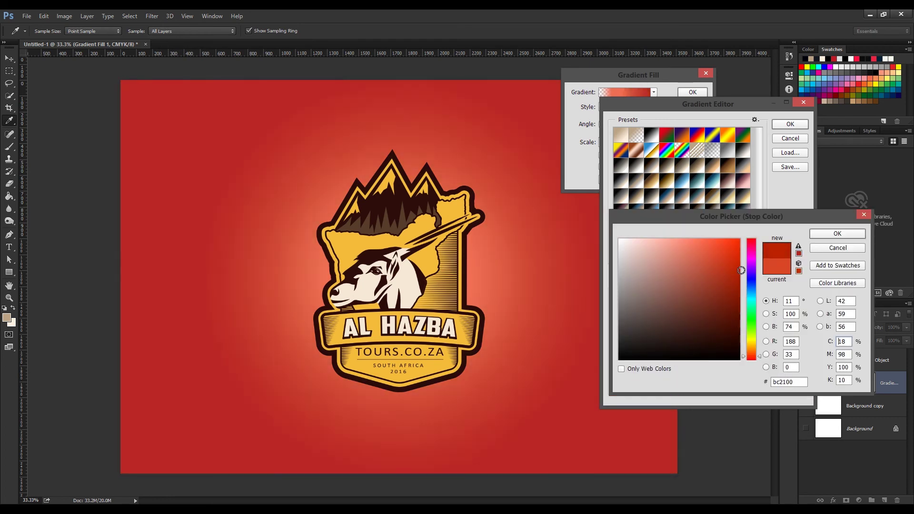
key(Return)
click(790, 124)
click(693, 92)
Open the wallpapers folder and drag the sunset image into Photoshop
double_click(595, 362)
double_click(554, 200)
drag(788, 386, 659, 46)
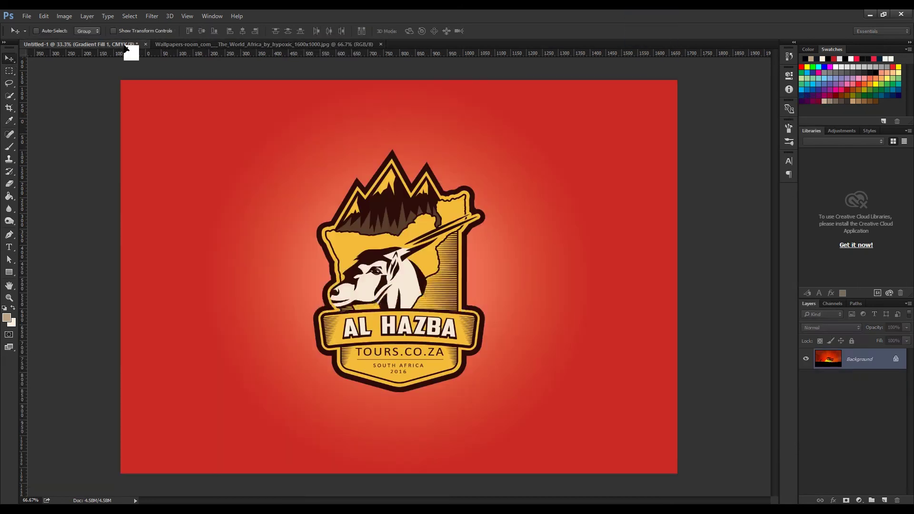
Scale the sunset image to fill the canvas and hide the gradient fill layers
key(ctrl+t)
mouse_move(373, 239)
mouse_down()
mouse_move(728, 484)
mouse_move(589, 414)
mouse_up()
key(Return)
click(806, 406)
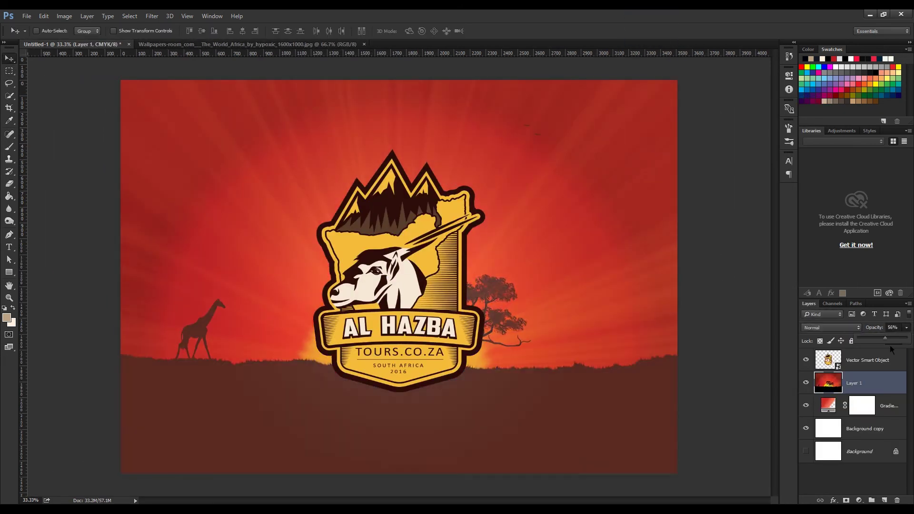
click(806, 383)
click(806, 406)
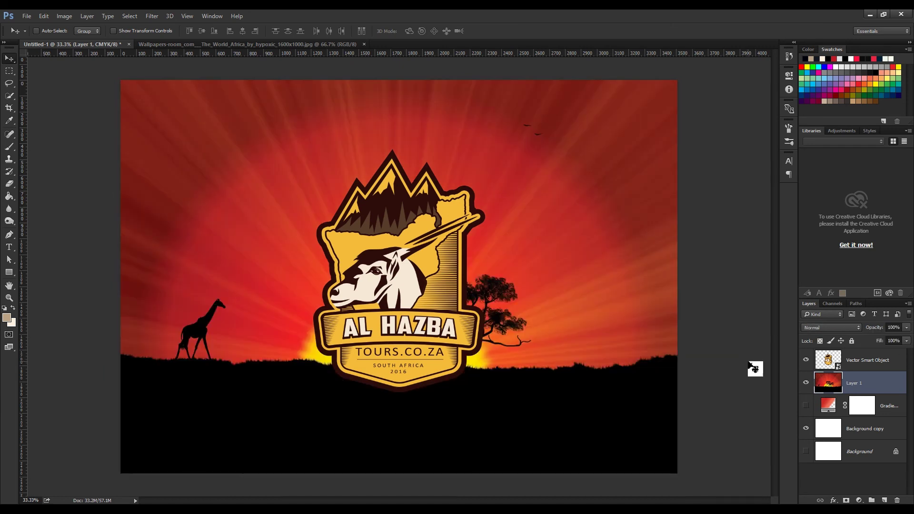
Paint a soft white glow at the top of the sky on a new layer at 86% opacity
key(ctrl+shift+alt+n)
click(9, 272)
key(b)
key(x)
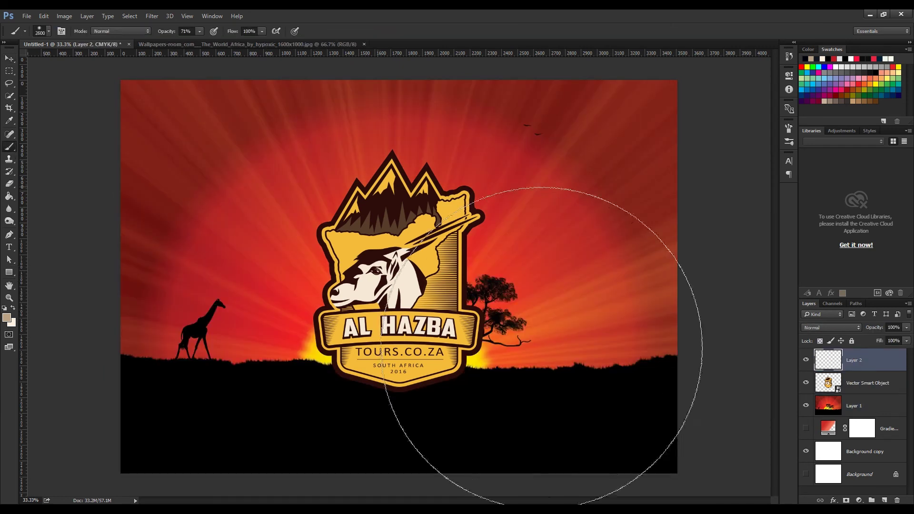
click(400, 96)
drag(906, 337, 899, 337)
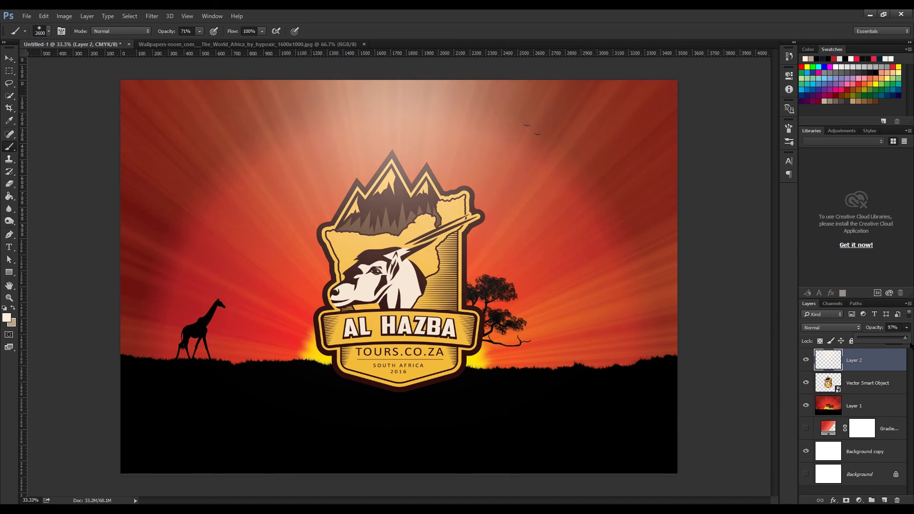
key(ctrl+t)
key(Return)
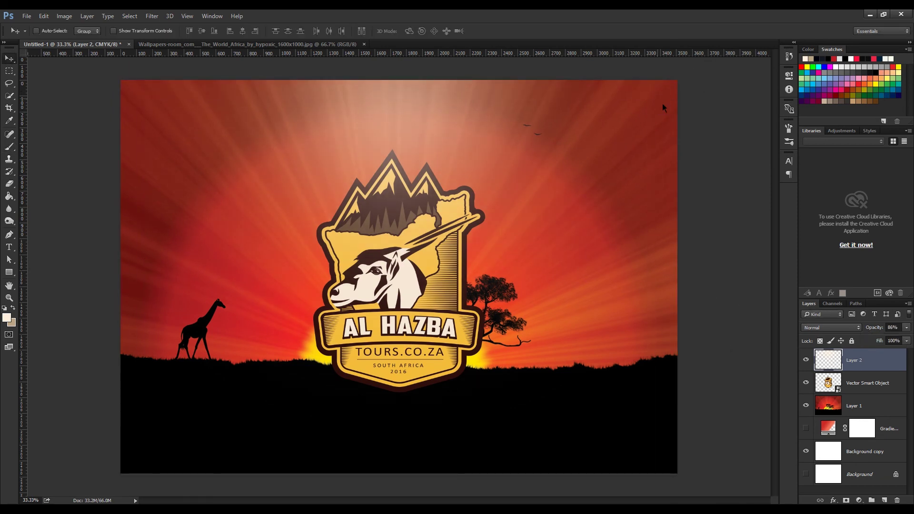
Draw a thin cream curved wedge across the sky with the Pen tool
click(703, 118)
drag(135, 375, 181, 370)
key(v)
drag(394, 334, 419, 236)
Reshape the cream shape's path into a wide, deeper curve across the top of the canvas
key(p)
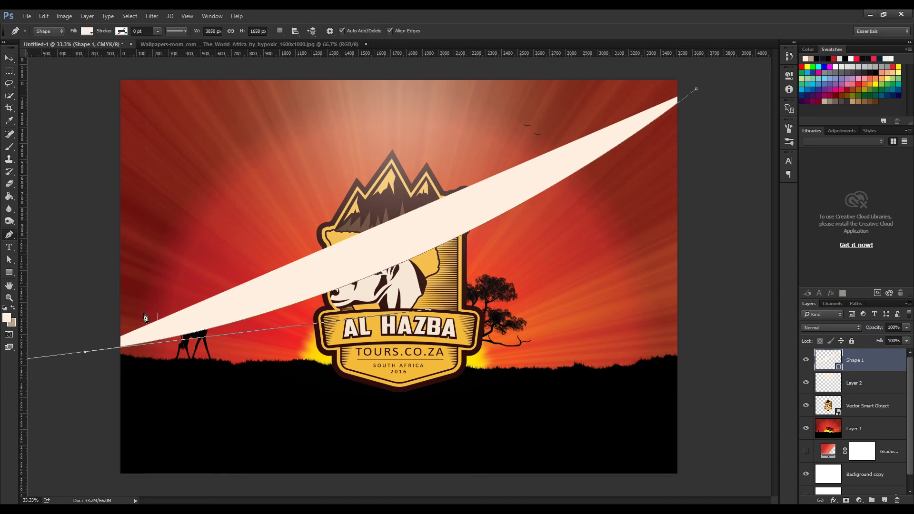
click(86, 337)
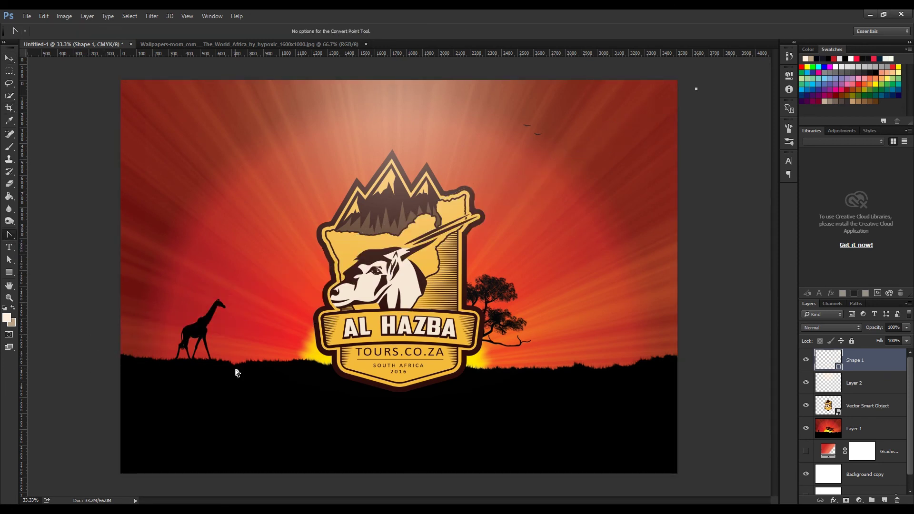
key(p)
drag(695, 116, 347, 257)
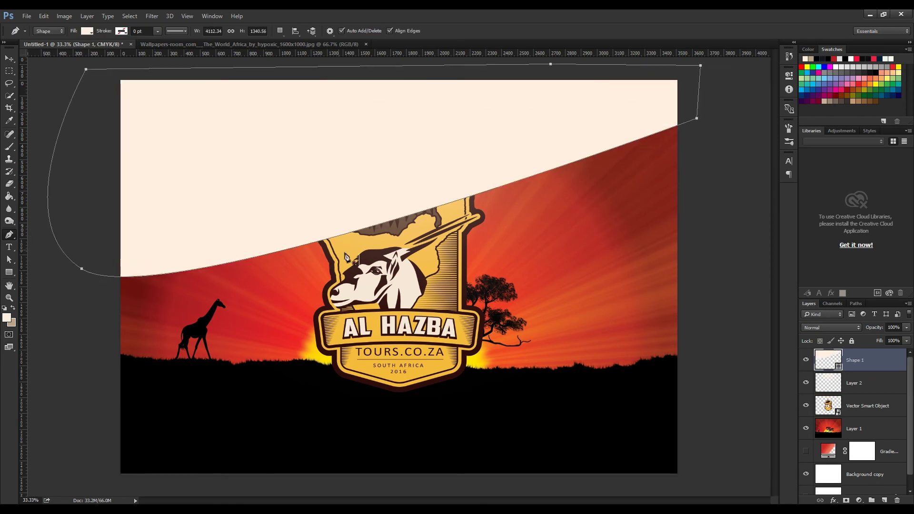
key(a)
drag(351, 374, 282, 343)
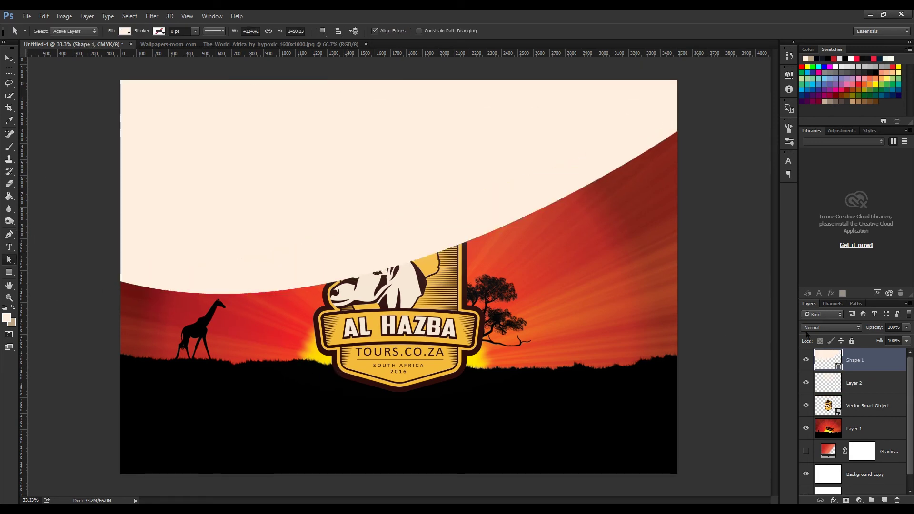
click(846, 501)
key(b)
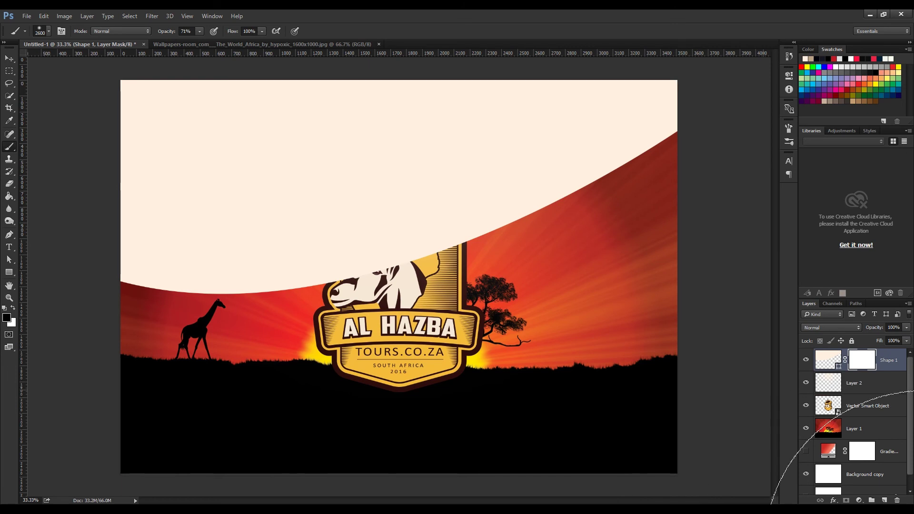
key(ctrl+z)
Fill the cream shape's outline on Layer 2 and fade that sweep to 21% opacity
click(830, 383)
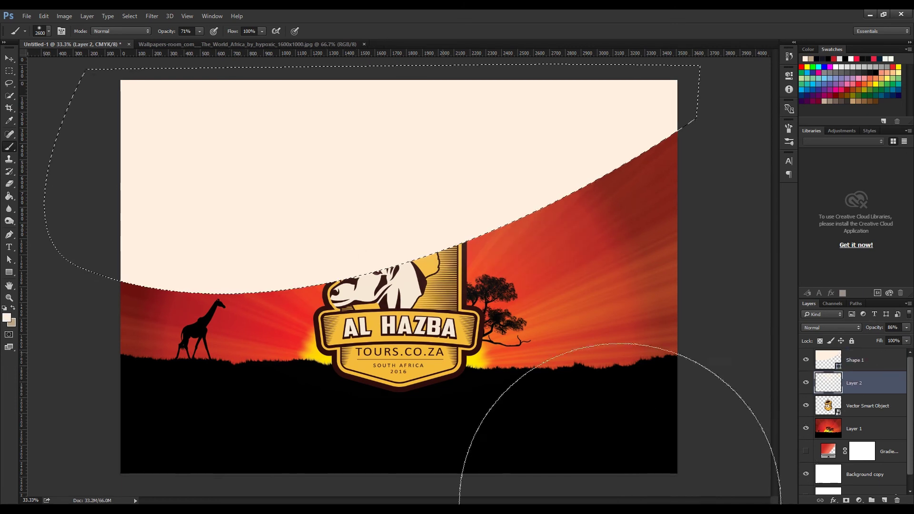
click(806, 360)
drag(285, 191, 715, 245)
key(ctrl+d)
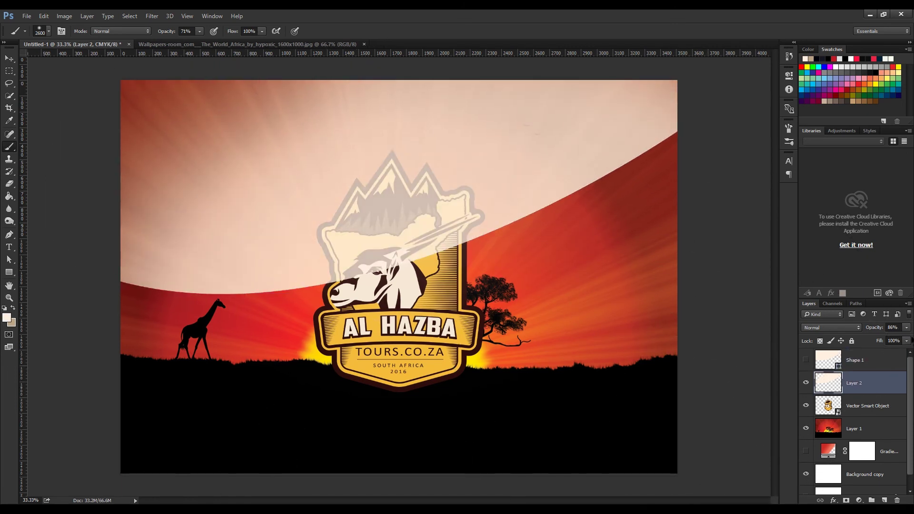
drag(906, 328, 877, 348)
Mask out the sweep's upper right and lower left in black, and delete Shape 1
click(846, 500)
key(d)
key(bracketleft)
key(bracketleft)
key(bracketleft)
mouse_move(761, 219)
mouse_down()
mouse_move(739, 173)
mouse_move(700, 215)
mouse_up()
drag(190, 381, 418, 435)
drag(829, 360, 897, 500)
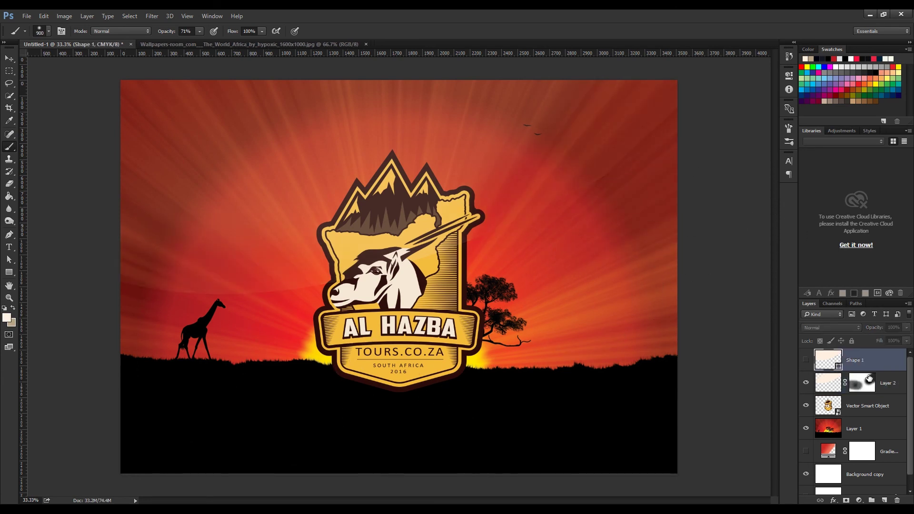
Paint an extra soft white glow over the sky on a new, lower-opacity layer
key(ctrl+shift+alt+n)
key(x)
key(bracketright)
key(bracketright)
key(bracketright)
drag(551, 255, 653, 225)
drag(907, 328, 896, 349)
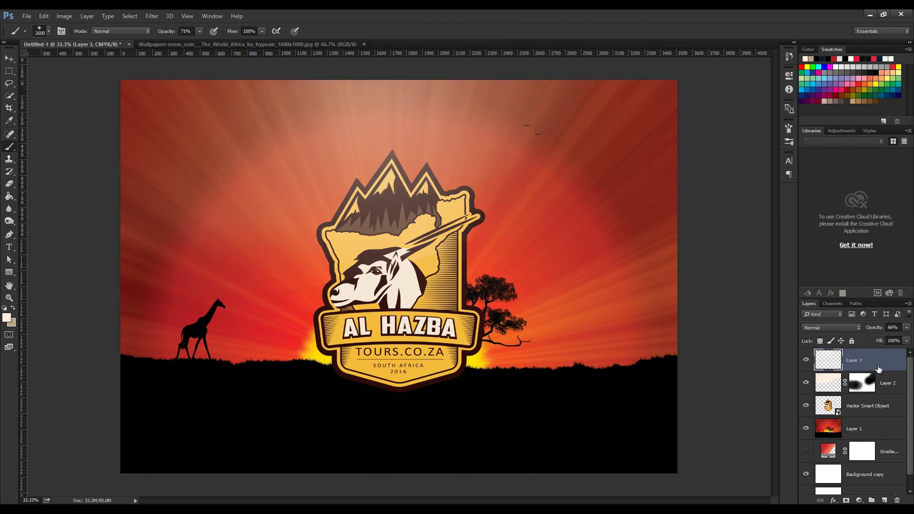
key(ctrl+t)
key(Return)
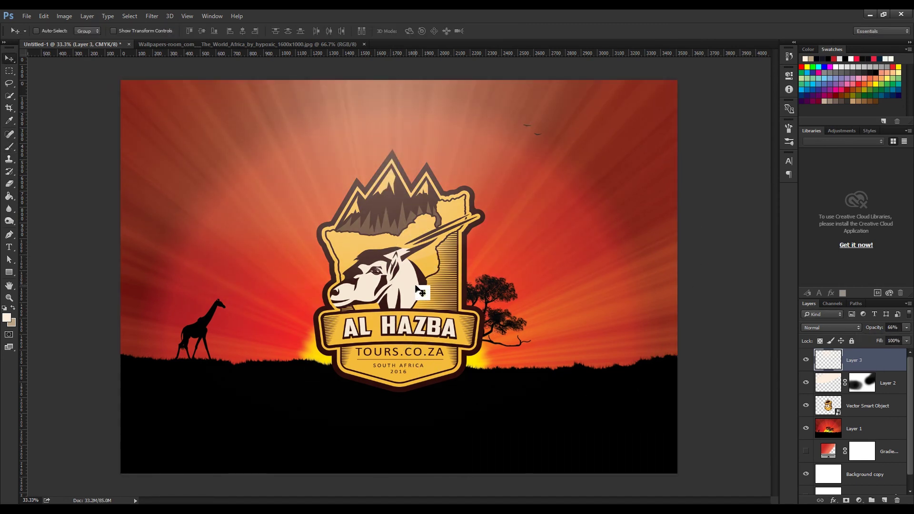
click(863, 383)
key(d)
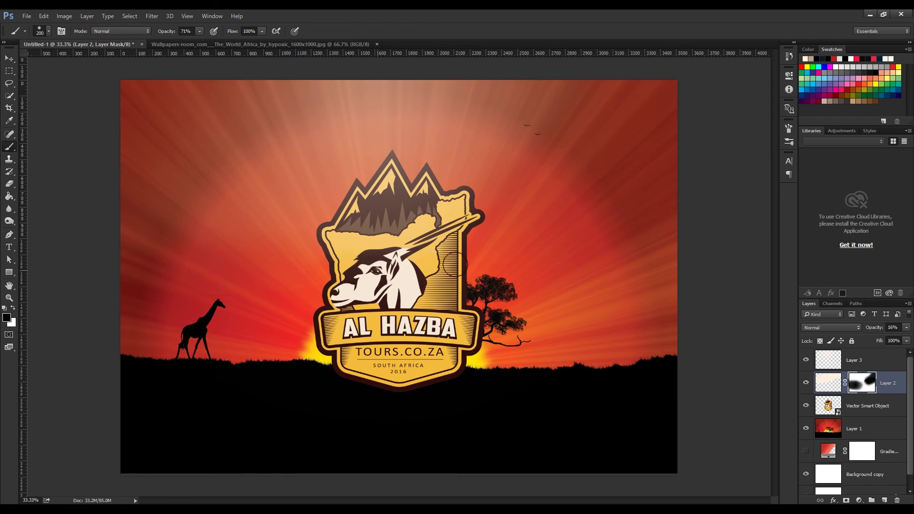
click(876, 406)
key(v)
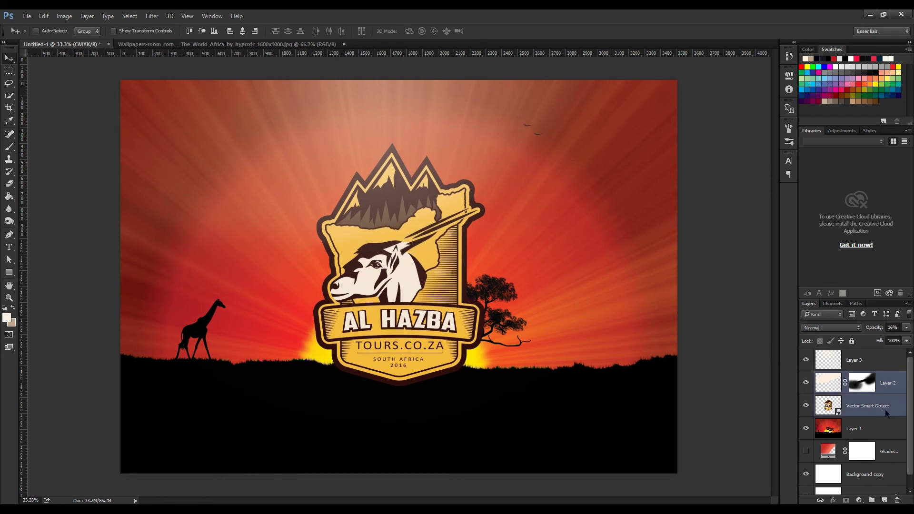
click(806, 428)
click(806, 451)
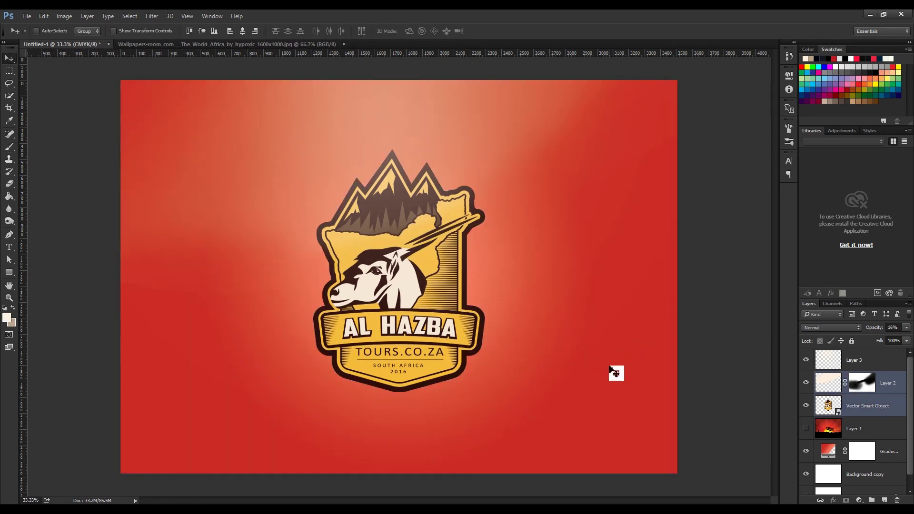
click(807, 428)
key(ctrl+j)
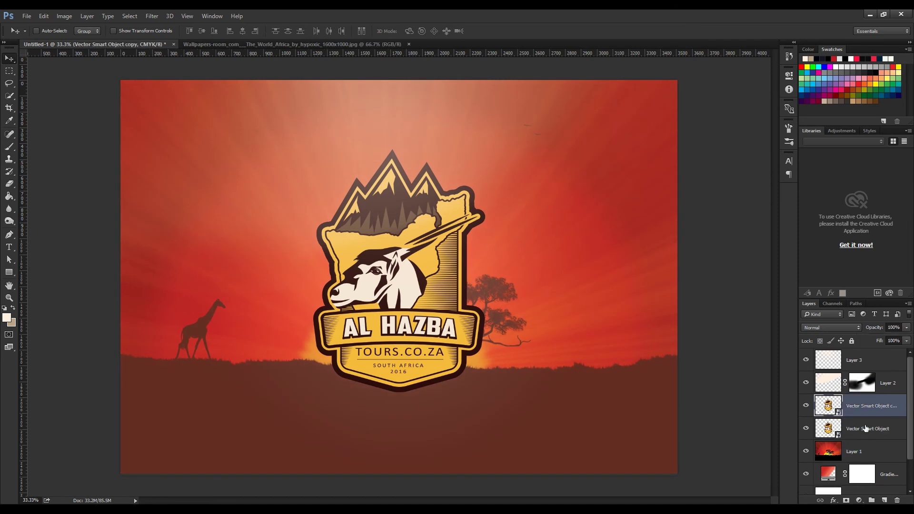
double_click(867, 429)
click(564, 287)
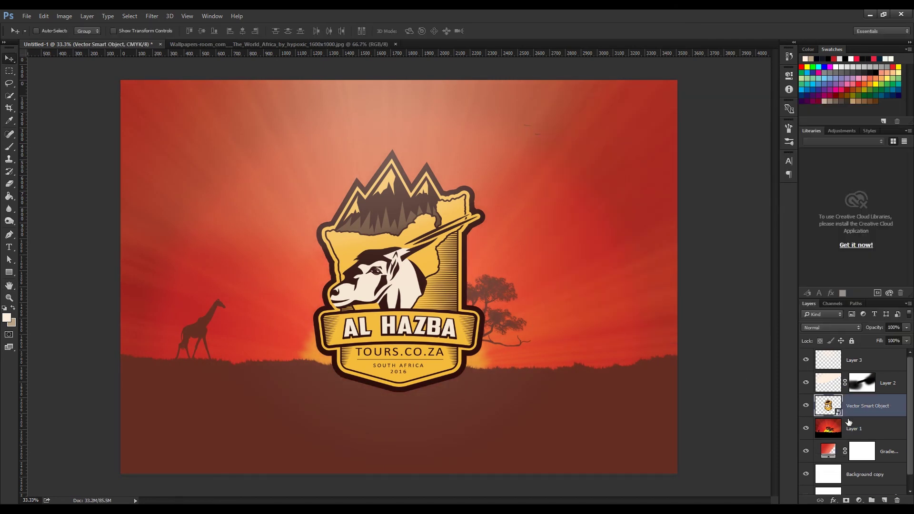
Paint a soft black shadow beneath the crest, mask it, and set it to 50% opacity
mouse_move(492, 334)
mouse_down()
mouse_move(323, 362)
mouse_move(359, 394)
mouse_up()
drag(907, 360, 881, 352)
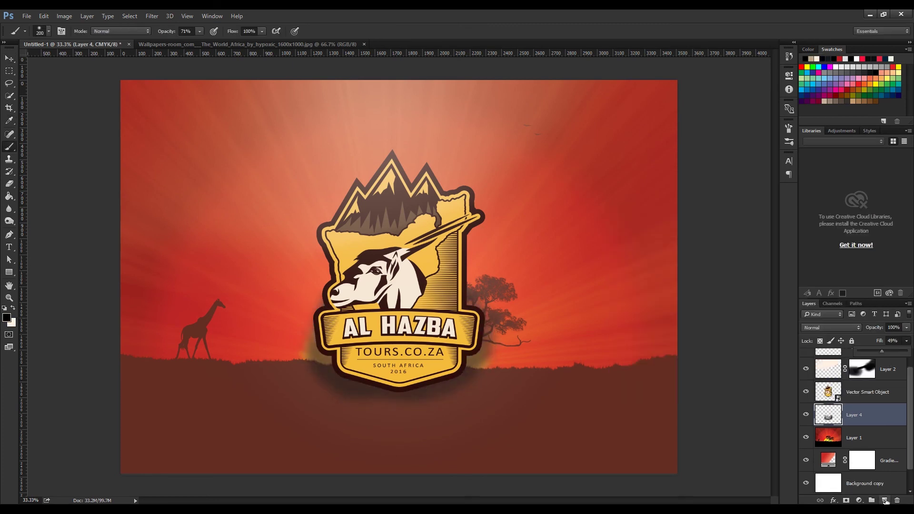
click(846, 500)
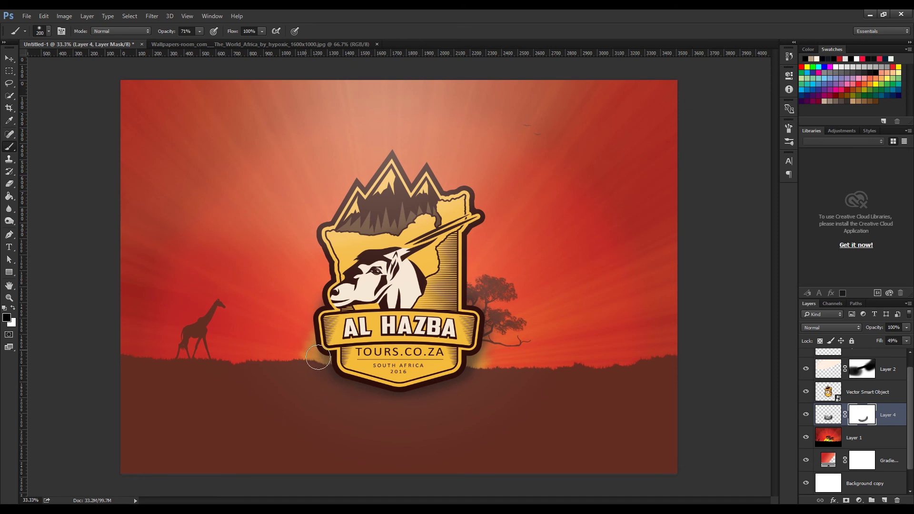
key(ctrl+2)
key(Escape)
key(ctrl+backslash)
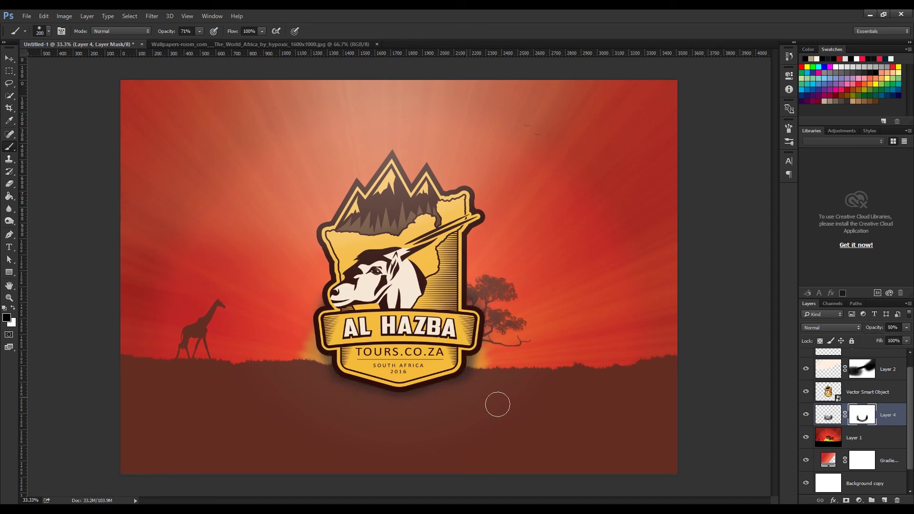
key(v)
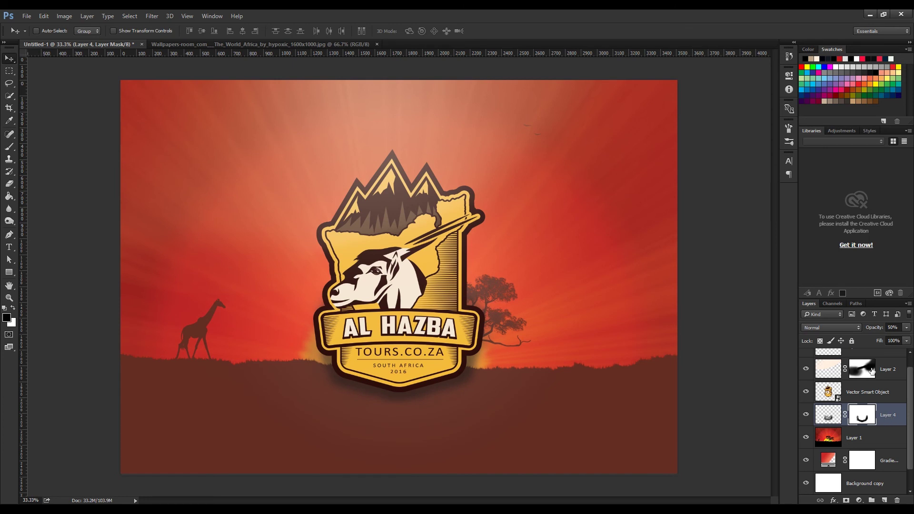
Change the Gradient Fill stops to a dark red and a lighter salmon tone
double_click(829, 460)
click(627, 92)
double_click(800, 334)
click(738, 315)
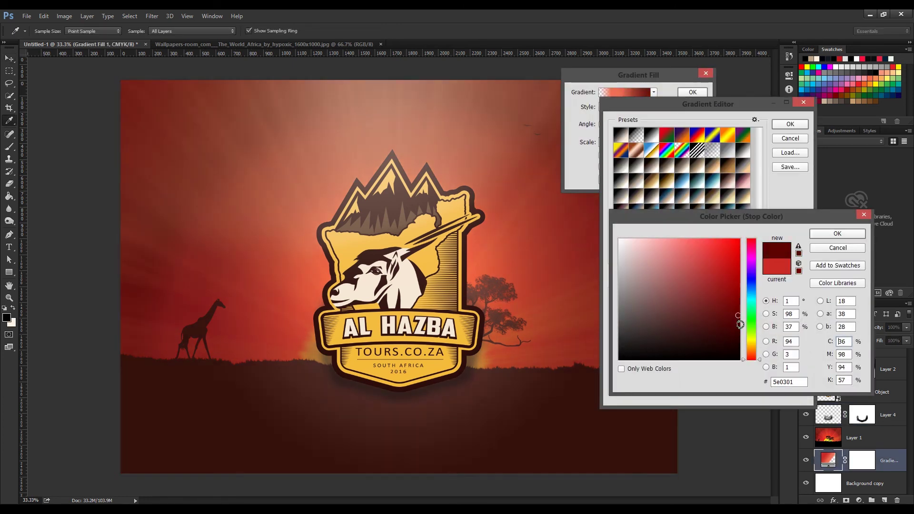
key(Return)
double_click(616, 347)
click(674, 247)
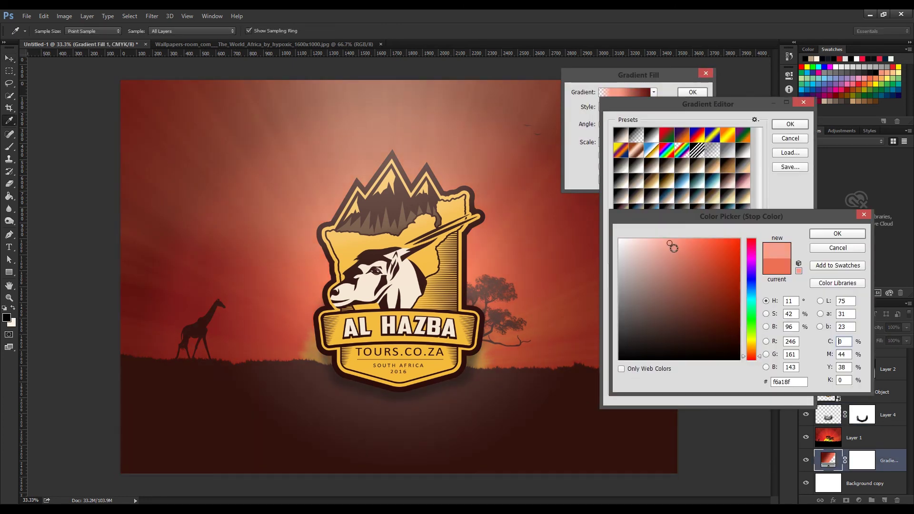
key(Return)
key(Return)
key(Return)
Add a new layer under the shadow, then shift a gradient stop toward brown-orange
click(862, 415)
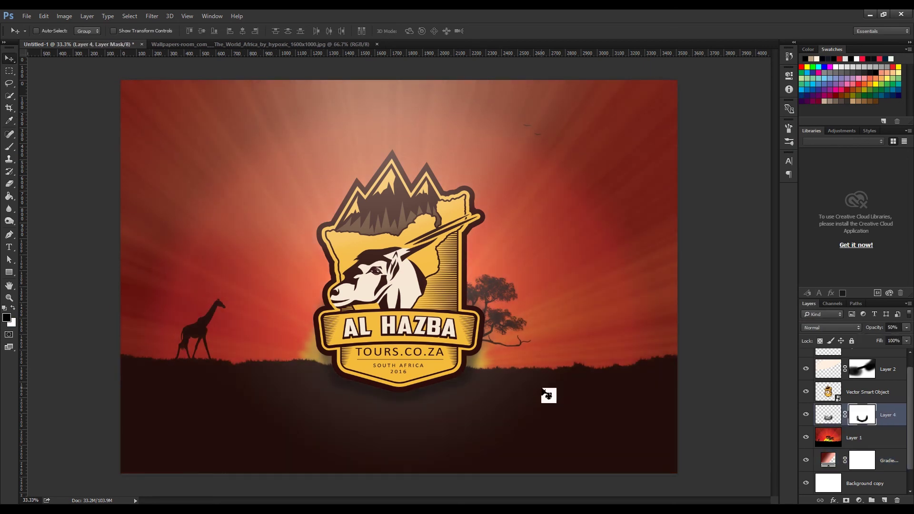
key(b)
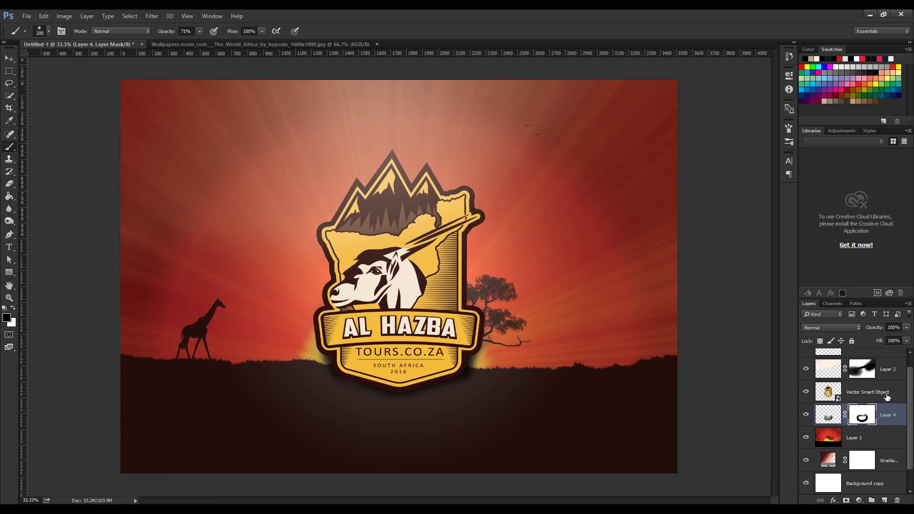
key(v)
click(894, 415)
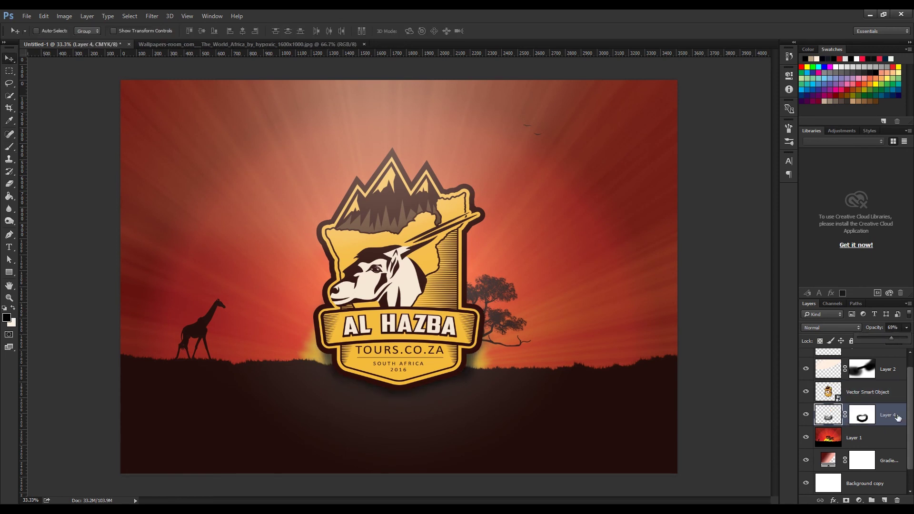
key(ctrl+shift+alt+n)
key(b)
key(x)
key(ctrl+bracketleft)
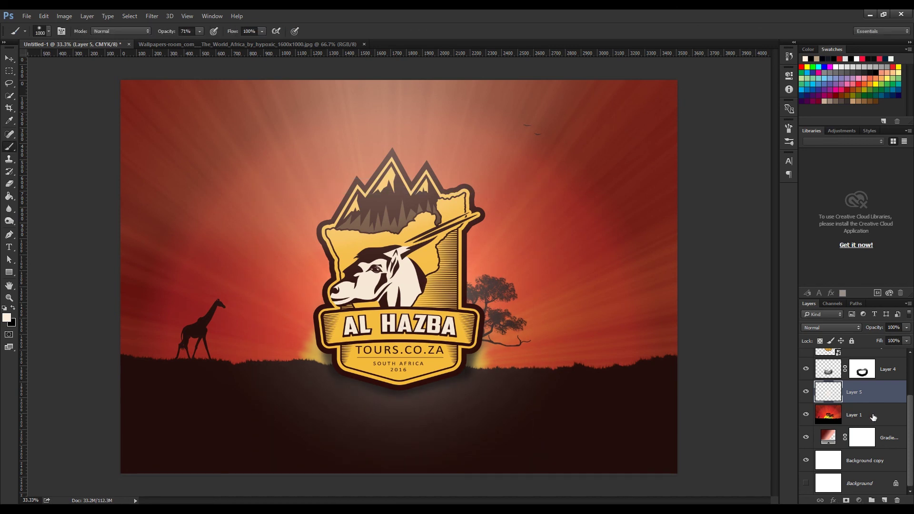
double_click(829, 437)
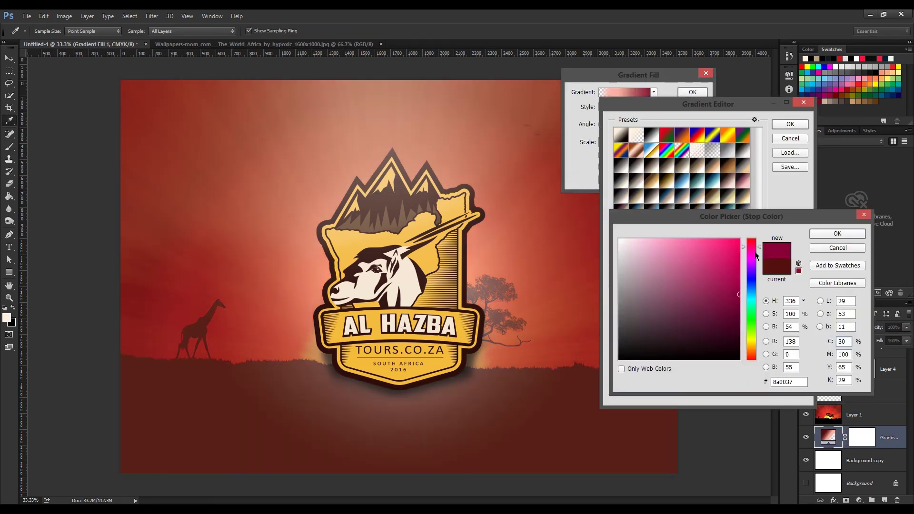
mouse_move(737, 327)
mouse_down()
mouse_move(743, 305)
mouse_move(729, 313)
mouse_up()
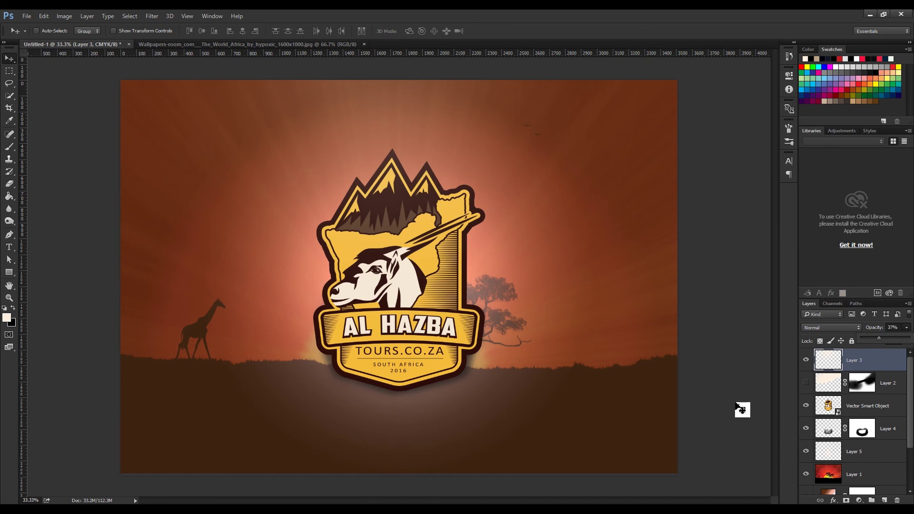
Duplicate the crest, clip a Channel Mixer to the copy, enlarge it and fade it to 4%
drag(872, 406, 873, 418)
click(859, 500)
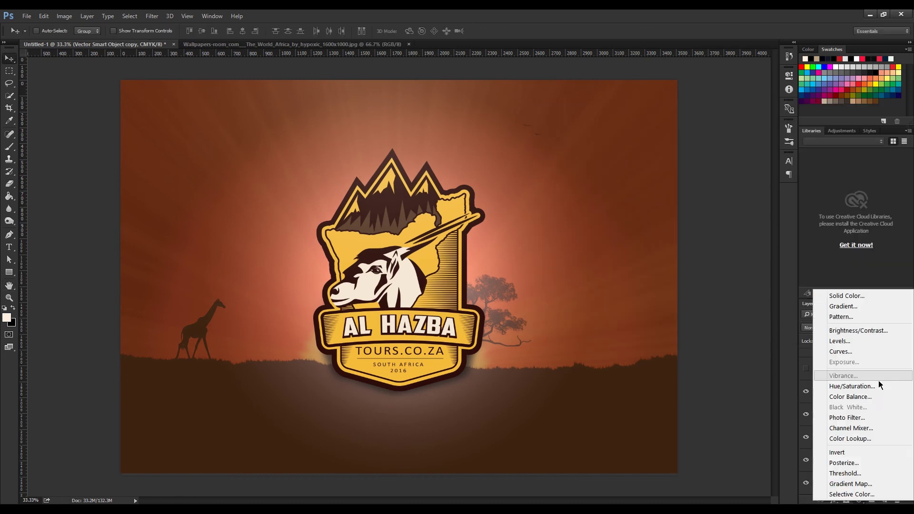
click(867, 426)
key(ctrl+alt+g)
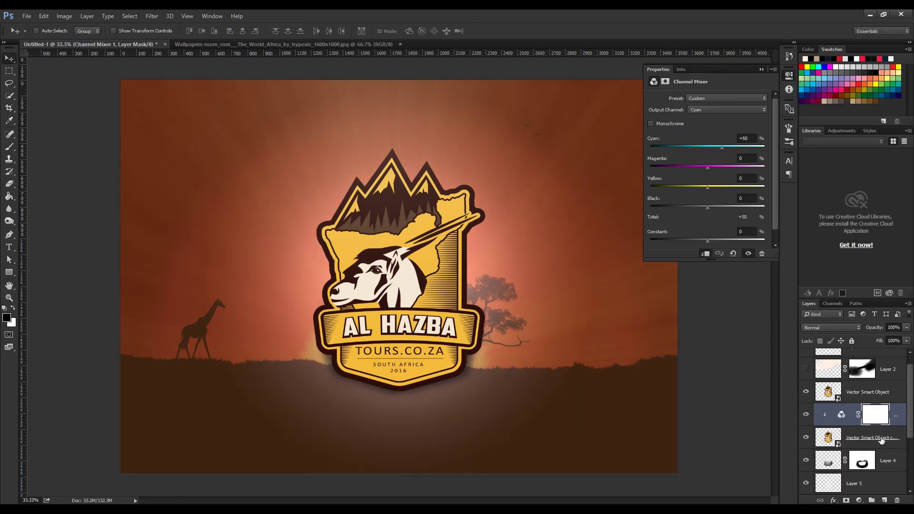
click(871, 438)
key(ctrl+t)
drag(562, 109, 638, 57)
key(Return)
key(0)
key(4)
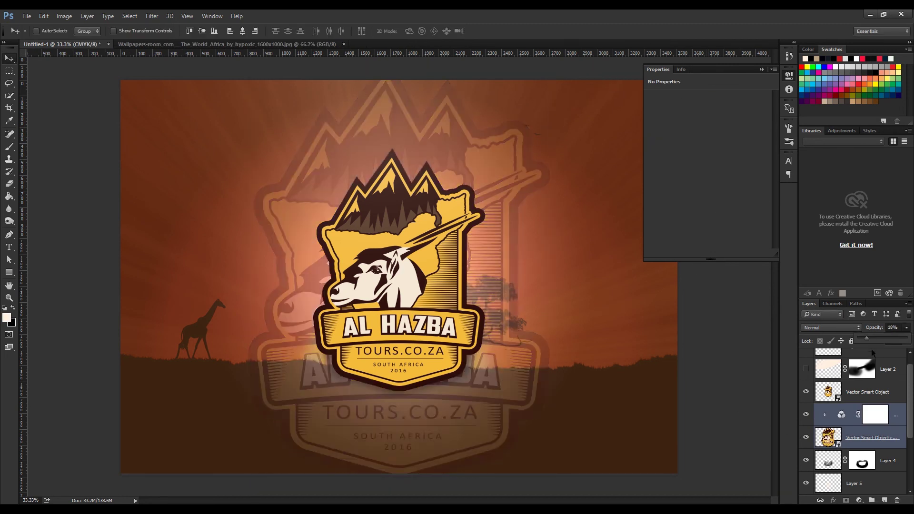
Replace the Channel Mixer with a clipped Hue/Saturation adjustment at Lightness -79
click(871, 414)
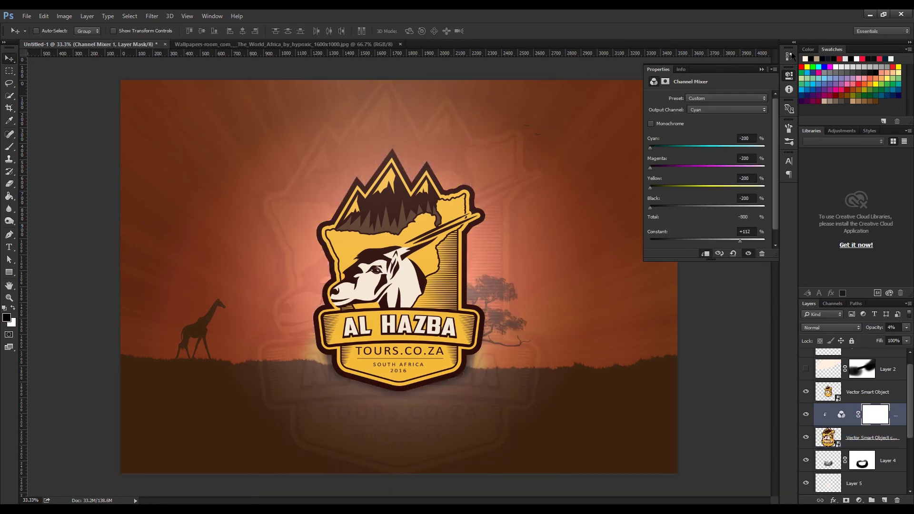
key(Delete)
double_click(901, 426)
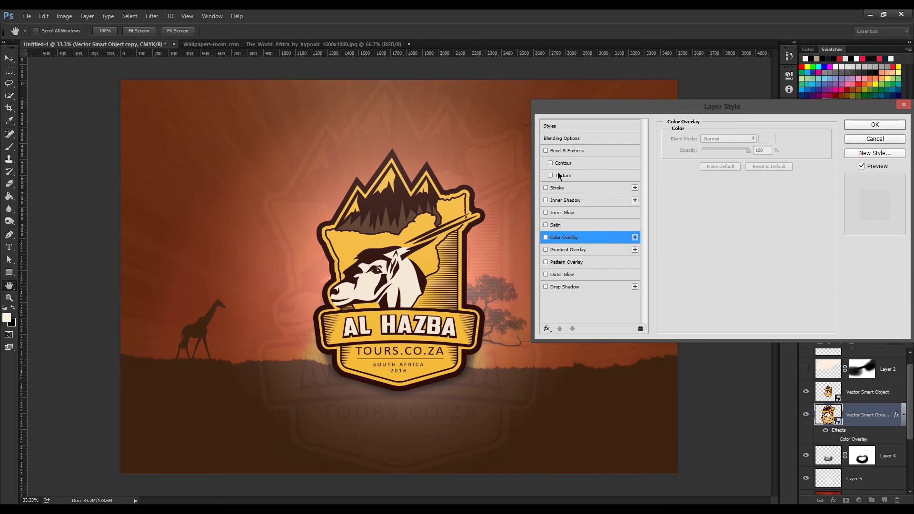
key(Escape)
click(859, 500)
click(866, 390)
drag(708, 174, 662, 173)
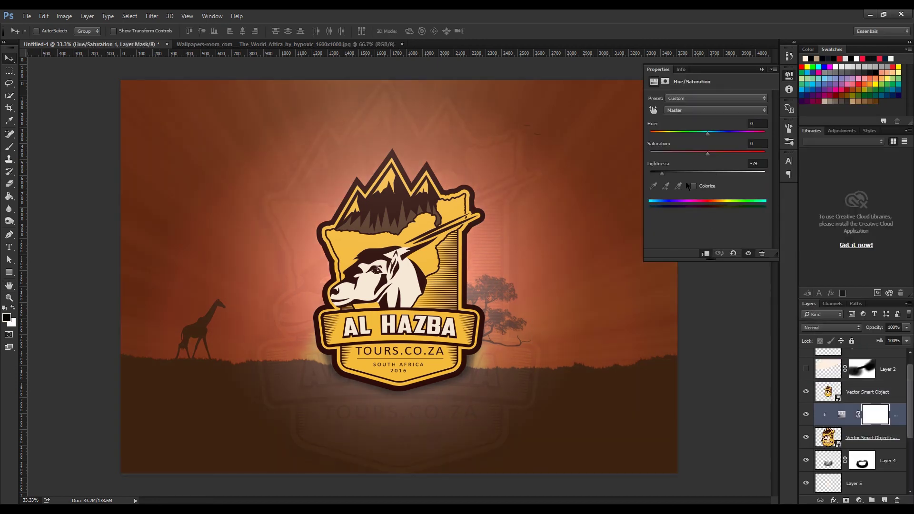
Set the logo copy to about 19% opacity and slightly lower its saturation and lightness
click(872, 437)
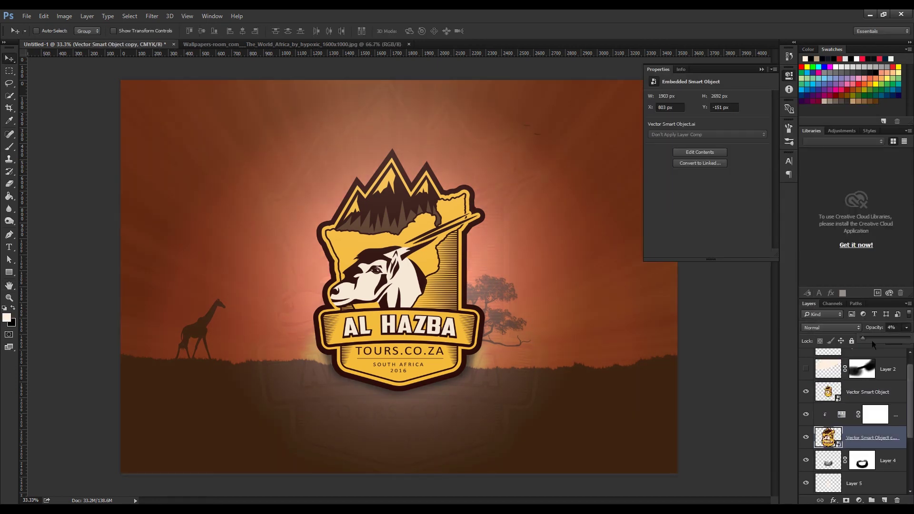
click(908, 327)
drag(908, 338, 870, 338)
key(alt+bracketright)
drag(686, 165, 682, 163)
Enlarge the faint background logo copy together with its adjustment
shift+click(872, 438)
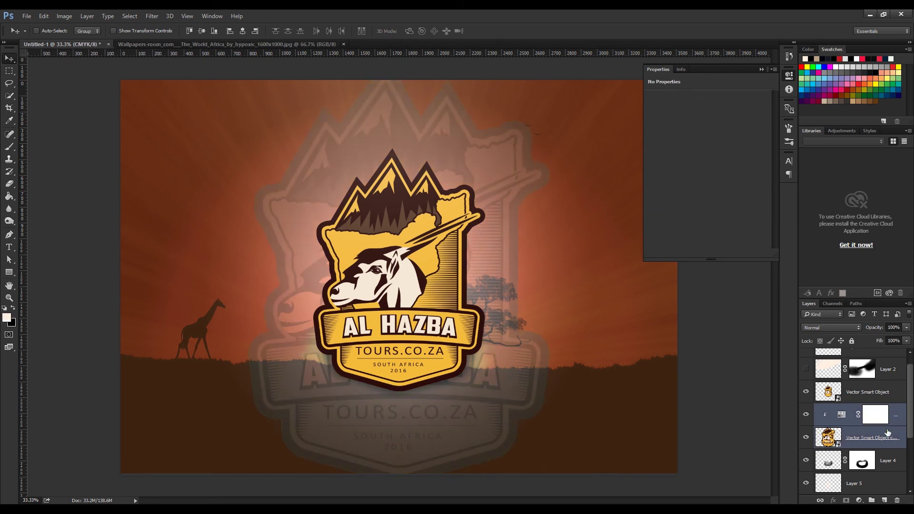
key(ctrl+t)
drag(572, 497, 585, 512)
key(Return)
click(872, 437)
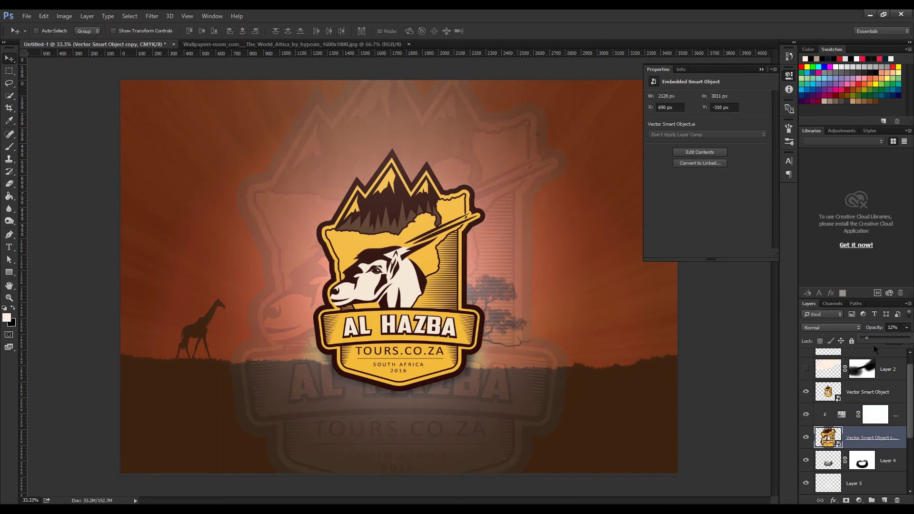
scroll(812, 364, up, 1)
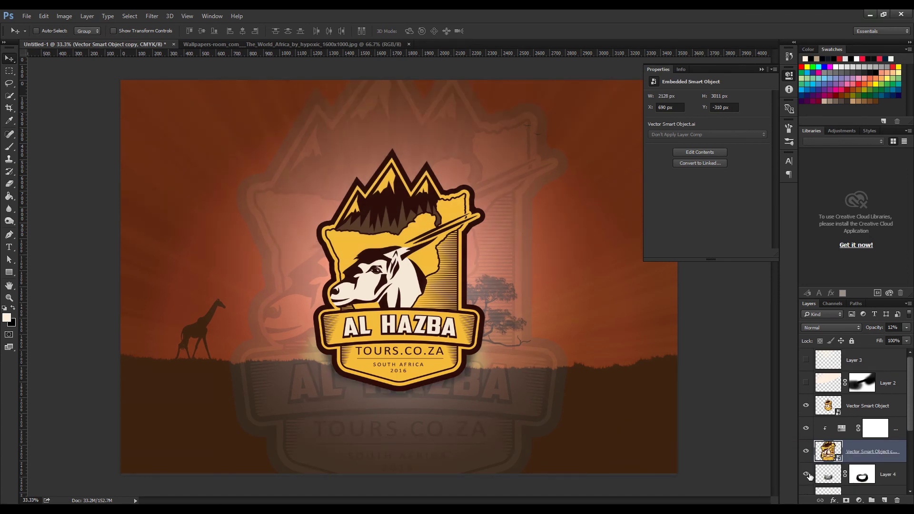
Add a soft drop shadow to the main crest, adjusting its size, distance and opacity
double_click(891, 406)
click(565, 287)
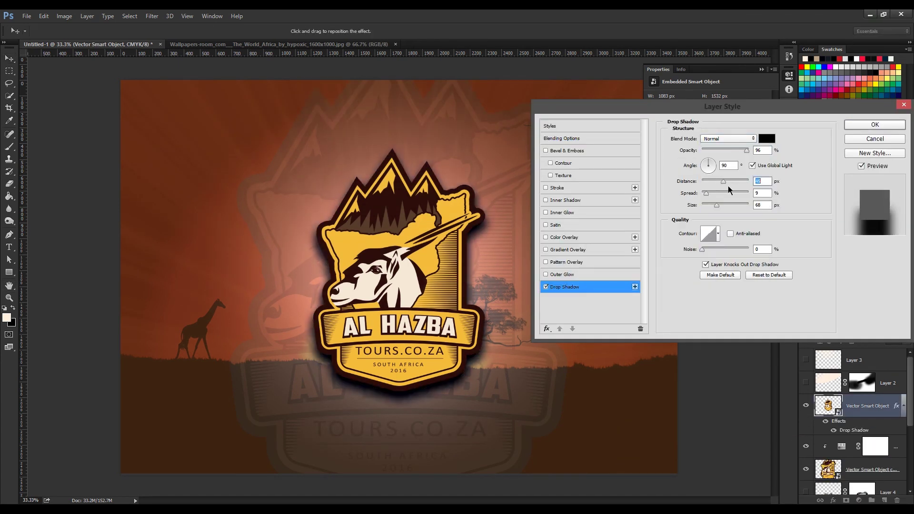
mouse_move(710, 205)
mouse_down()
mouse_move(726, 189)
mouse_move(715, 210)
mouse_up()
drag(718, 150, 714, 151)
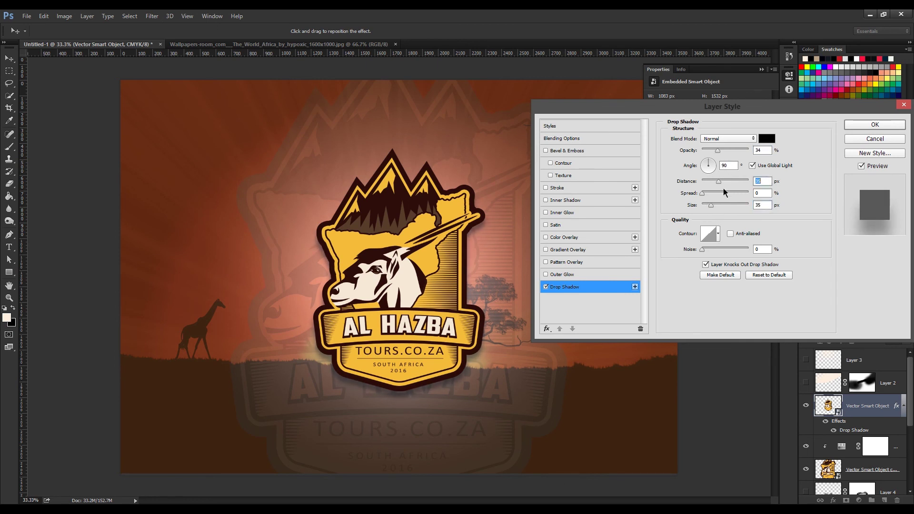
key(Return)
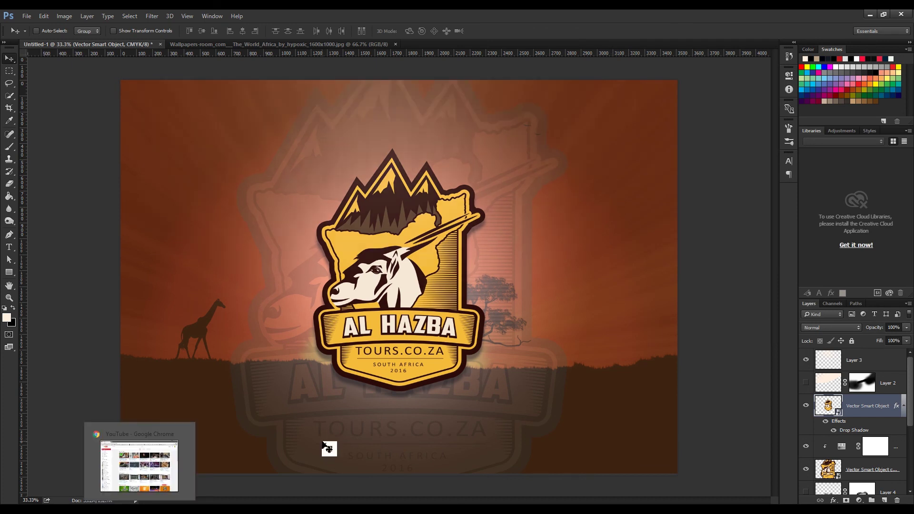
Search Chrome images for 'flare png' and save a full-size orange lens-flare image
mouse_move(329, 449)
click(139, 459)
text(flare png)
key(Return)
click(190, 102)
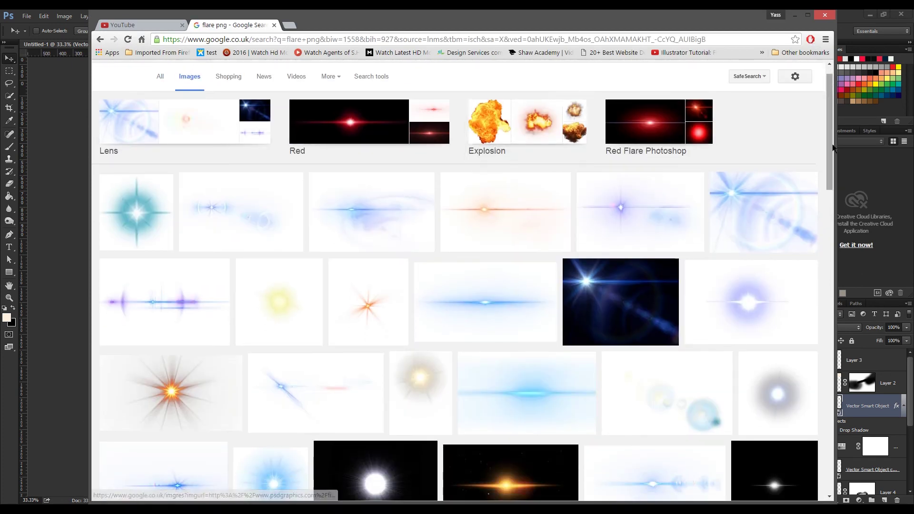
scroll(809, 286, down, 5)
scroll(793, 348, down, 5)
scroll(793, 348, down, 5)
click(398, 265)
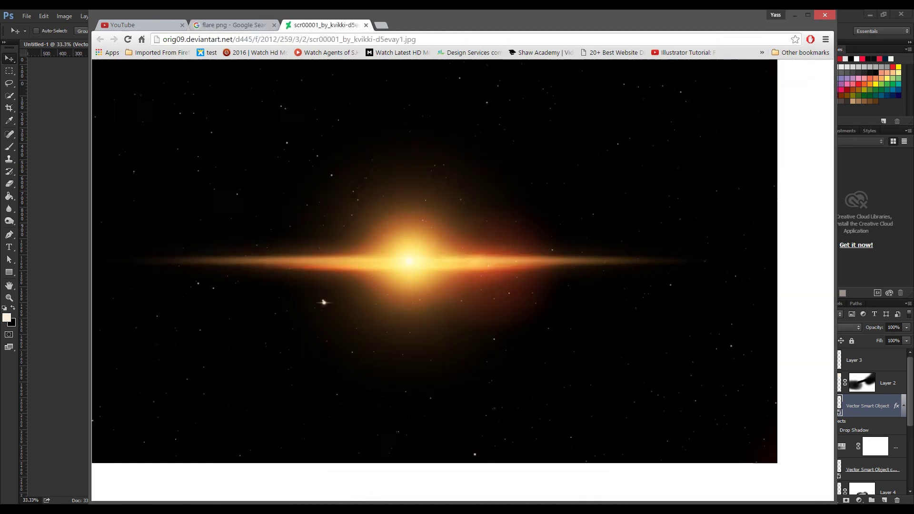
key(ctrl+s)
click(130, 78)
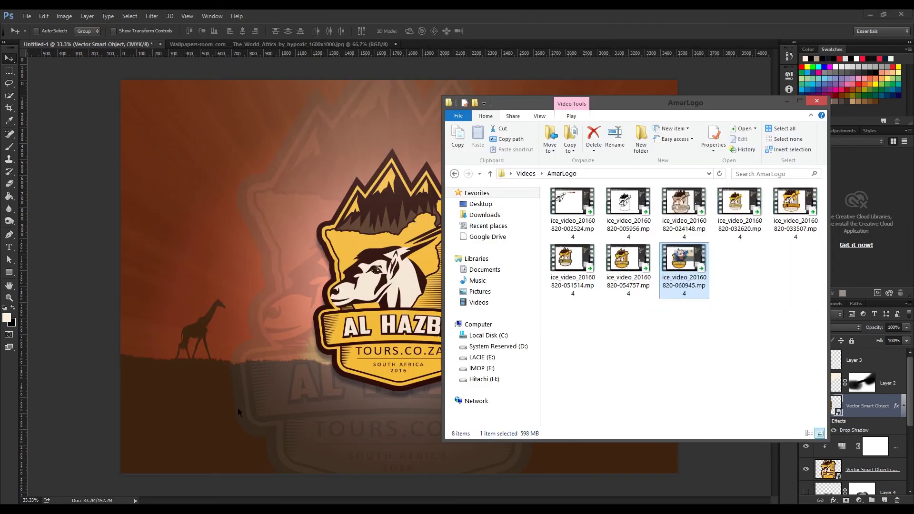
Bring the flare image into Untitled-1 above Layer 2 and give it a lighter blend mode
double_click(627, 387)
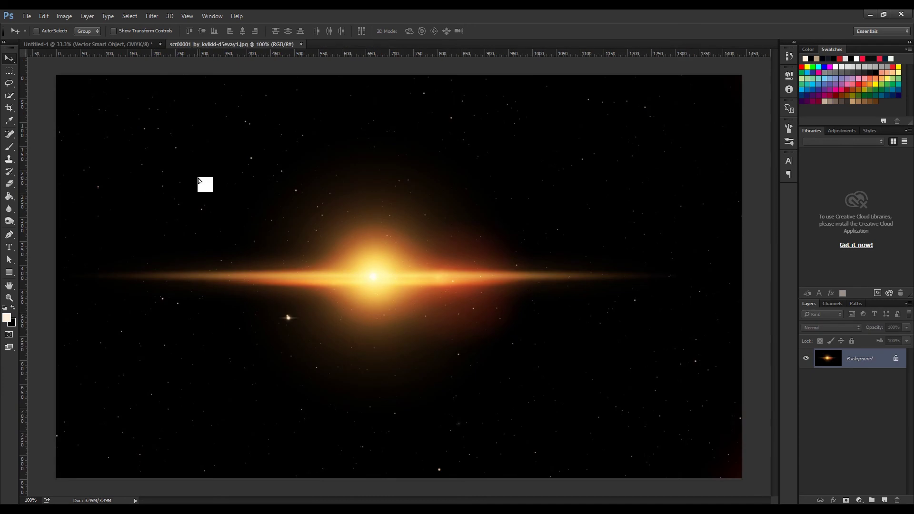
drag(204, 184, 398, 173)
drag(874, 362, 857, 372)
click(831, 327)
click(820, 355)
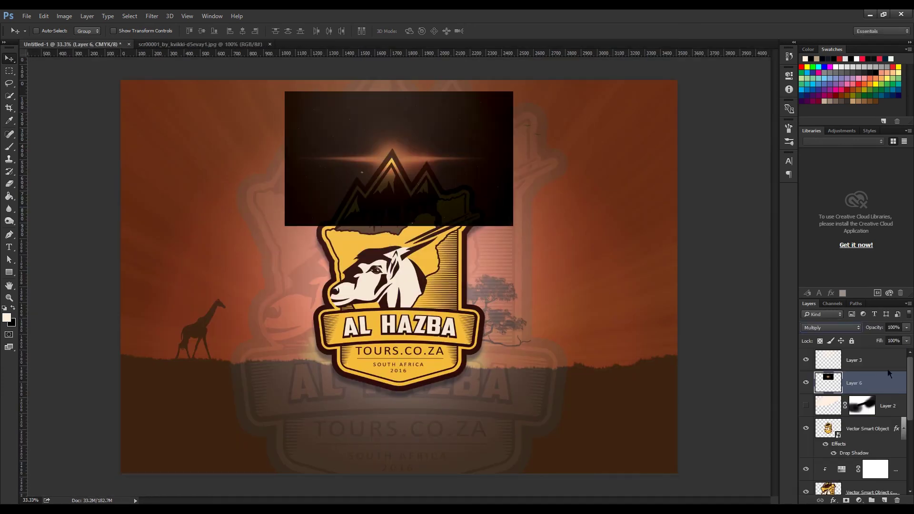
click(831, 328)
click(814, 398)
Mask the flare layer and paint away its rectangle's hard edges in black
click(846, 500)
key(b)
key(x)
mouse_move(490, 133)
mouse_down()
mouse_move(309, 191)
mouse_move(441, 261)
mouse_move(323, 164)
mouse_up()
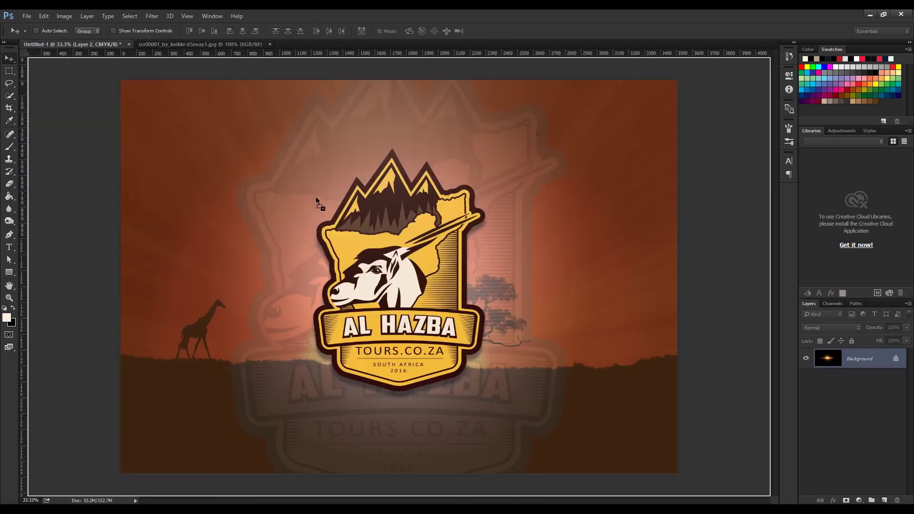
click(846, 501)
Set the flare to Screen, mask its rectangular edges with a 400 brush, and duplicate it
click(832, 328)
key(Up)
key(Up)
key(Up)
key(Down)
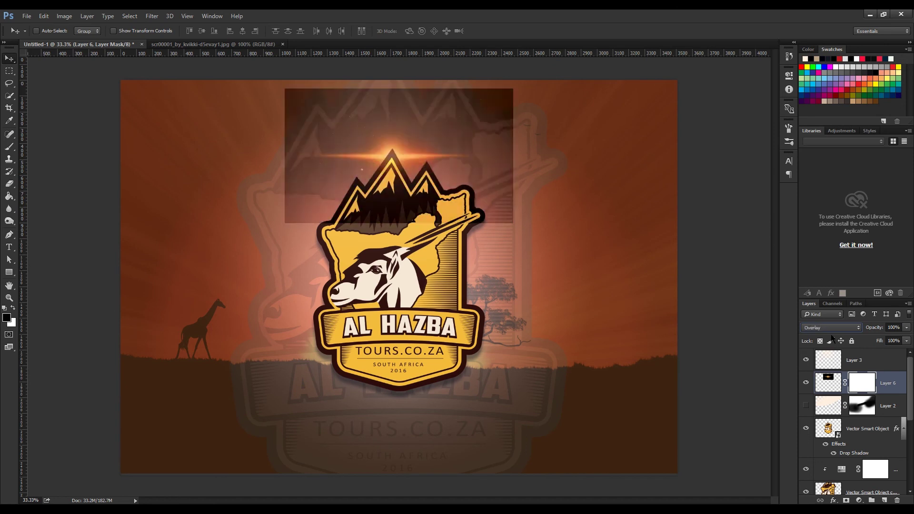
key(Down)
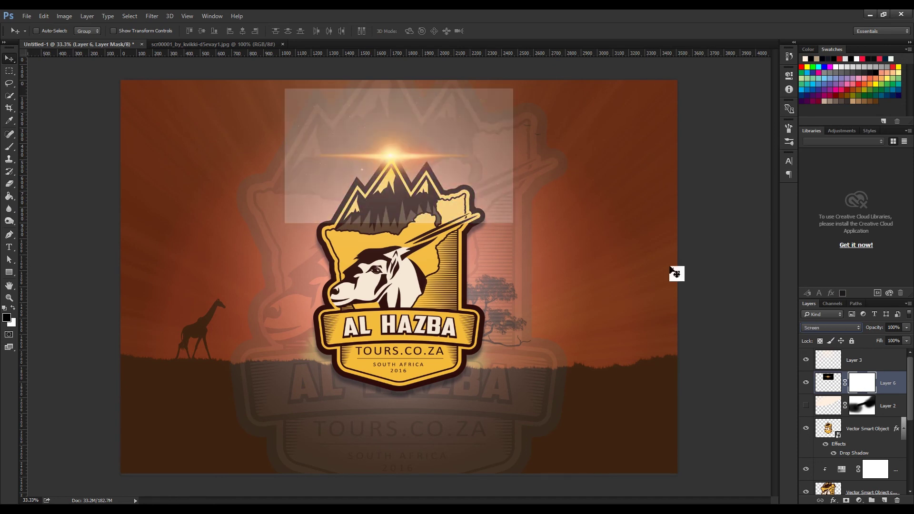
key(b)
mouse_move(504, 200)
mouse_down()
mouse_move(316, 237)
mouse_move(543, 137)
mouse_move(387, 86)
mouse_move(302, 211)
mouse_up()
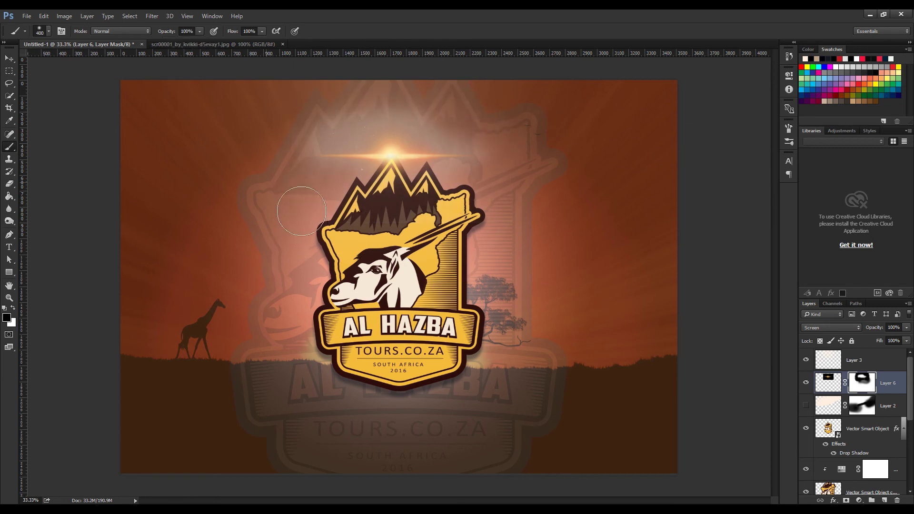
key(bracketright)
key(bracketright)
key(bracketright)
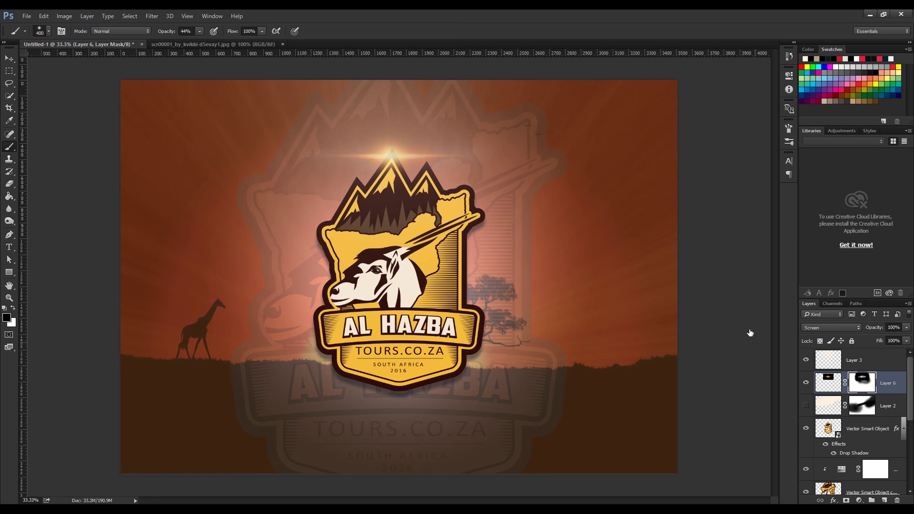
key(ctrl+j)
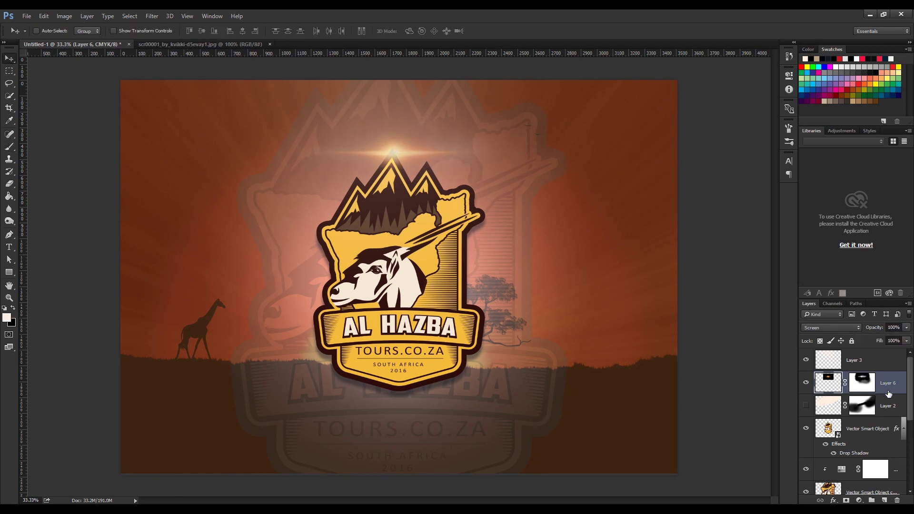
Position two lens flare copies on the crest's right-hand peak and edge
key(ctrl+t)
mouse_move(429, 173)
mouse_down()
mouse_move(619, 262)
mouse_move(352, 190)
mouse_up()
key(Return)
drag(888, 384, 889, 498)
key(ctrl+t)
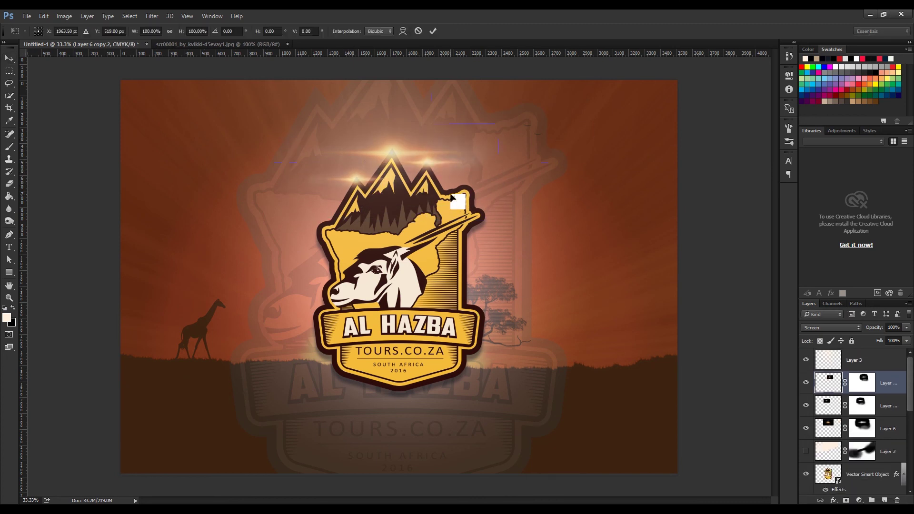
drag(437, 164, 439, 168)
key(Return)
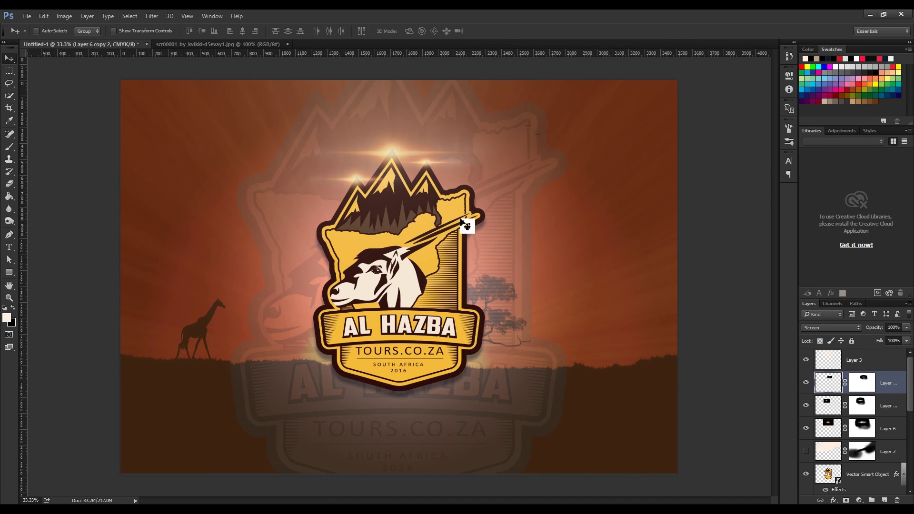
Group the three flare layers and paint black on Layer 2's mask to fade its glow
shift+click(817, 429)
key(ctrl+g)
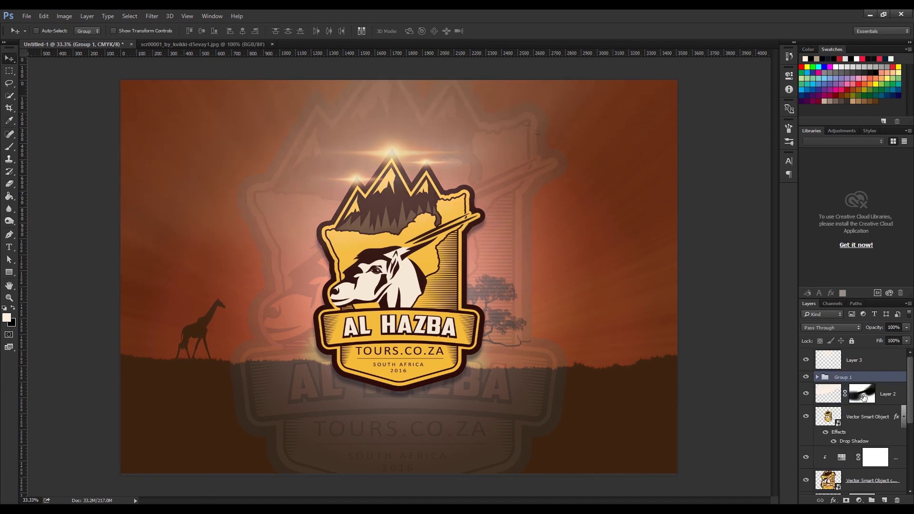
click(864, 398)
key(b)
key(x)
drag(560, 334, 493, 353)
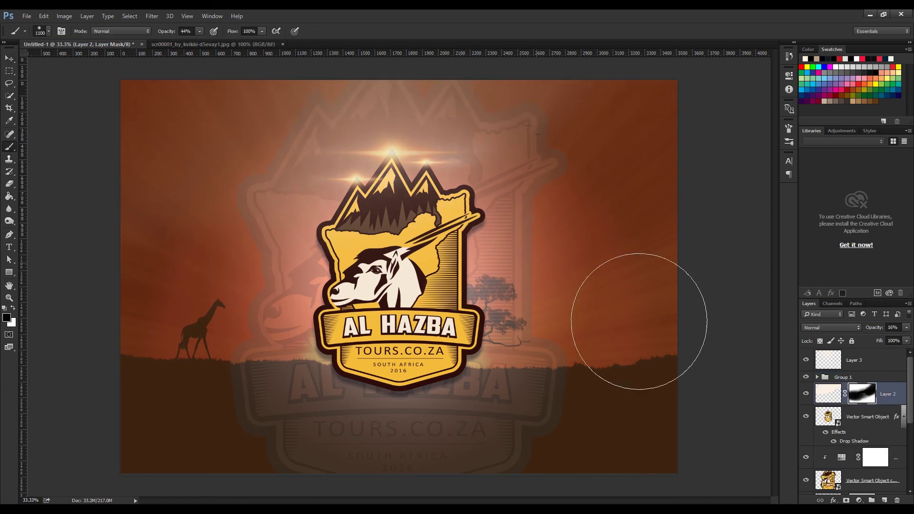
Recolour both stops of the background Gradient Fill to a warmer orange
key(v)
scroll(812, 428, down, 3)
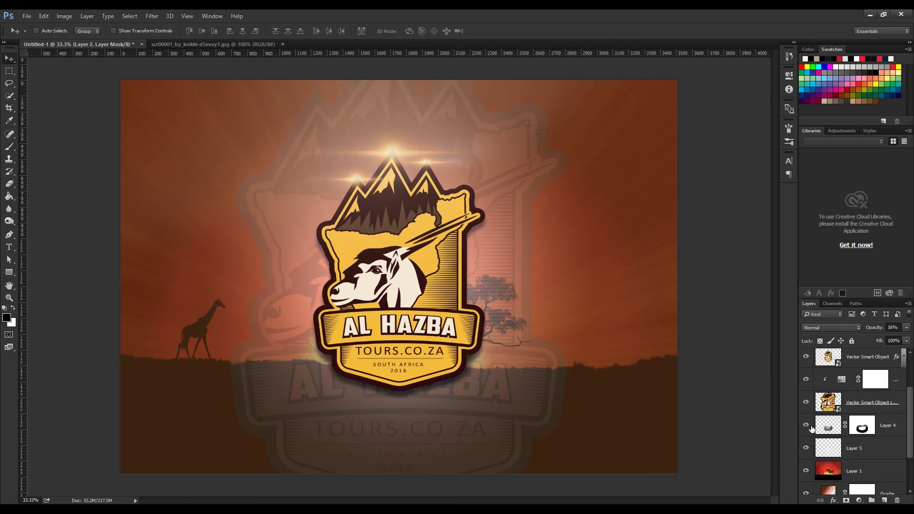
scroll(812, 429, down, 3)
double_click(829, 436)
click(626, 92)
key(Return)
double_click(757, 357)
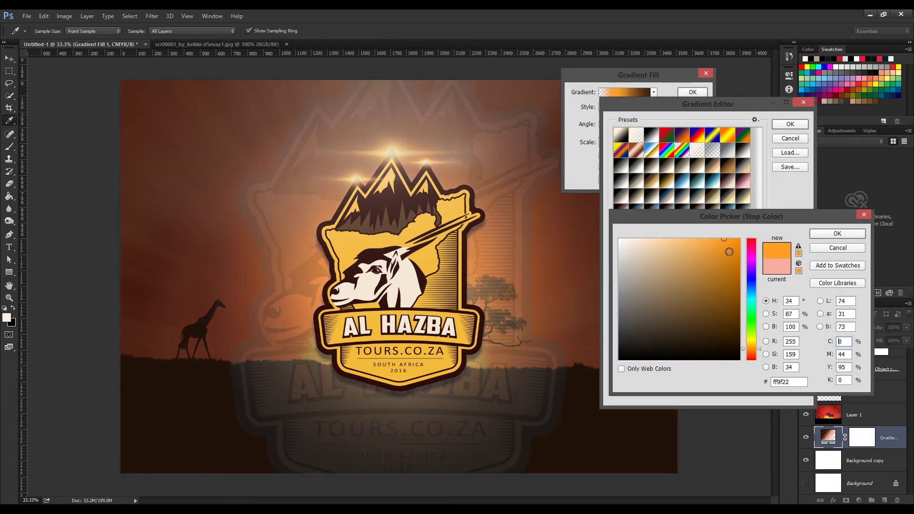
key(Return)
key(Return)
key(Return)
Add a Levels adjustment above the logo copy with inputs 22 and 238
scroll(809, 405, up, 1)
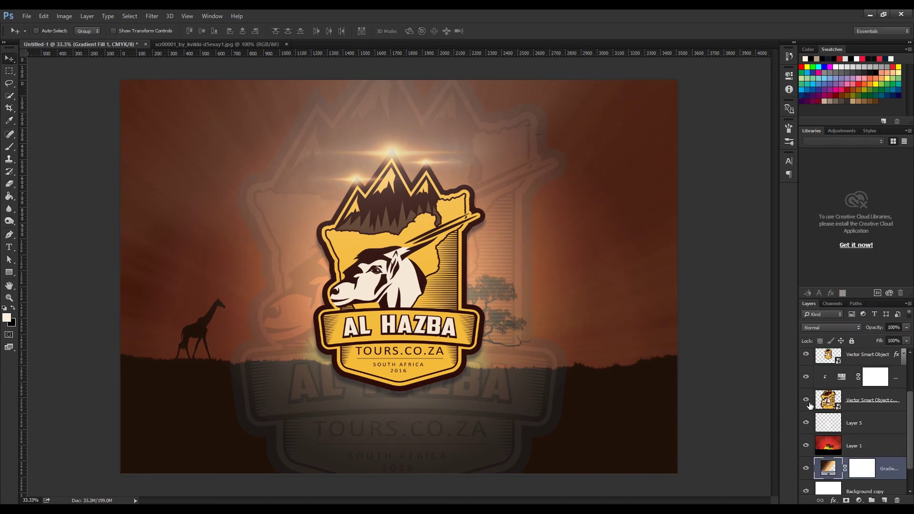
double_click(810, 405)
key(Return)
scroll(858, 424, up, 1)
click(860, 501)
click(862, 344)
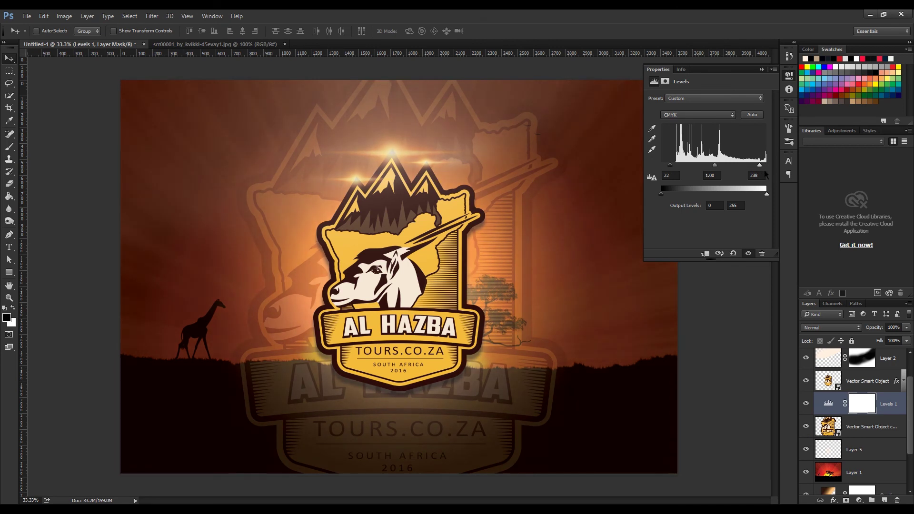
click(521, 217)
Save the merged artwork as HazbaLogo.psd with a HazbaLogo.png copy
scroll(911, 388, up, 2)
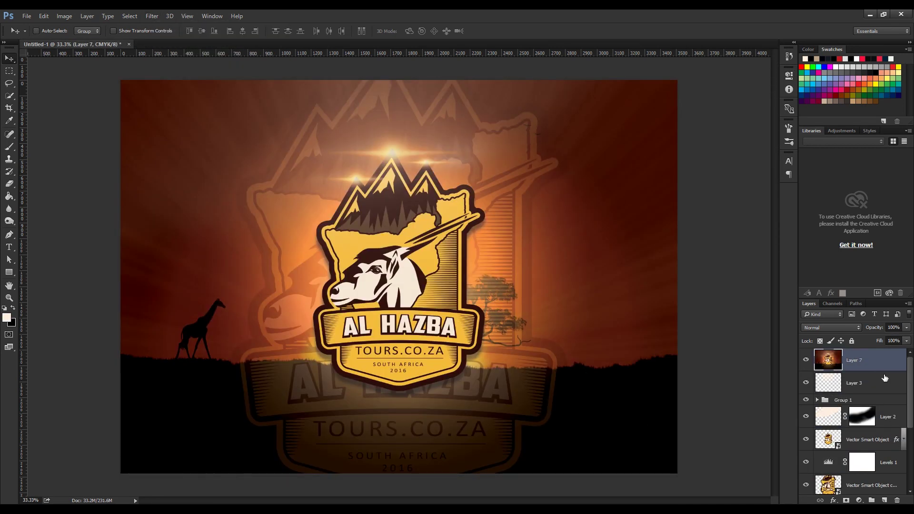
click(151, 16)
click(304, 231)
key(ctrl+shift+s)
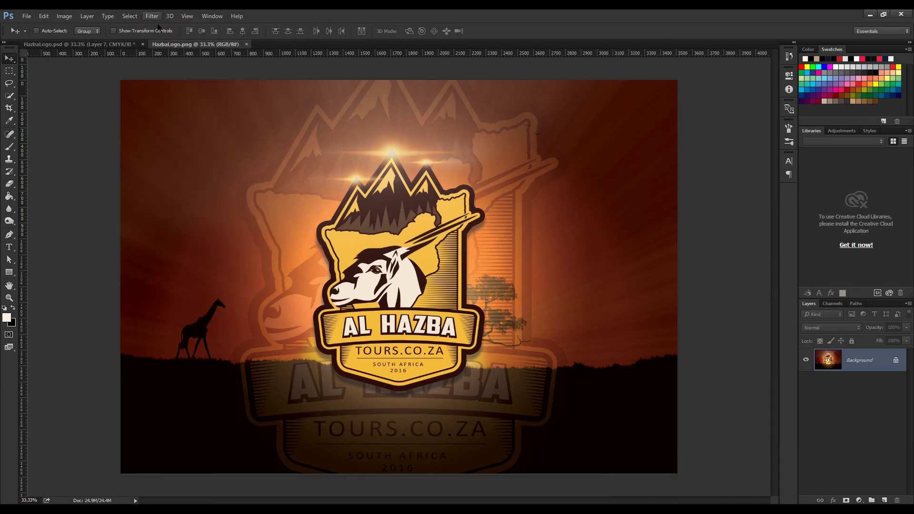
Bring up Color Efex Pro 4's Cross Processing filter and its method list
click(152, 16)
click(343, 247)
click(808, 136)
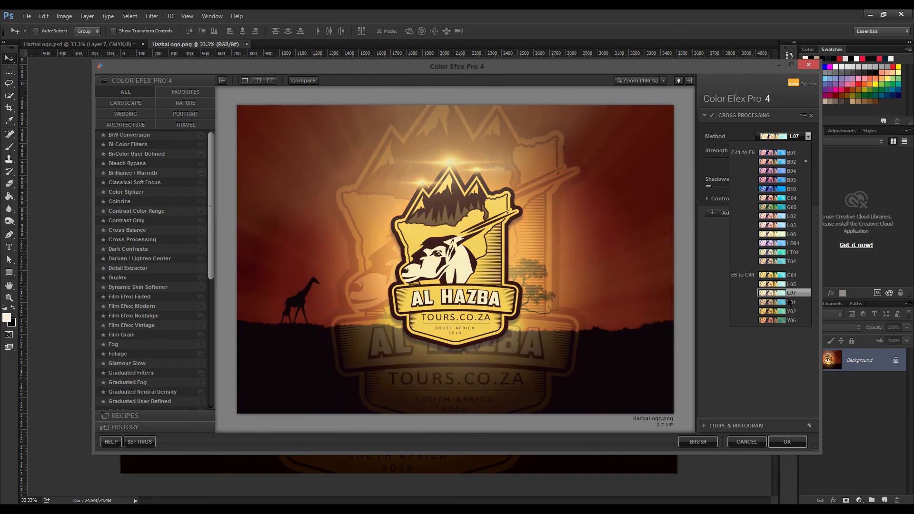
Apply Cross Processing method L07, then hide panels and zoom in to review
click(784, 284)
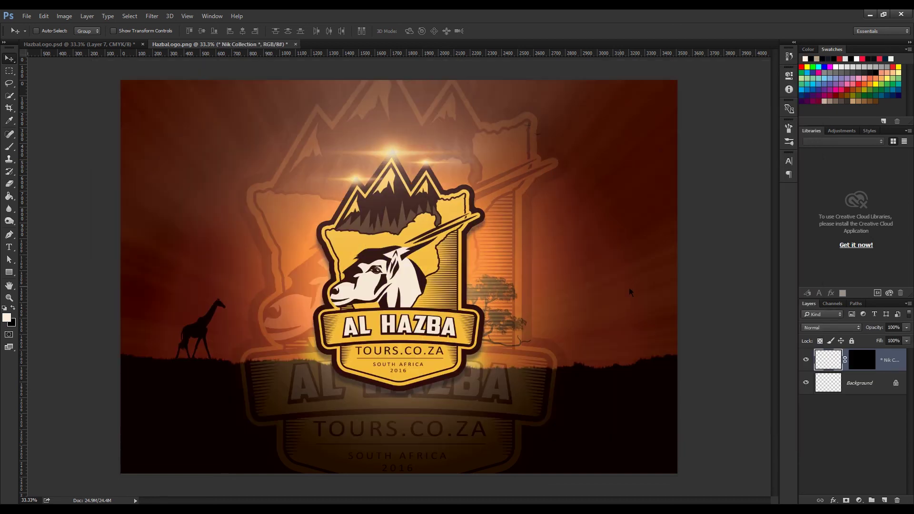
key(Tab)
key(ctrl+plus)
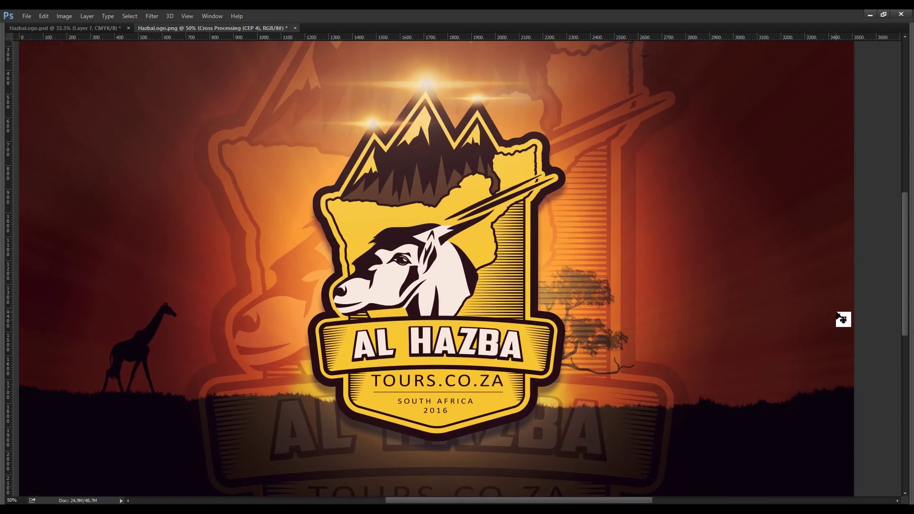